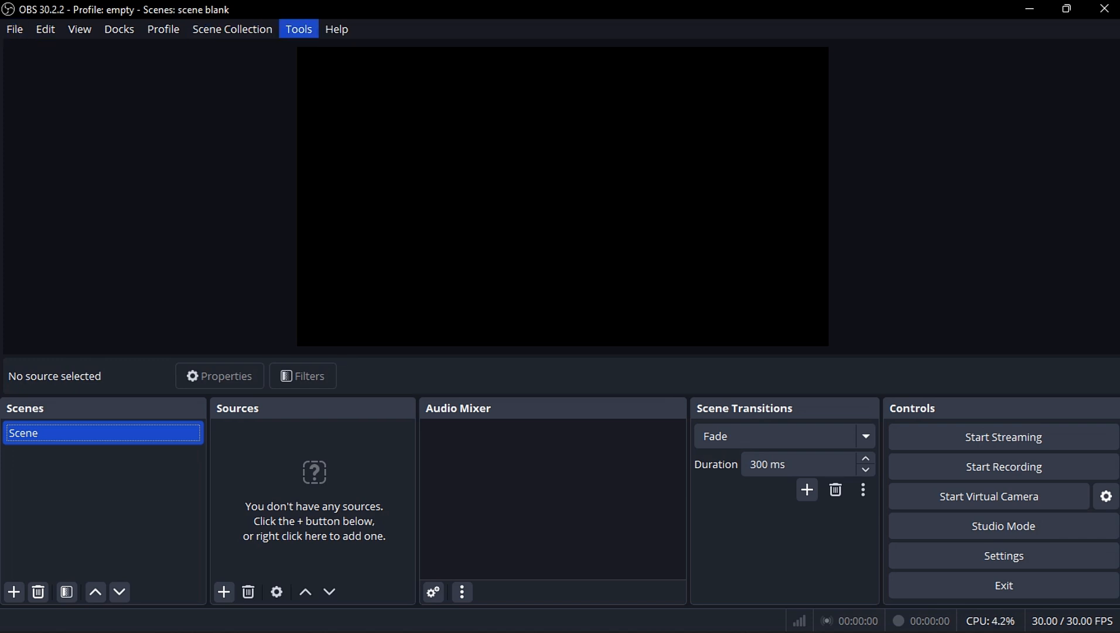
# Step: Review the Auto-Configuration Wizard's usage, video settings with FPS options, and stream information pages, and cancel without applying anything
pyautogui.click(299, 29)
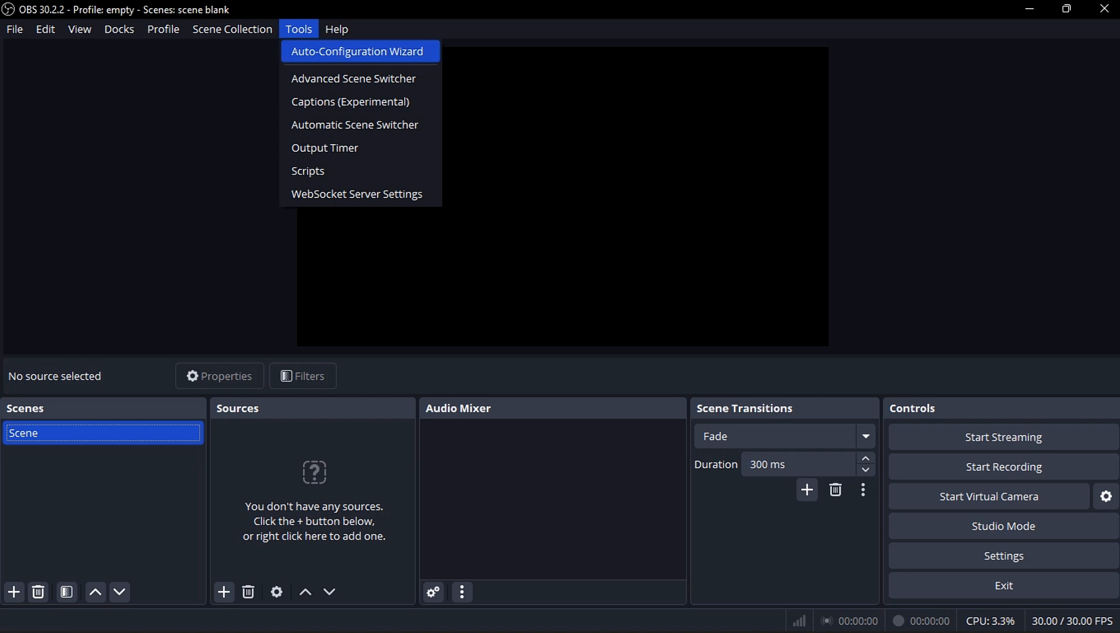
pyautogui.press('Return')
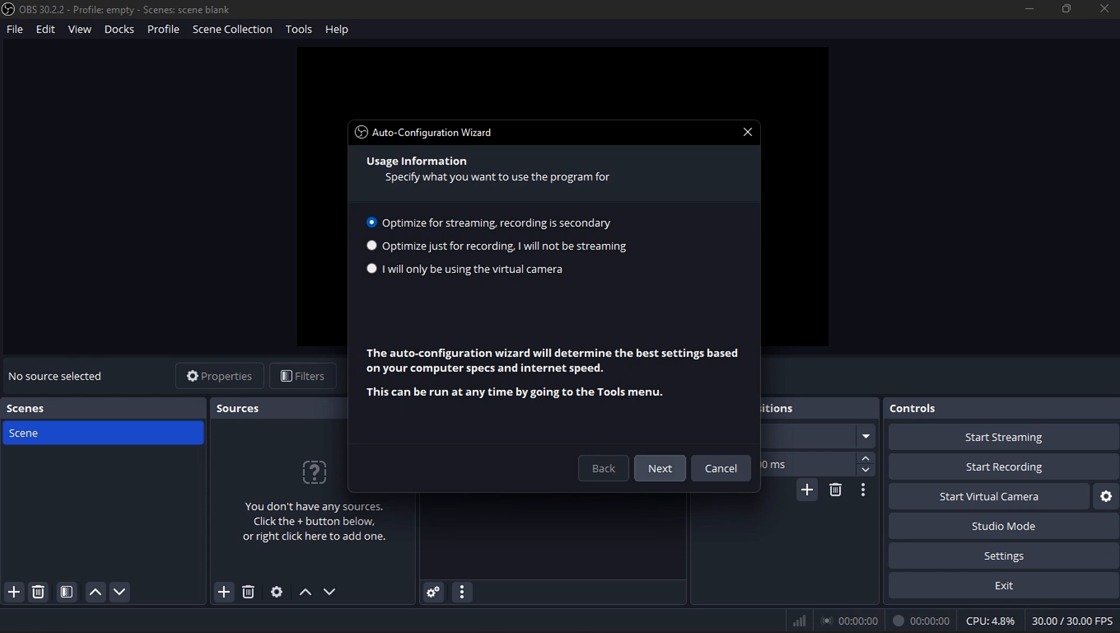
pyautogui.click(659, 467)
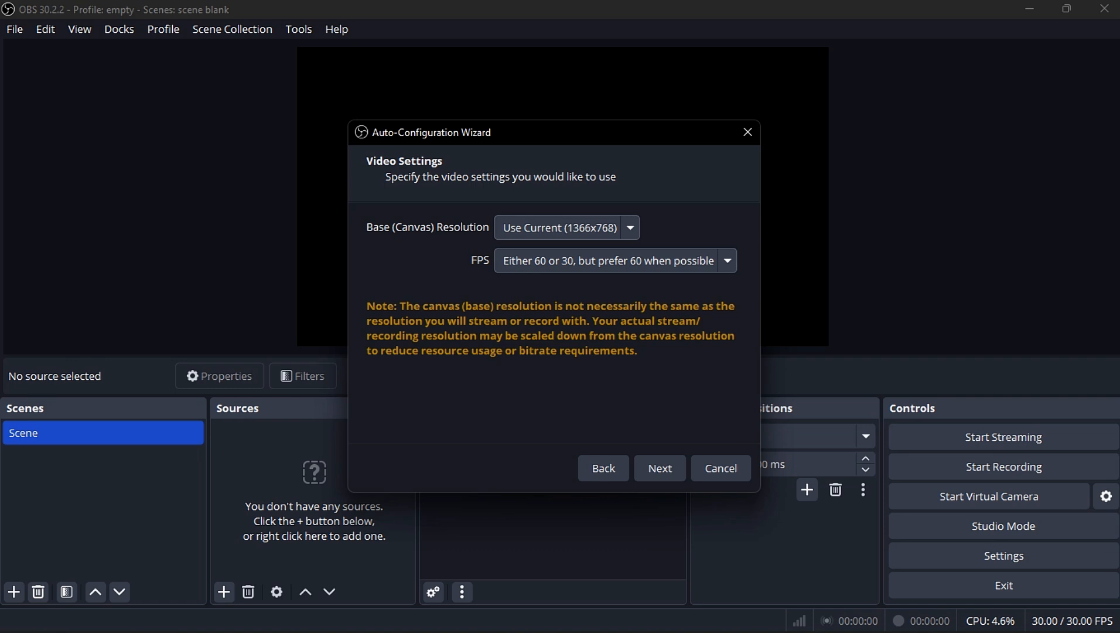
pyautogui.click(727, 261)
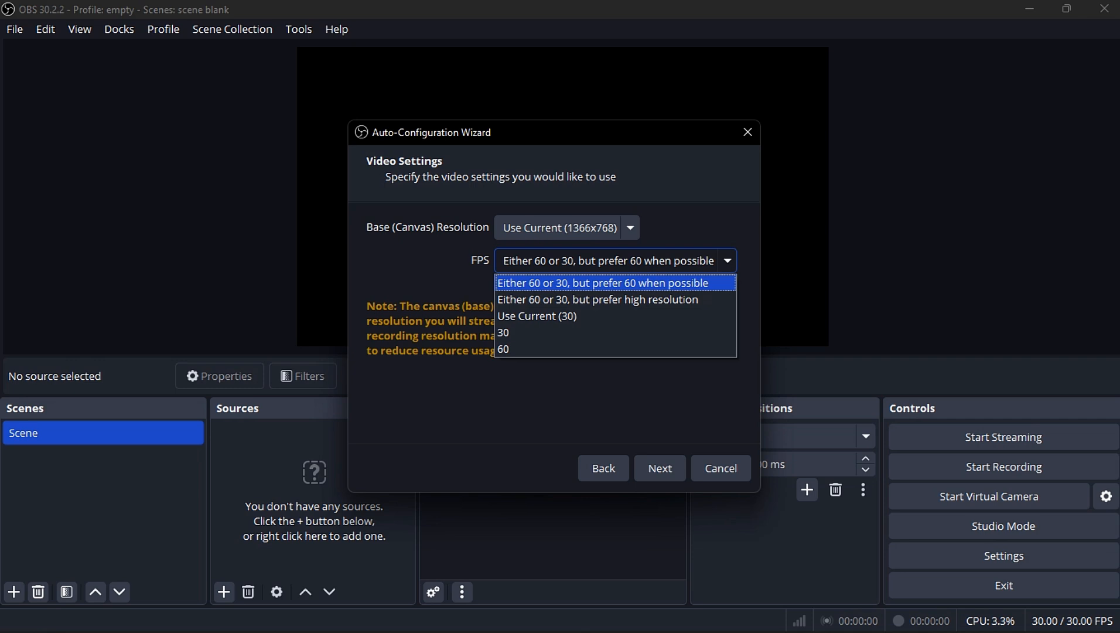
pyautogui.click(727, 261)
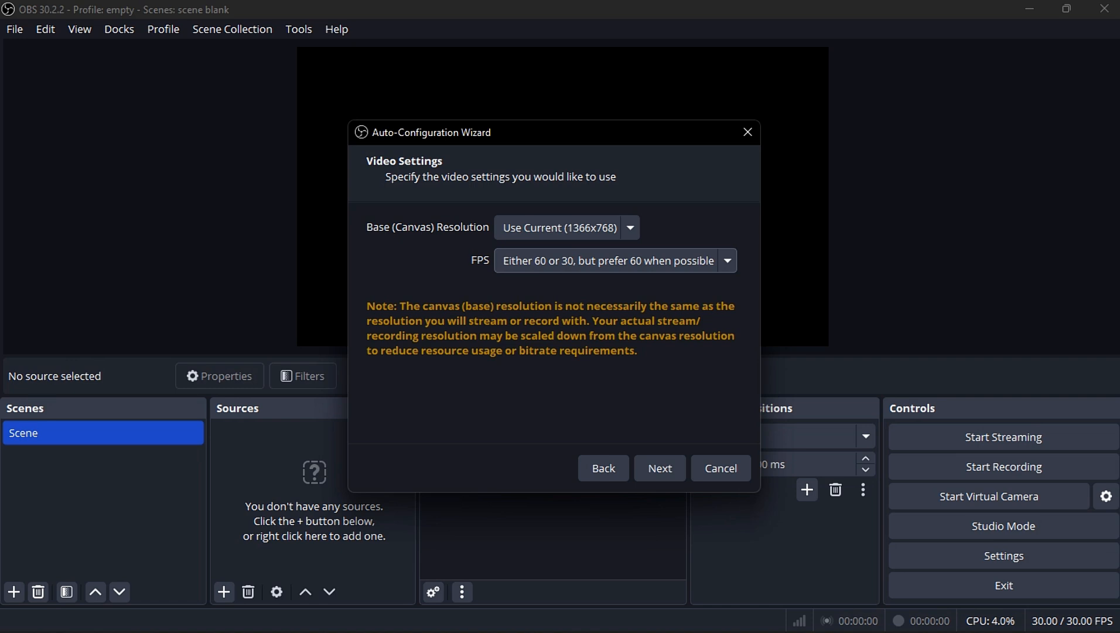
pyautogui.click(660, 467)
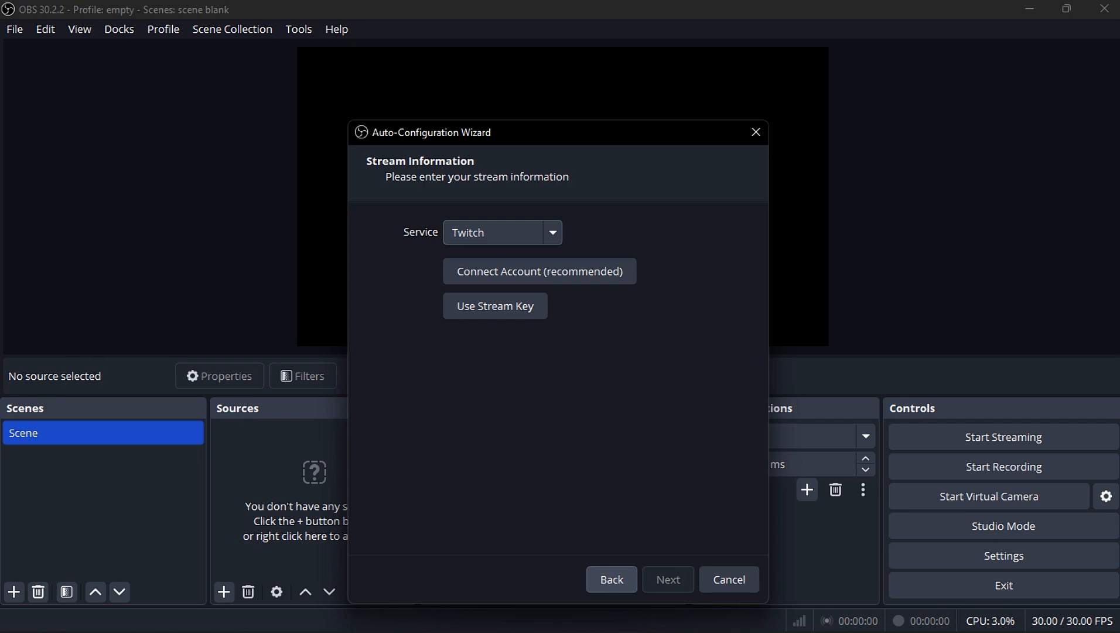
pyautogui.click(730, 579)
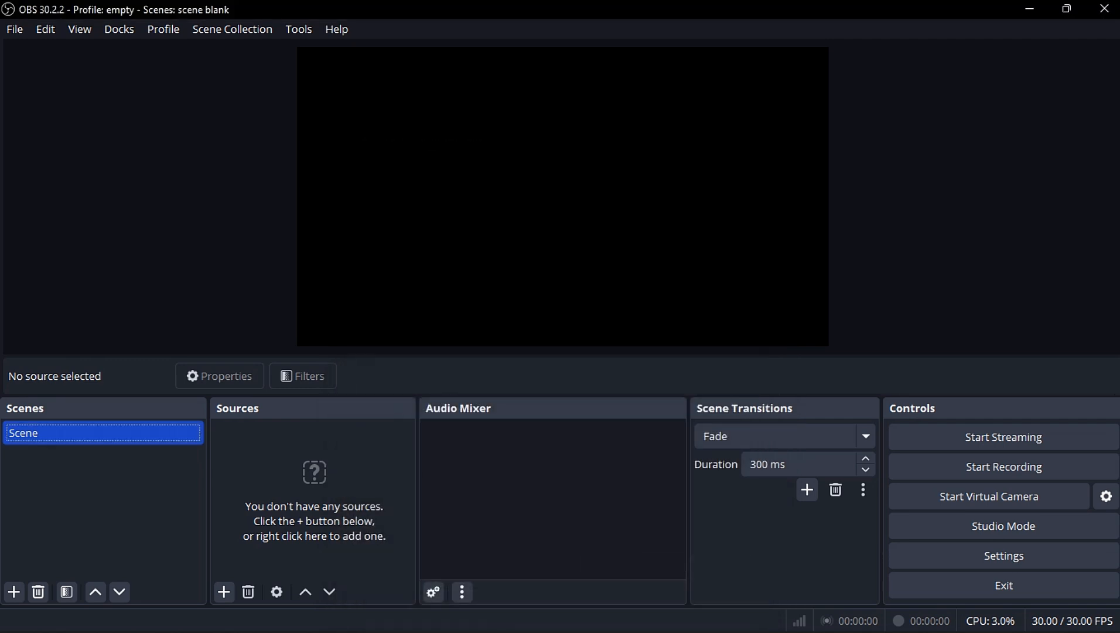
pyautogui.press('alt')
pyautogui.press('Right')
pyautogui.press('Right')
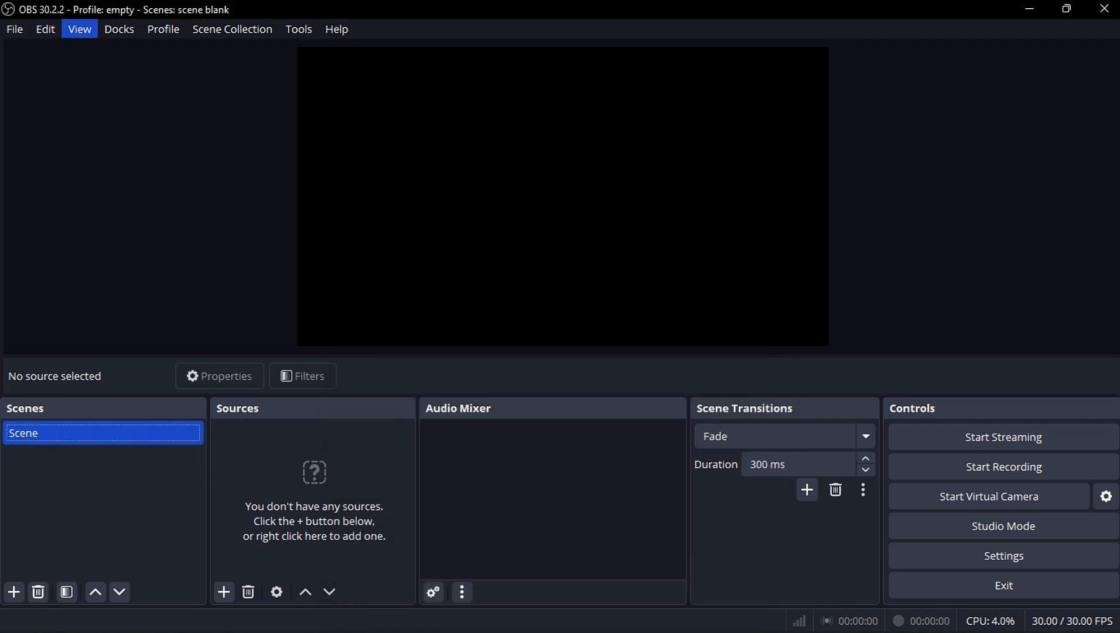
pyautogui.press('Right')
pyautogui.press('Right')
pyautogui.press('Right')
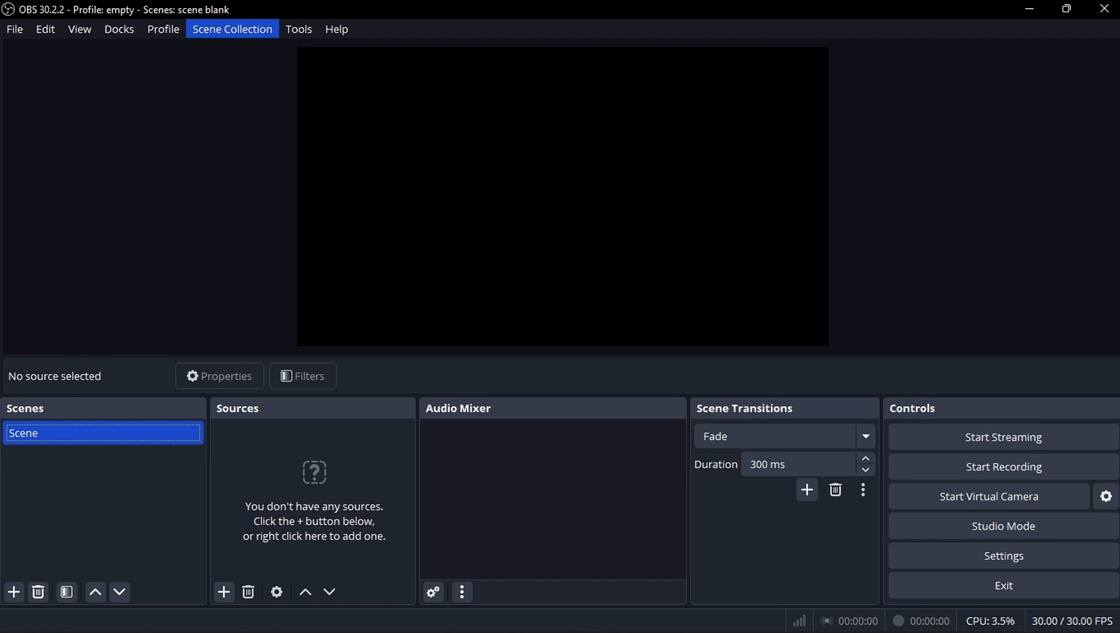
pyautogui.press('Right')
pyautogui.press('Right')
pyautogui.press('Left')
pyautogui.press('Left')
pyautogui.press('Left')
pyautogui.press('Left')
pyautogui.press('Left')
pyautogui.press('Left')
pyautogui.press('Left')
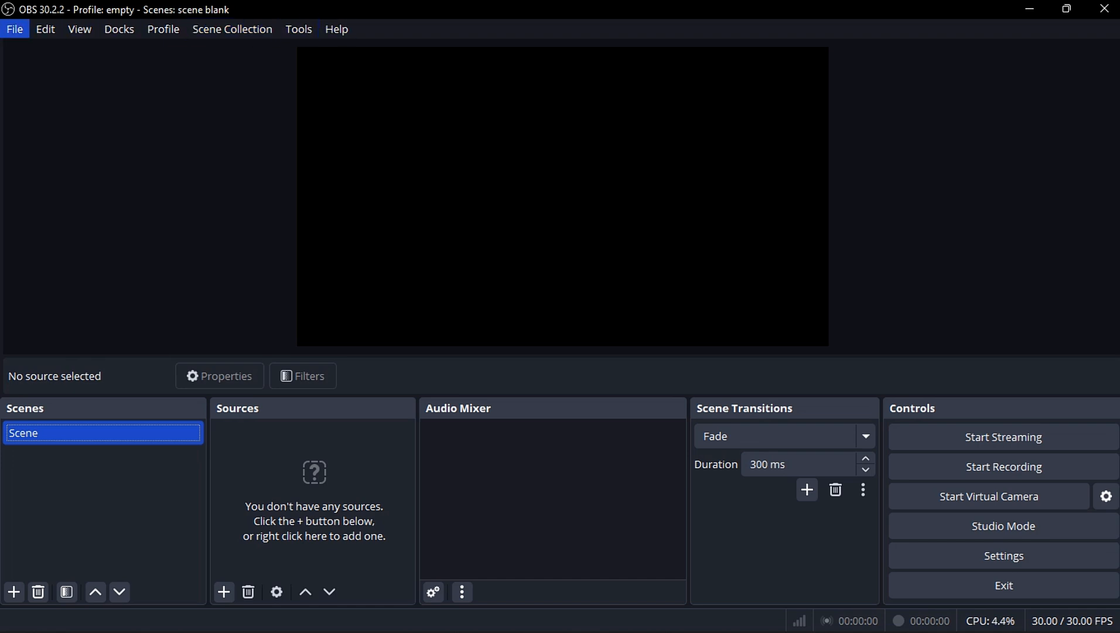
pyautogui.press('Right')
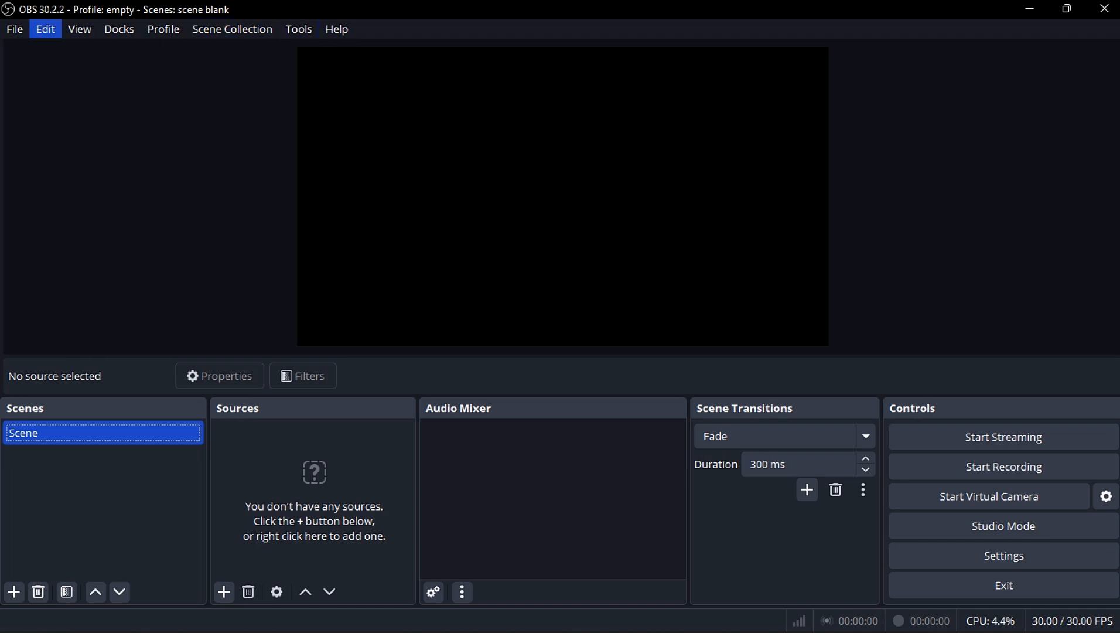
pyautogui.press('Right')
pyautogui.press('Right')
pyautogui.press('Right')
pyautogui.press('Right')
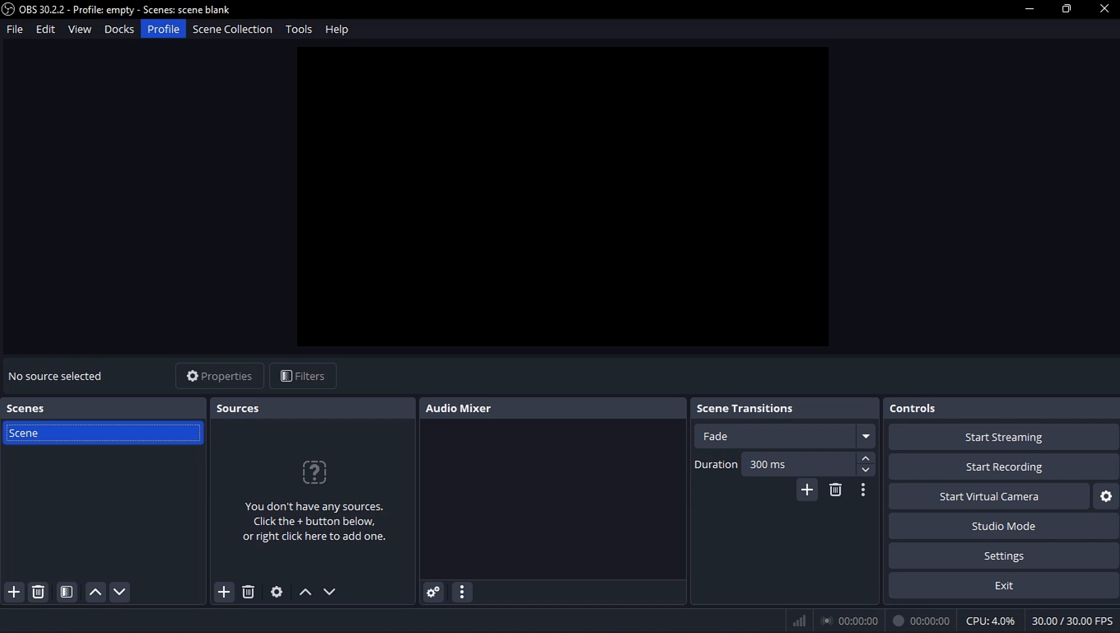
pyautogui.press('Right')
pyautogui.press('Right')
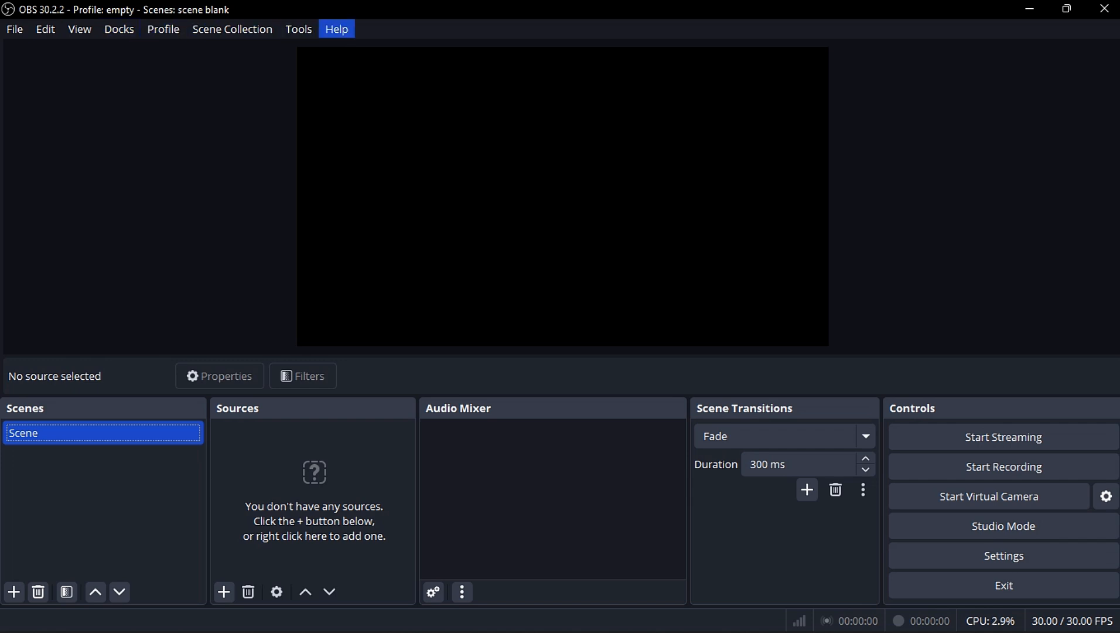
# Step: Show the recordings folder to view the saved videos and minimize its window
pyautogui.press('Right')
pyautogui.press('Down')
pyautogui.press('Down')
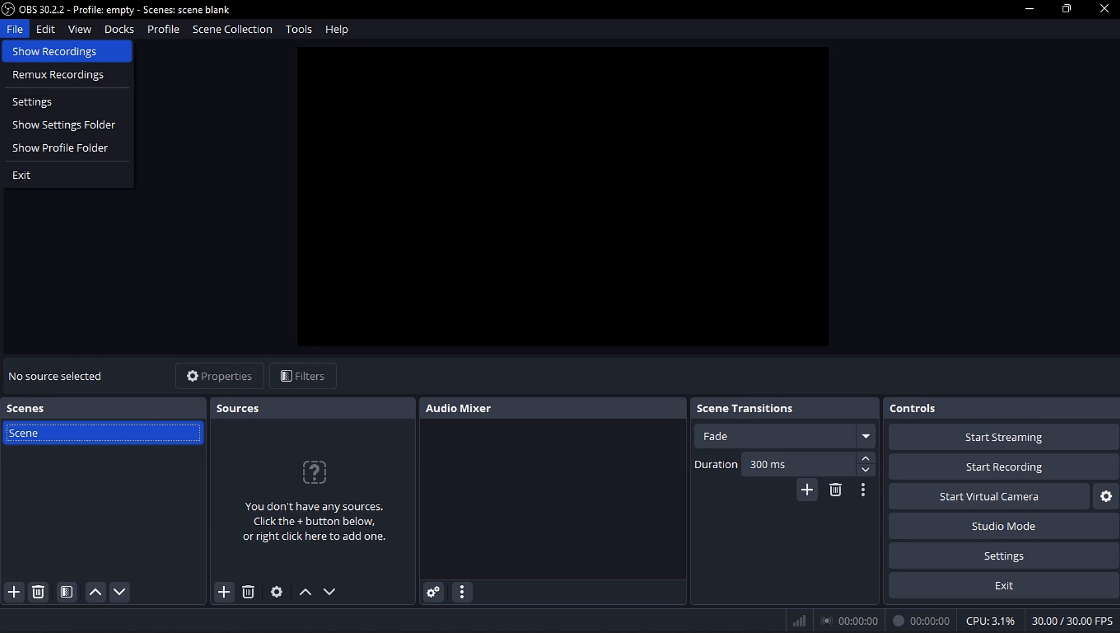
pyautogui.click(53, 52)
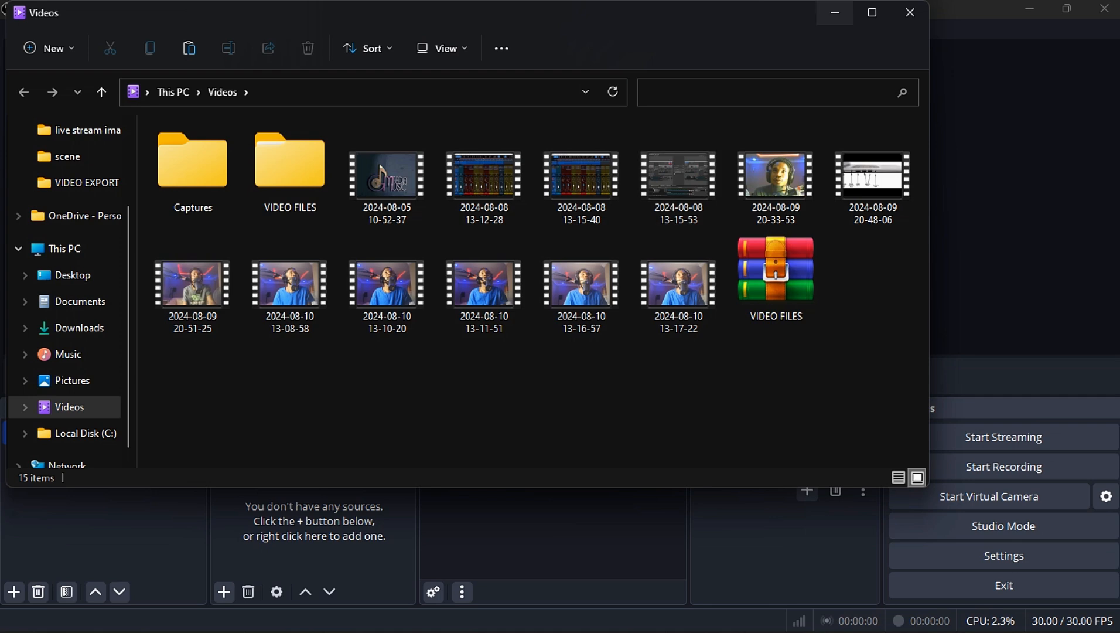
pyautogui.click(835, 13)
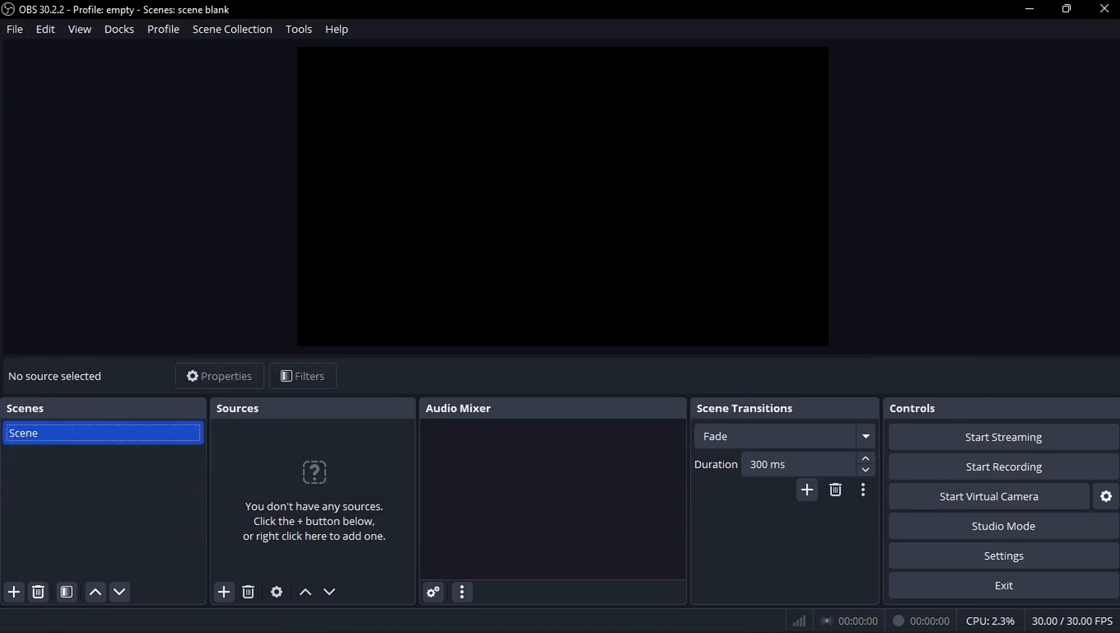
pyautogui.click(15, 29)
pyautogui.click(58, 74)
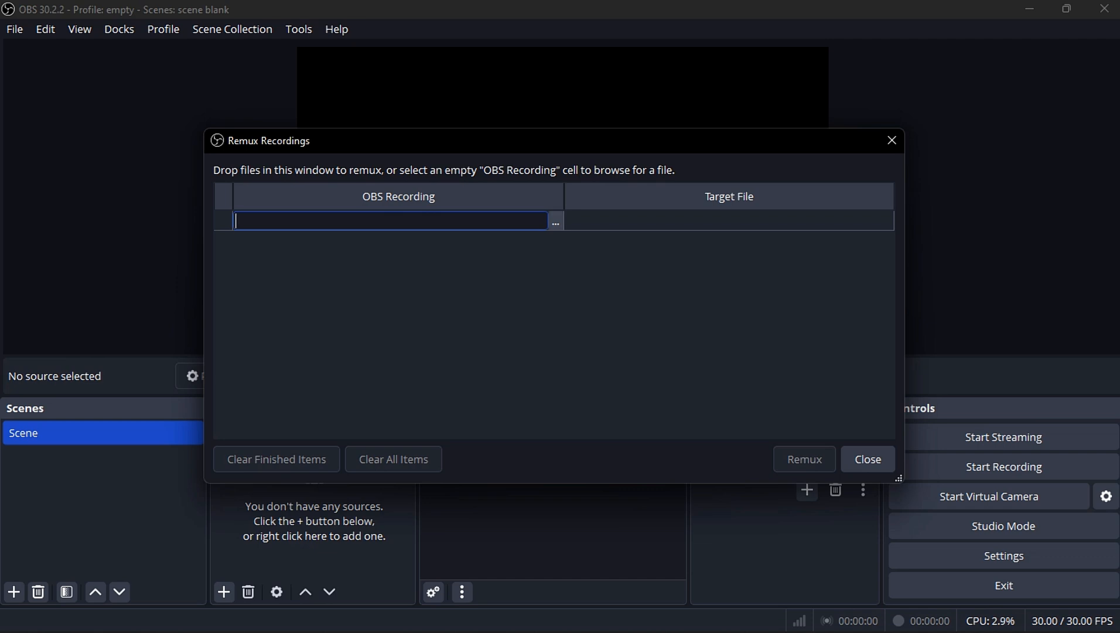
pyautogui.click(556, 222)
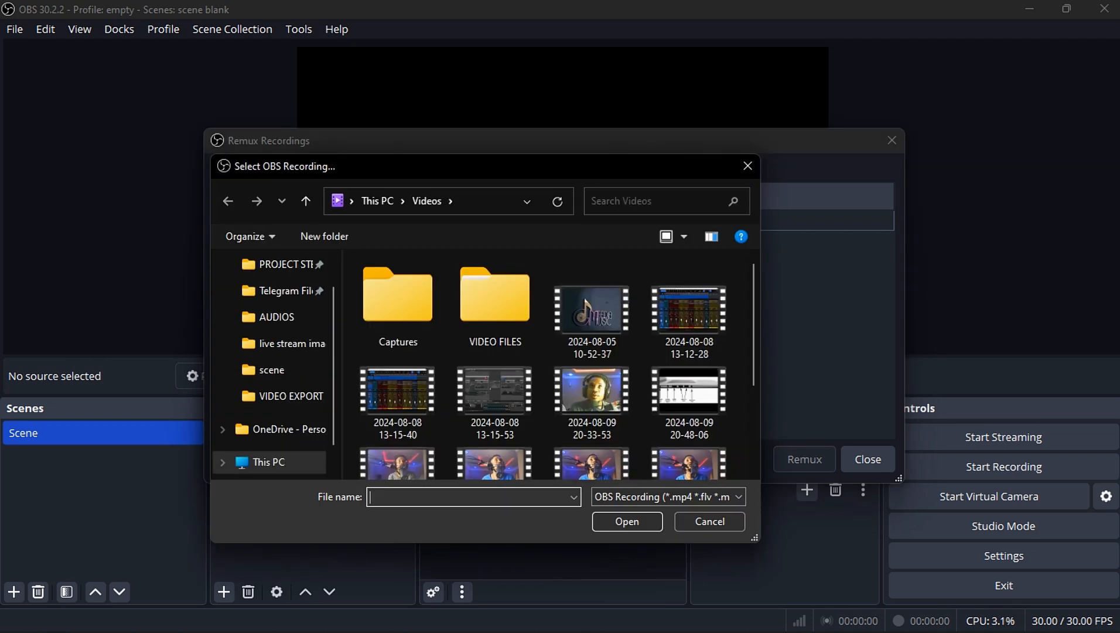
pyautogui.scroll(-3, 592, 387)
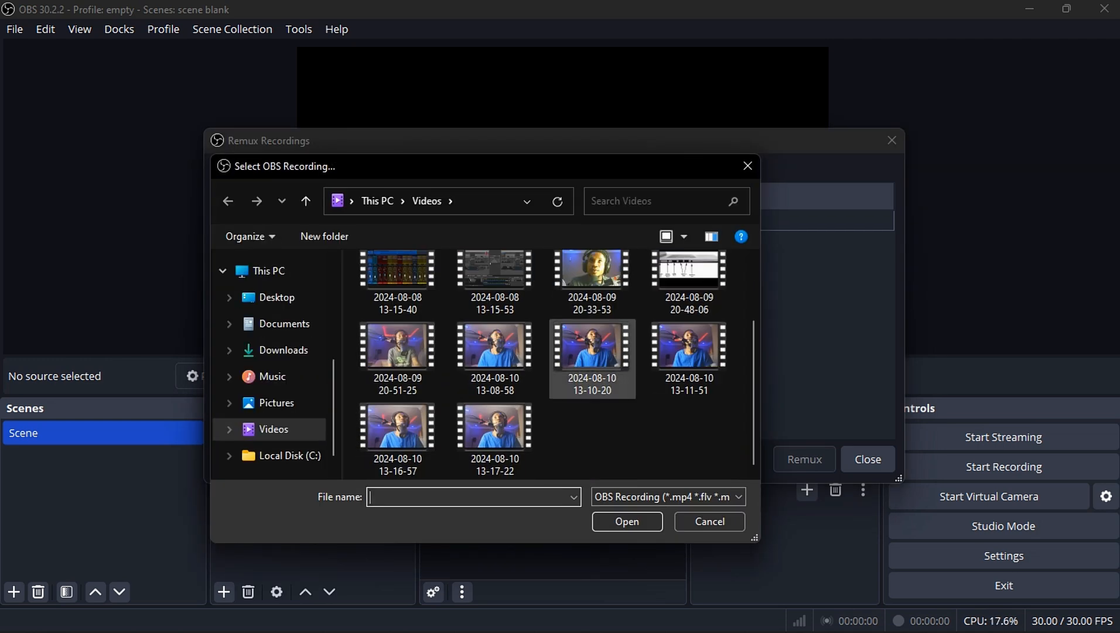
pyautogui.click(590, 370)
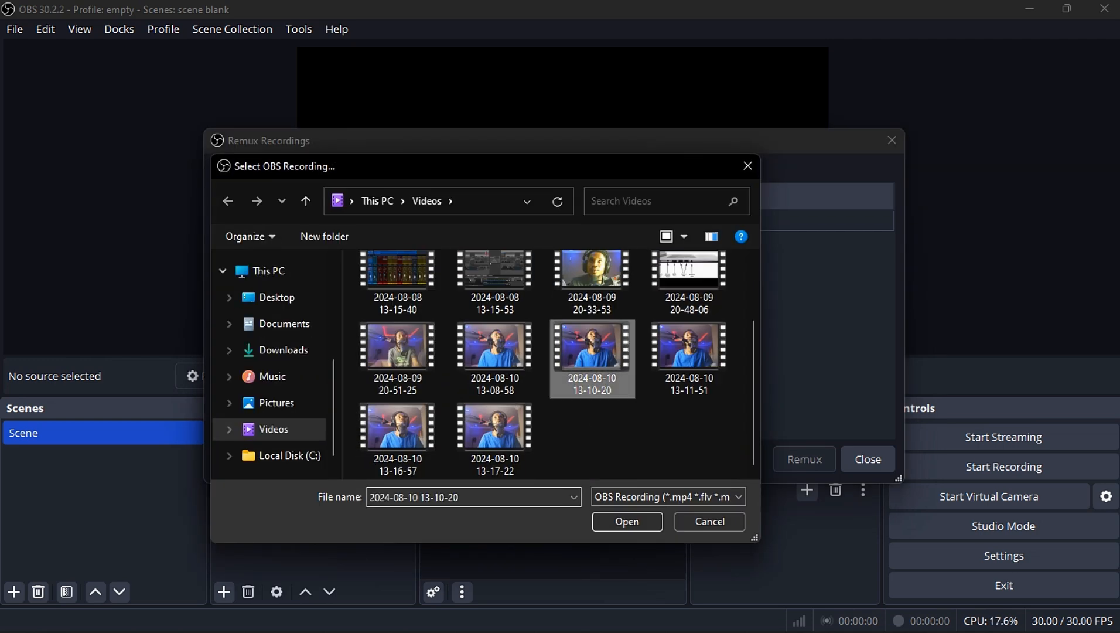
pyautogui.click(627, 521)
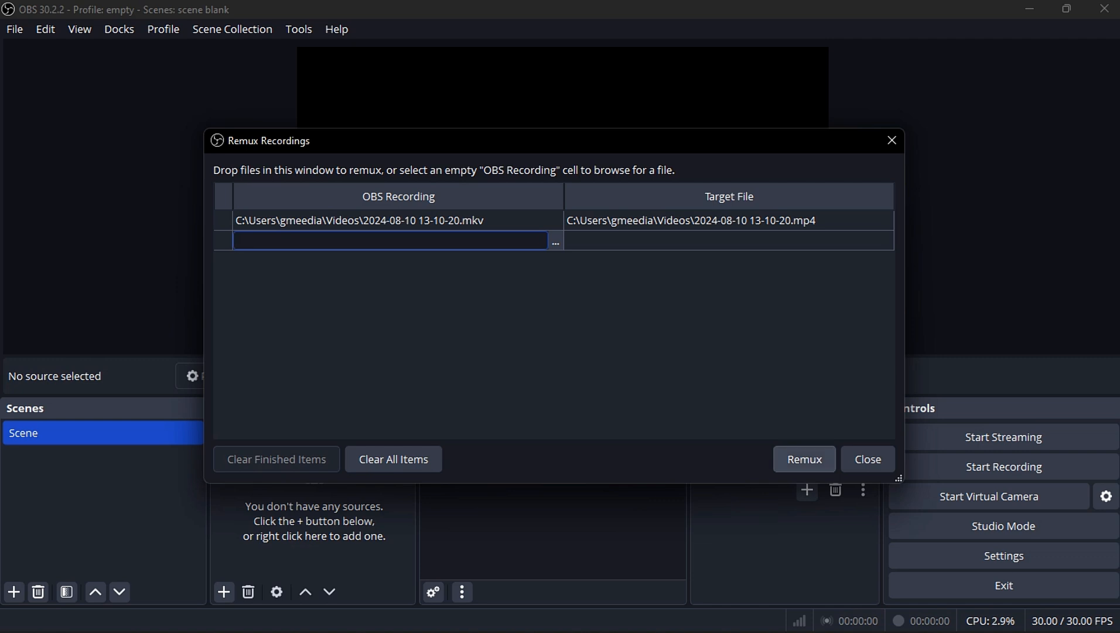
# Step: Remux the listed MKV recording to MP4 and dismiss the remux dialog and the Videos folder window
pyautogui.click(804, 458)
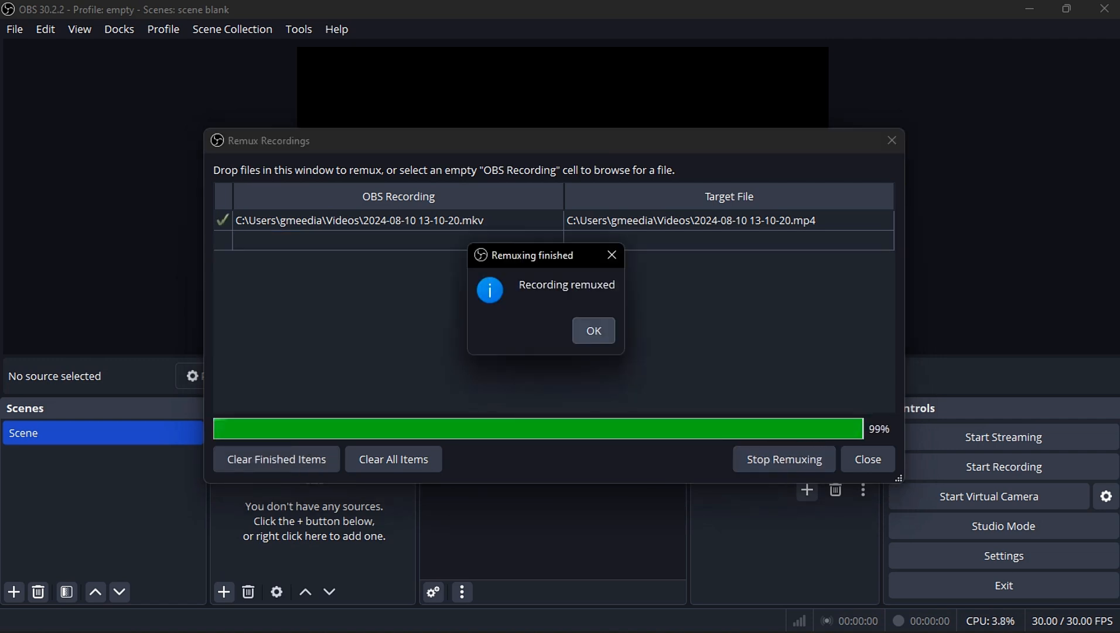
pyautogui.press('Return')
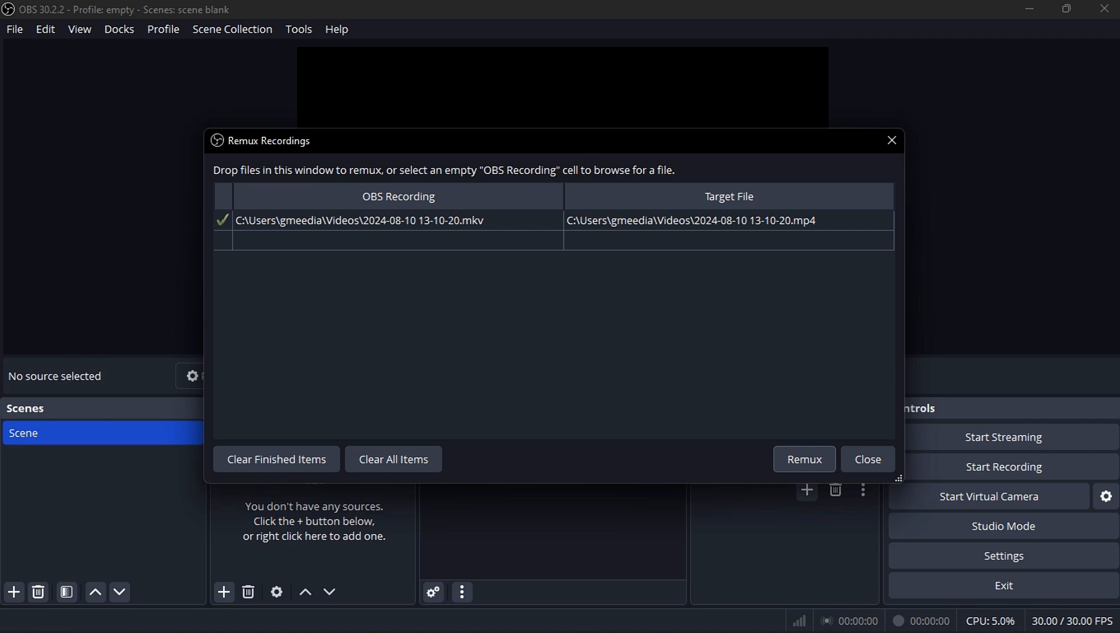
pyautogui.click(868, 459)
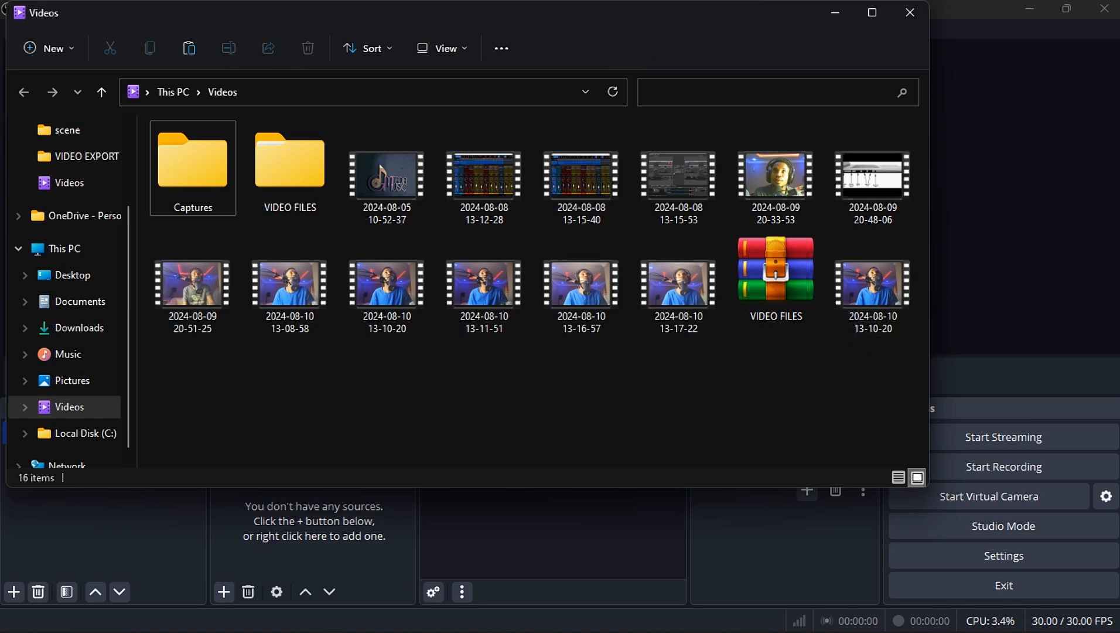
pyautogui.click(836, 12)
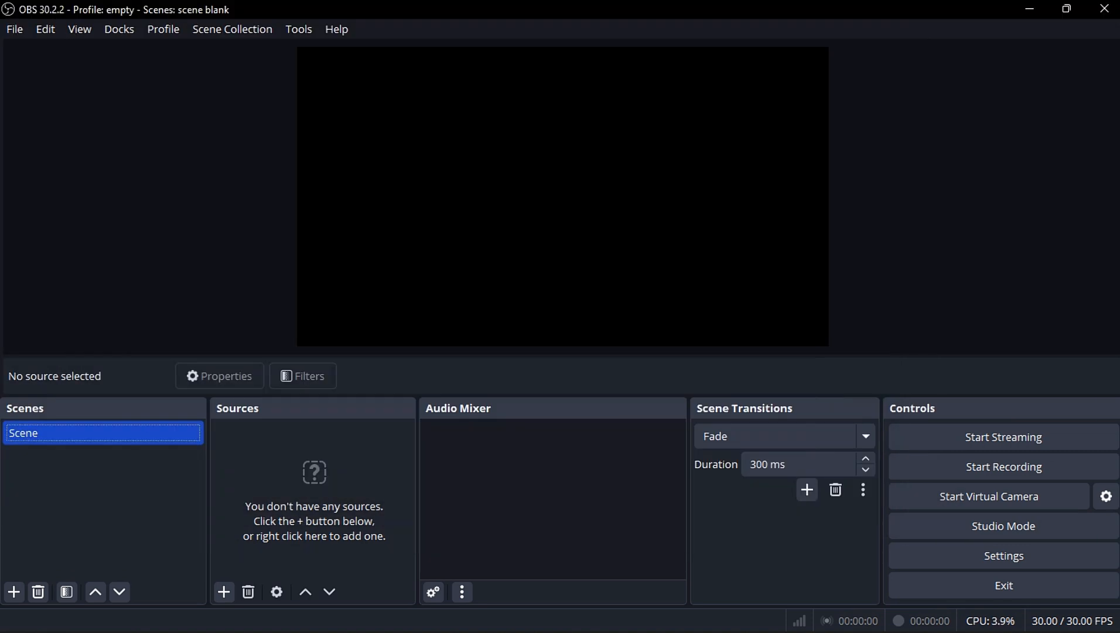
# Step: View the General page of the application settings and close it without making changes
pyautogui.click(14, 28)
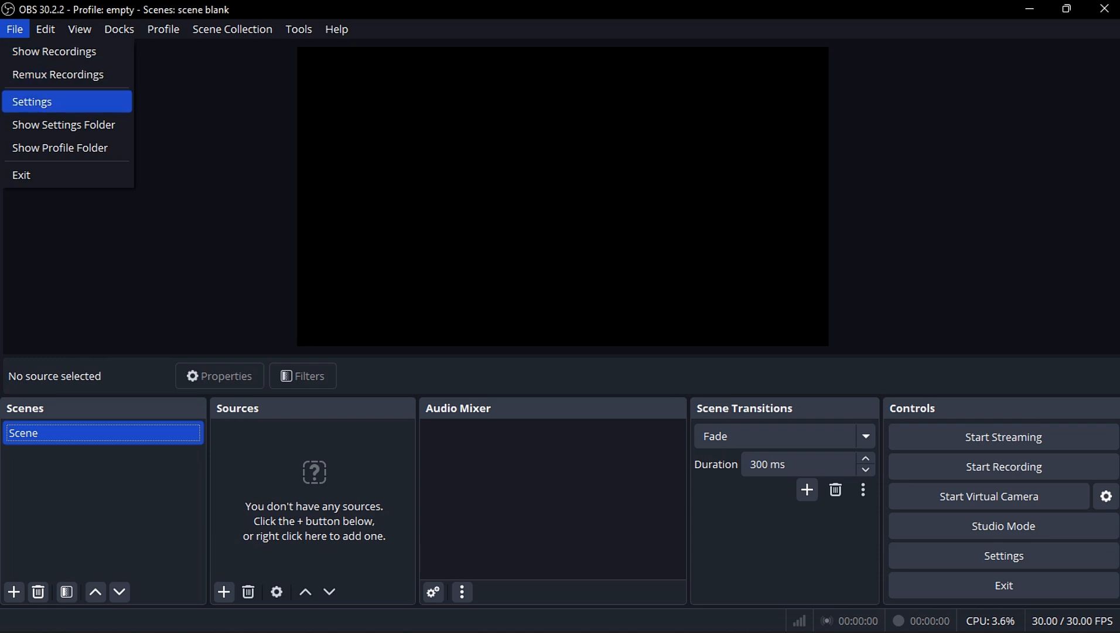
pyautogui.click(33, 101)
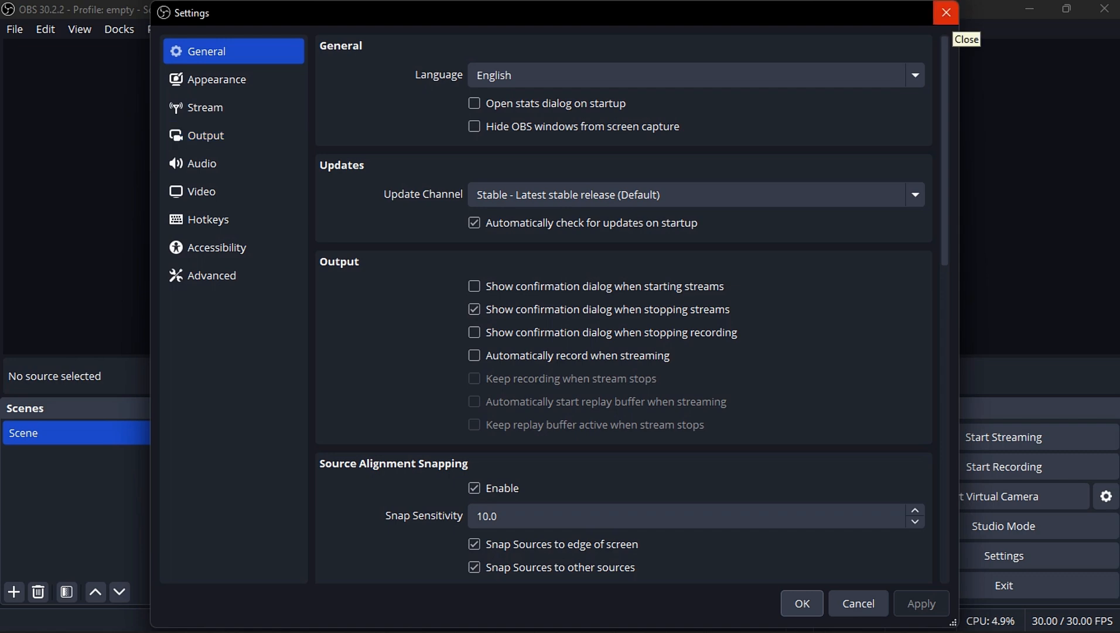
pyautogui.click(946, 12)
# Step: Show the settings folder, look inside its basic and profiles subfolders, and minimize the window
pyautogui.click(15, 29)
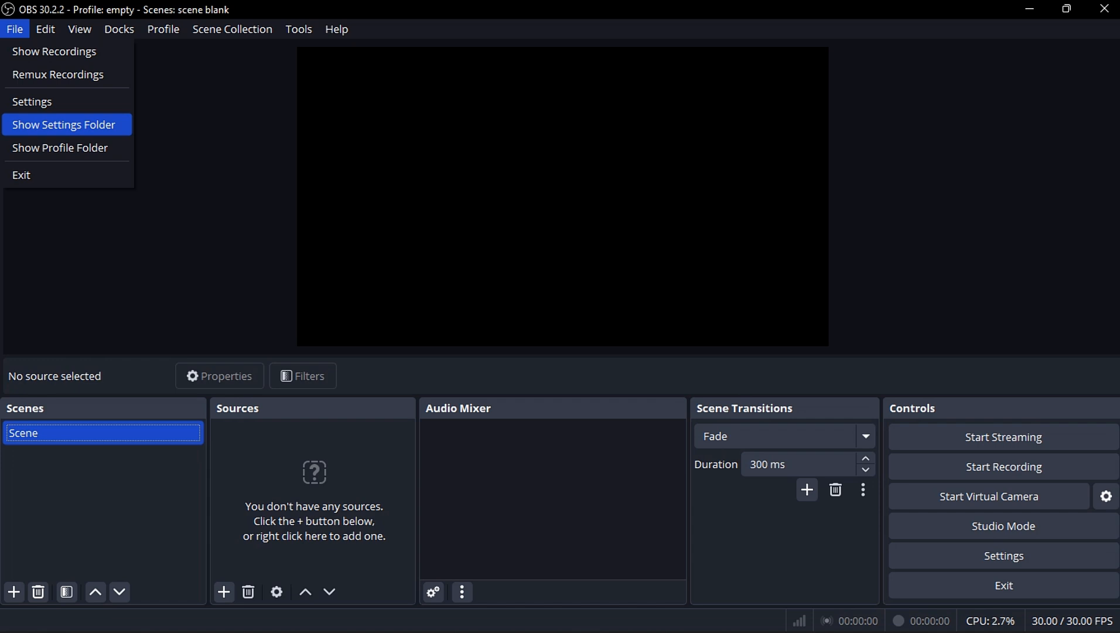
pyautogui.click(67, 125)
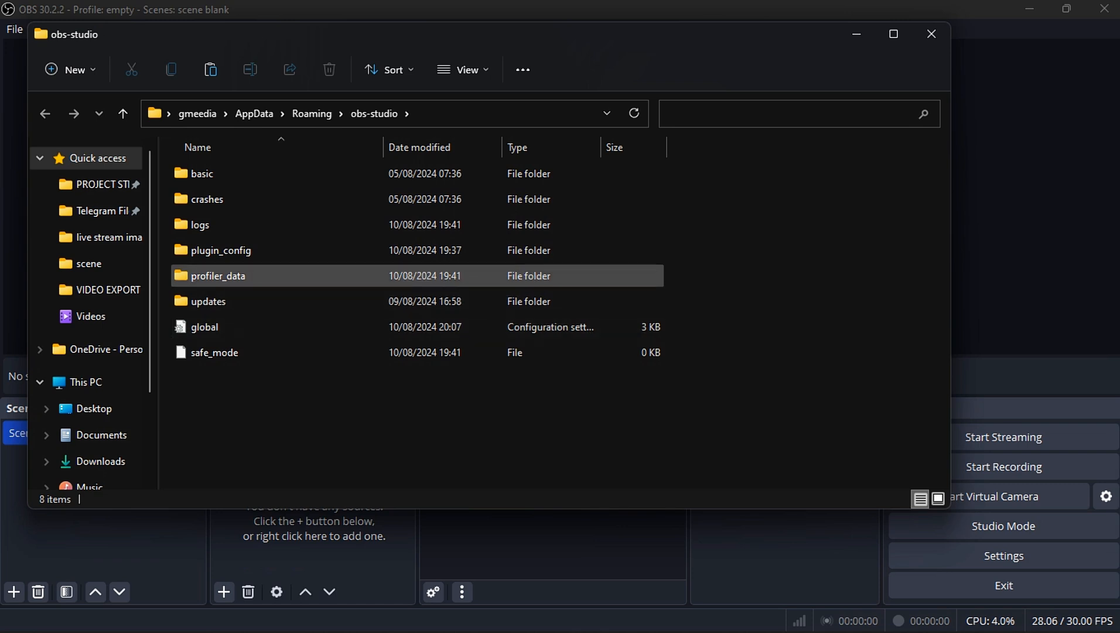
pyautogui.doubleClick(202, 174)
pyautogui.doubleClick(205, 174)
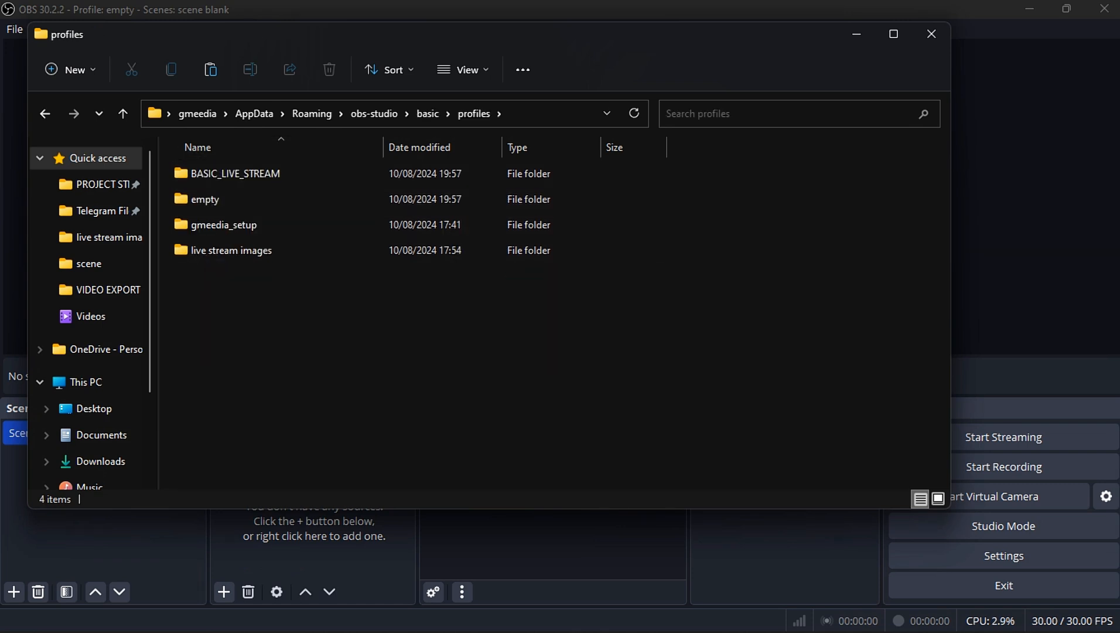
pyautogui.click(428, 113)
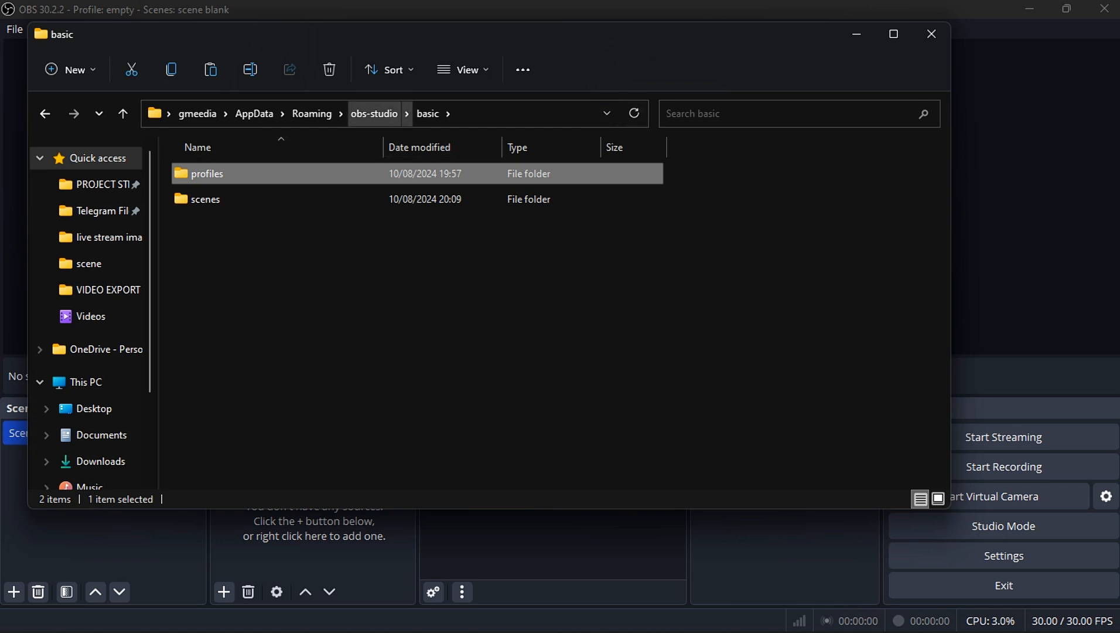
pyautogui.click(857, 34)
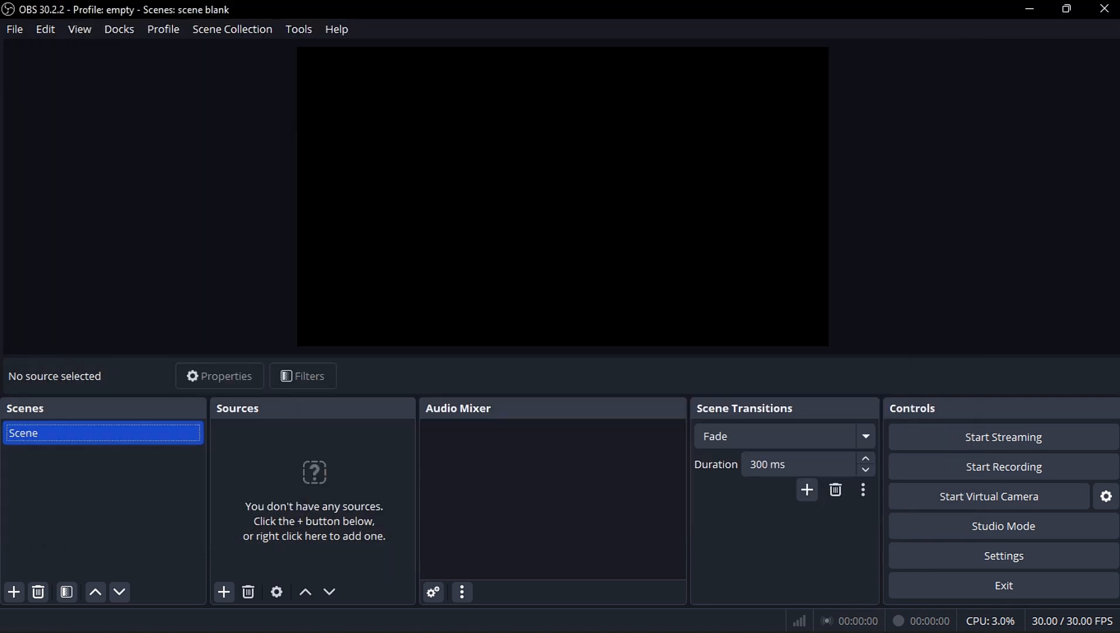
# Step: Show the current profile's folder and go up to the parent obs-studio folder
pyautogui.click(14, 29)
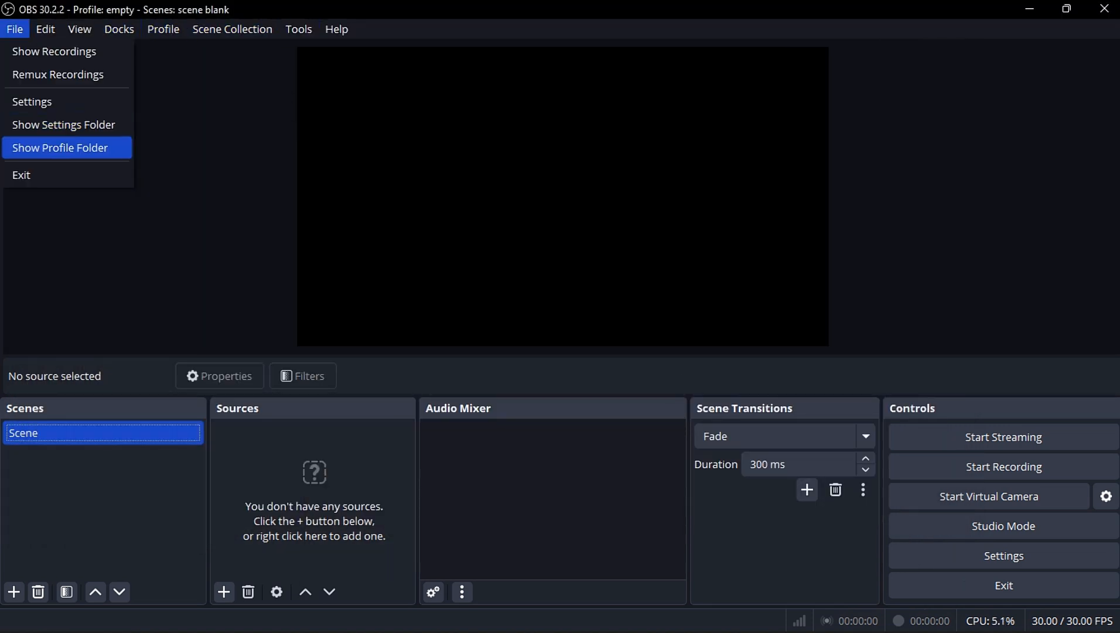
pyautogui.click(60, 148)
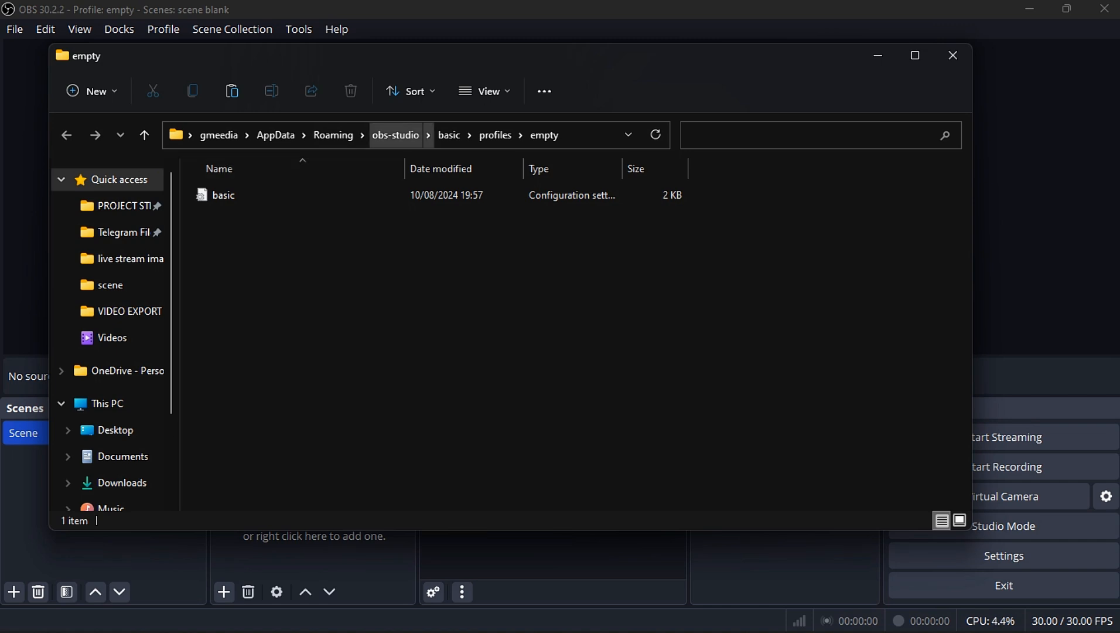
pyautogui.click(396, 134)
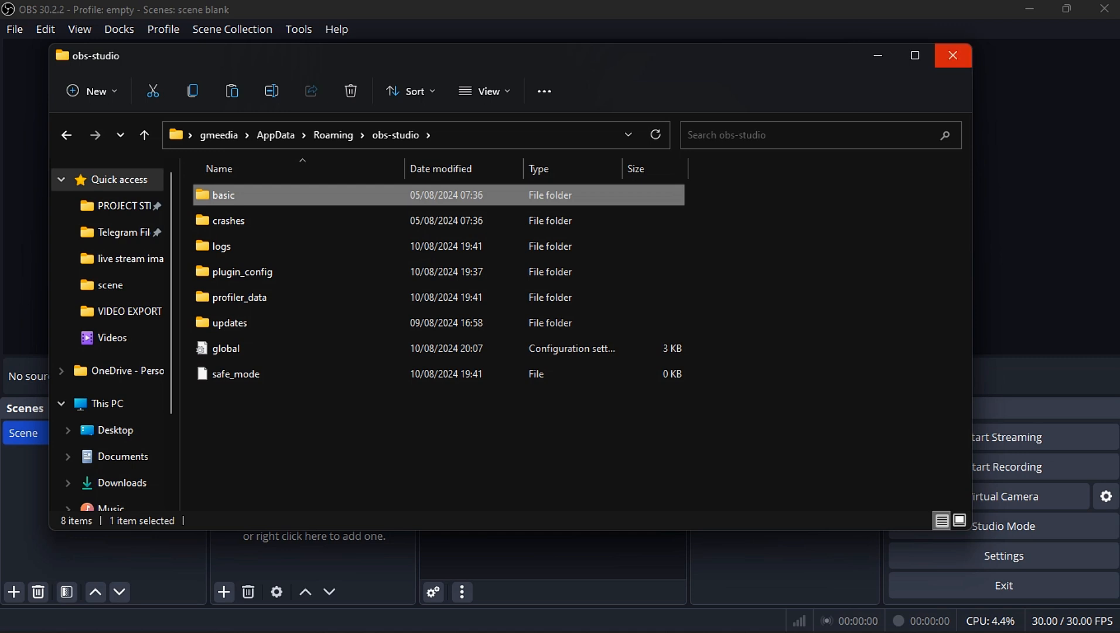
# Step: Close the obs-studio folder window and return to the main window
pyautogui.click(953, 56)
pyautogui.click(14, 29)
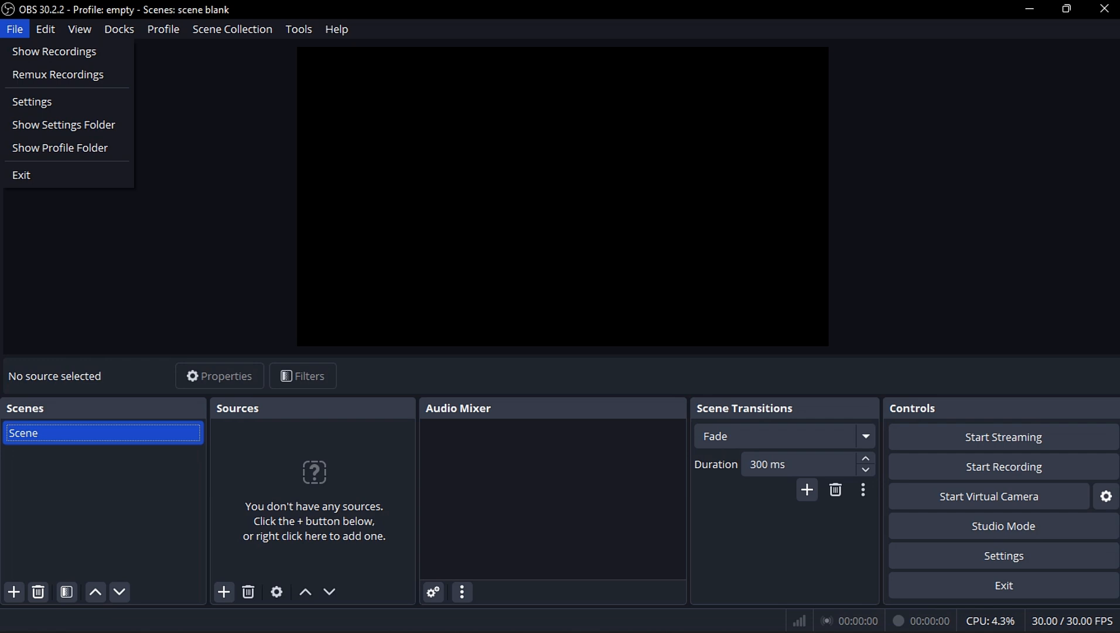
pyautogui.press('Escape')
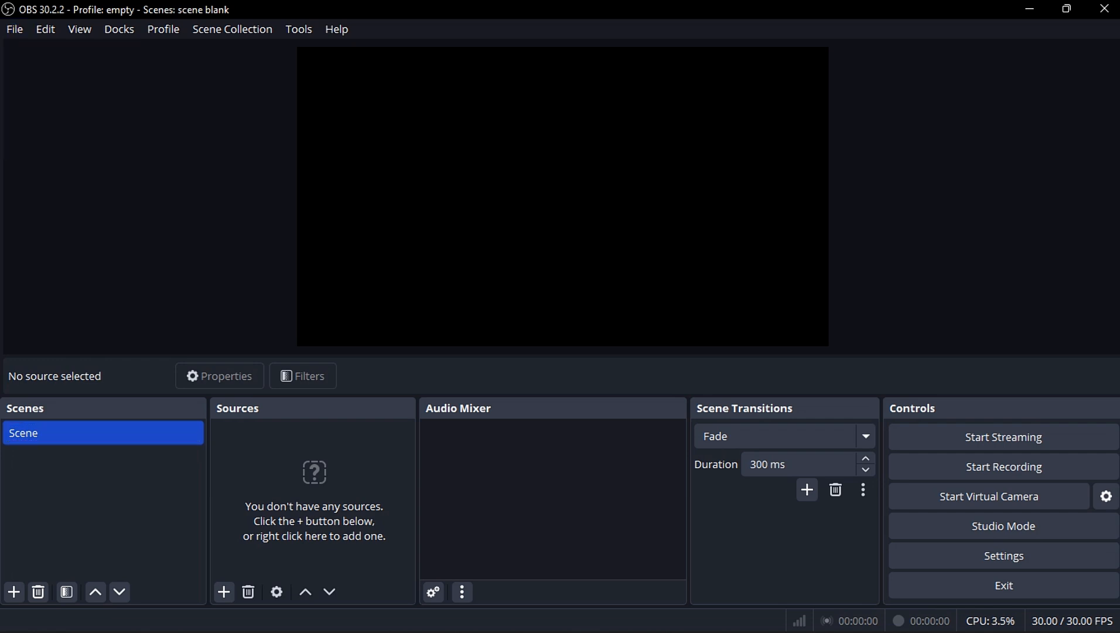
# Step: View the transform options for the hidden Image source and make the source visible in the scene
pyautogui.hotkey('alt', 'e')
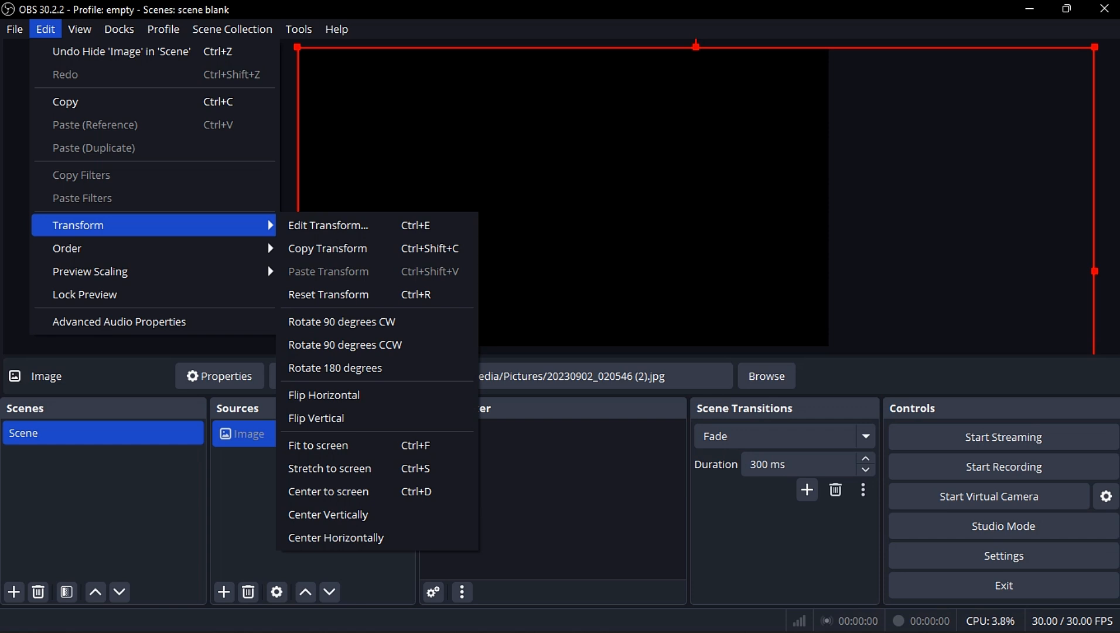
pyautogui.press('Right')
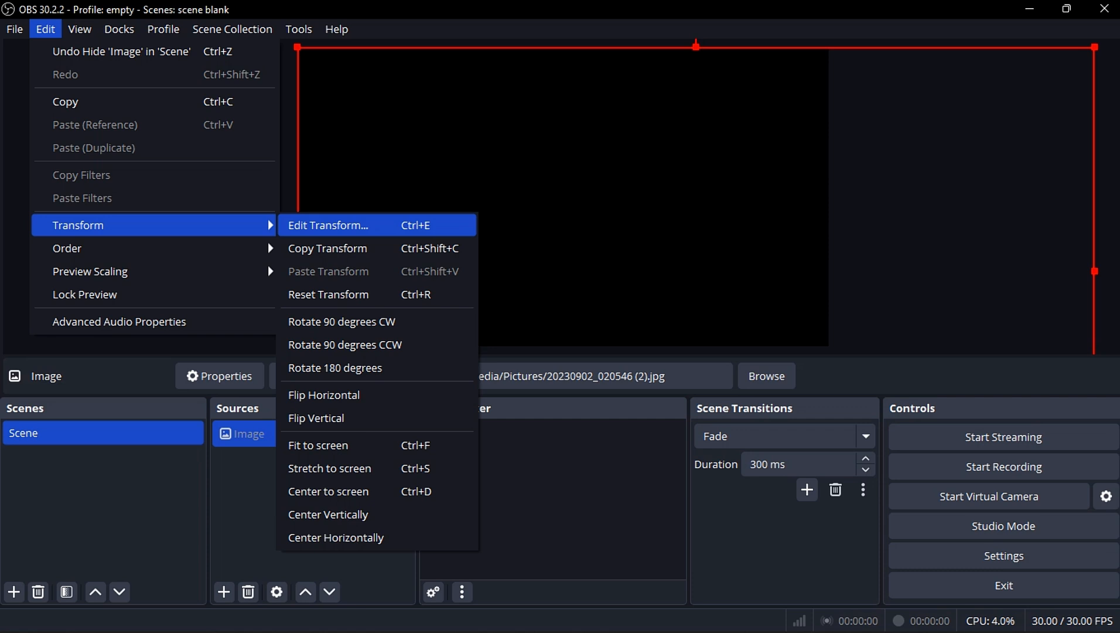
pyautogui.press('Return')
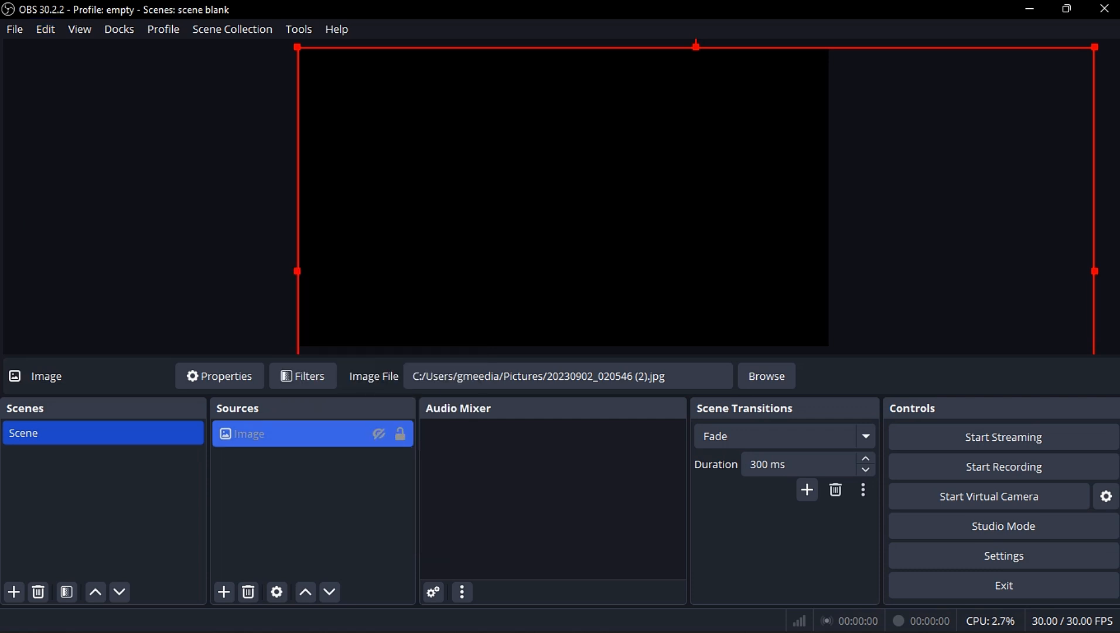
pyautogui.click(379, 433)
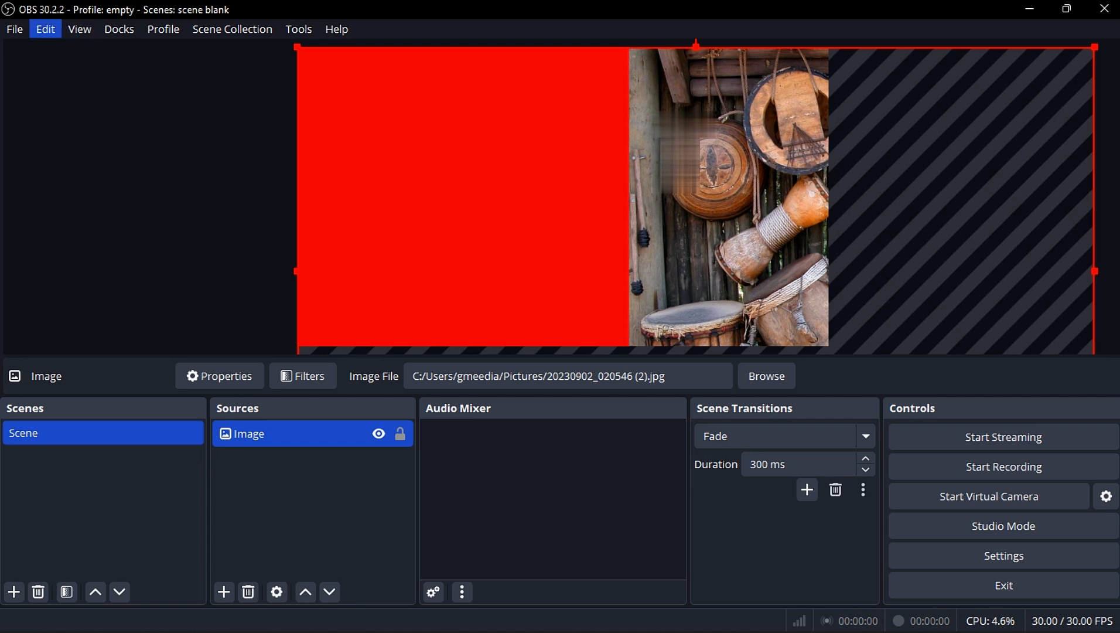
# Step: Edit the Image source's transform, setting its position to -11 px horizontally and 6 px vertically
pyautogui.click(46, 29)
pyautogui.moveTo(147, 225)
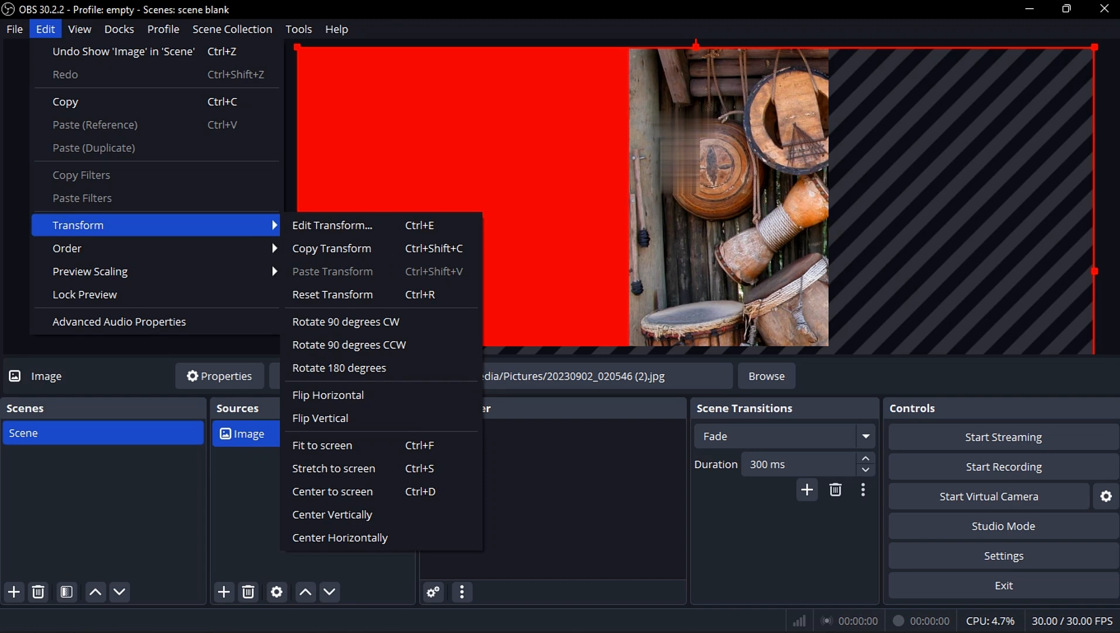
pyautogui.press('Right')
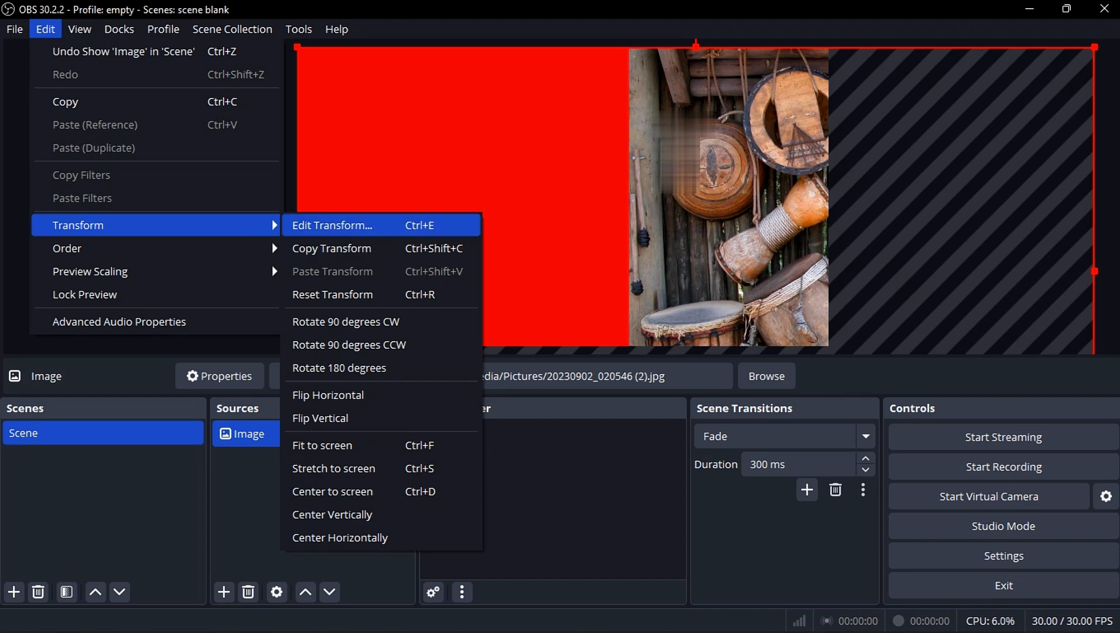
pyautogui.press('Return')
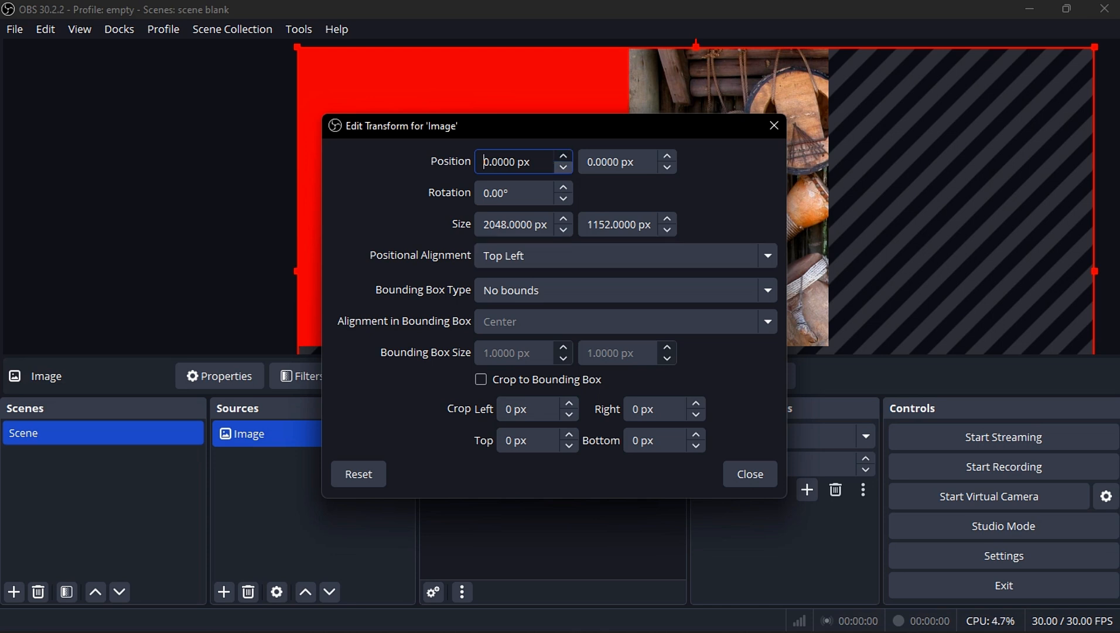
pyautogui.click(558, 253)
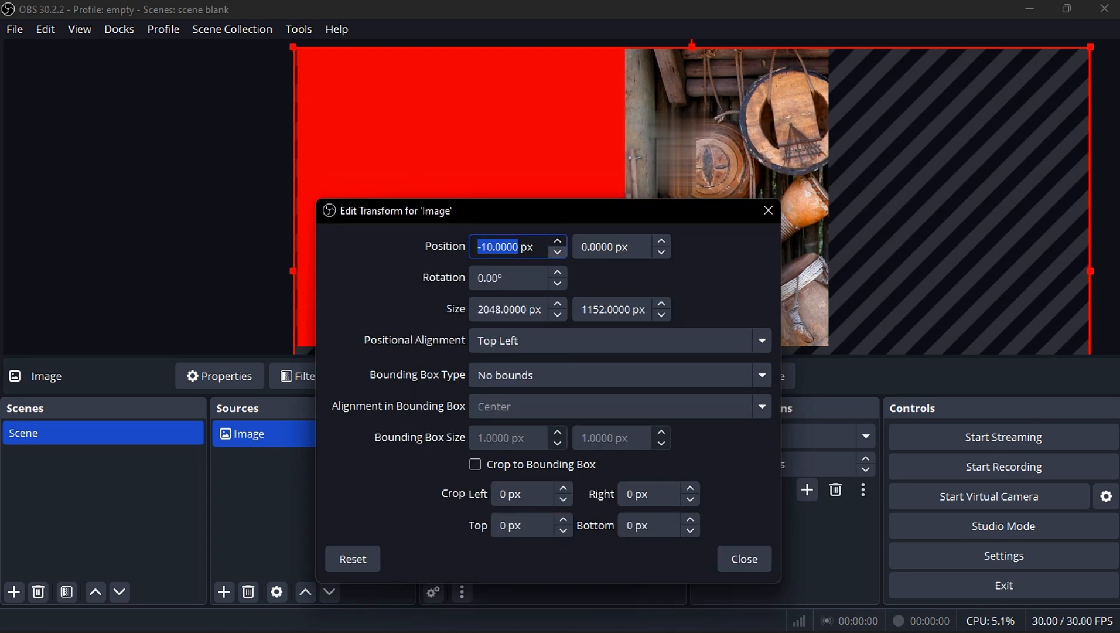
pyautogui.click(558, 253)
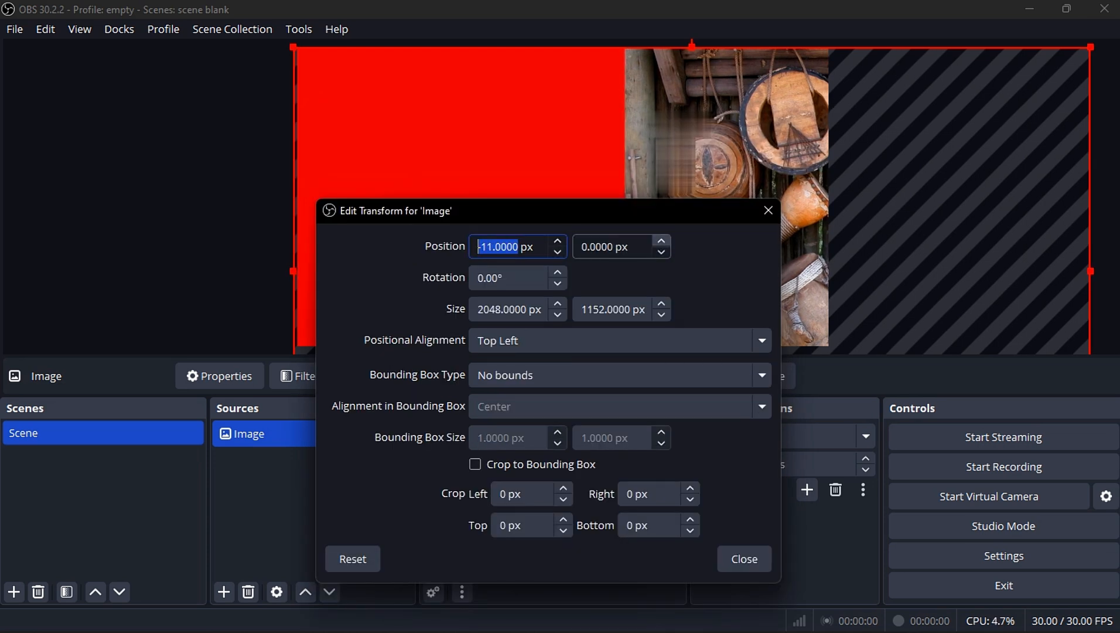
pyautogui.click(661, 240)
pyautogui.click(662, 241)
pyautogui.click(661, 241)
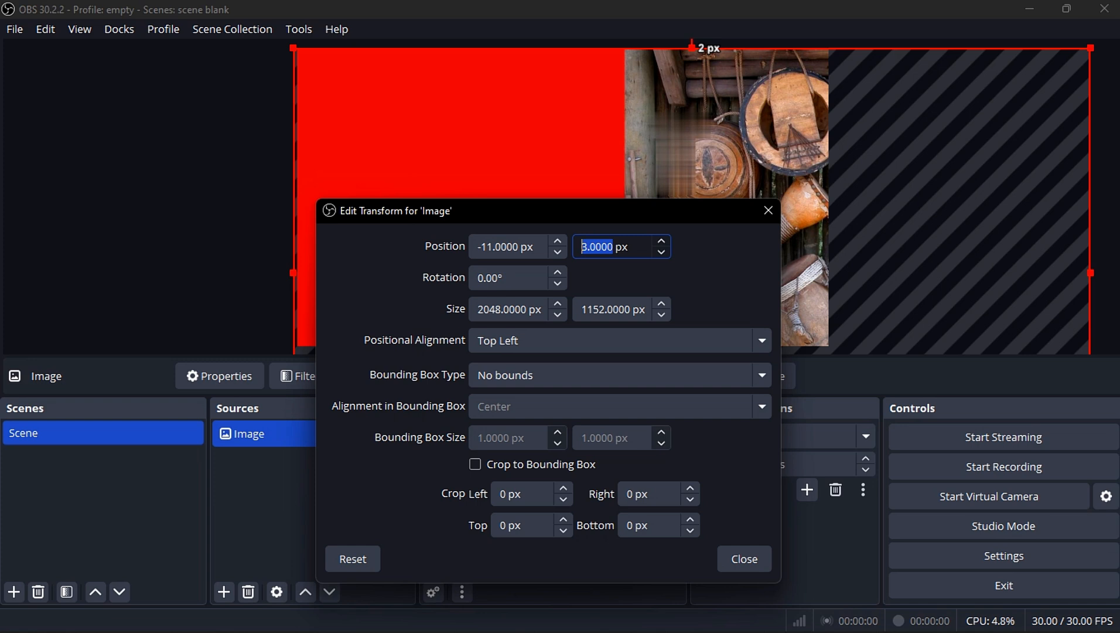
pyautogui.click(661, 240)
pyautogui.click(662, 241)
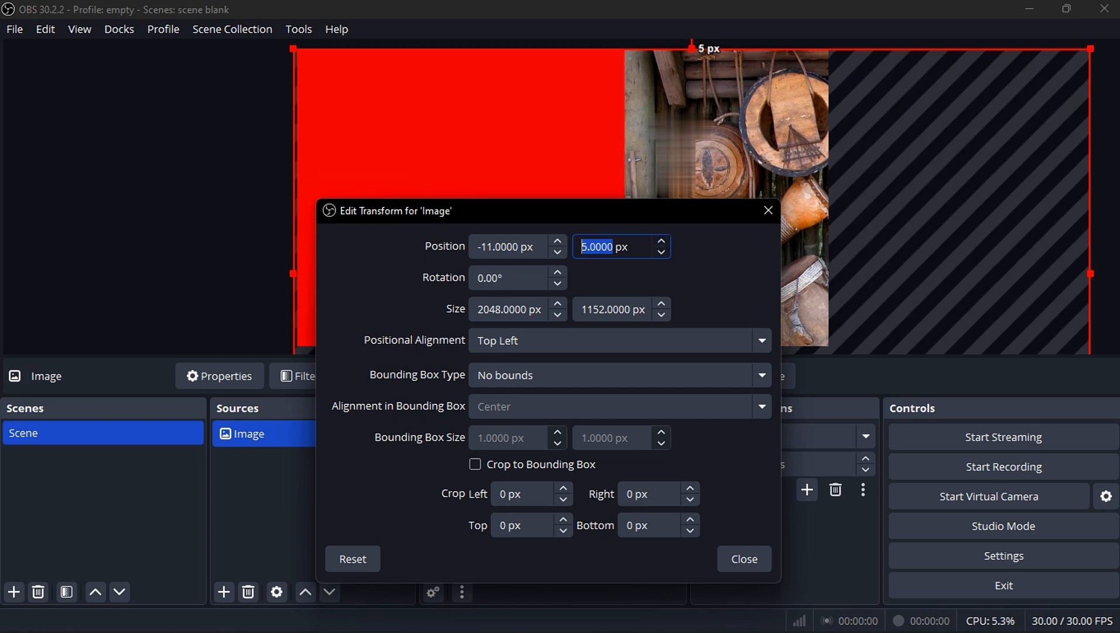
pyautogui.click(661, 241)
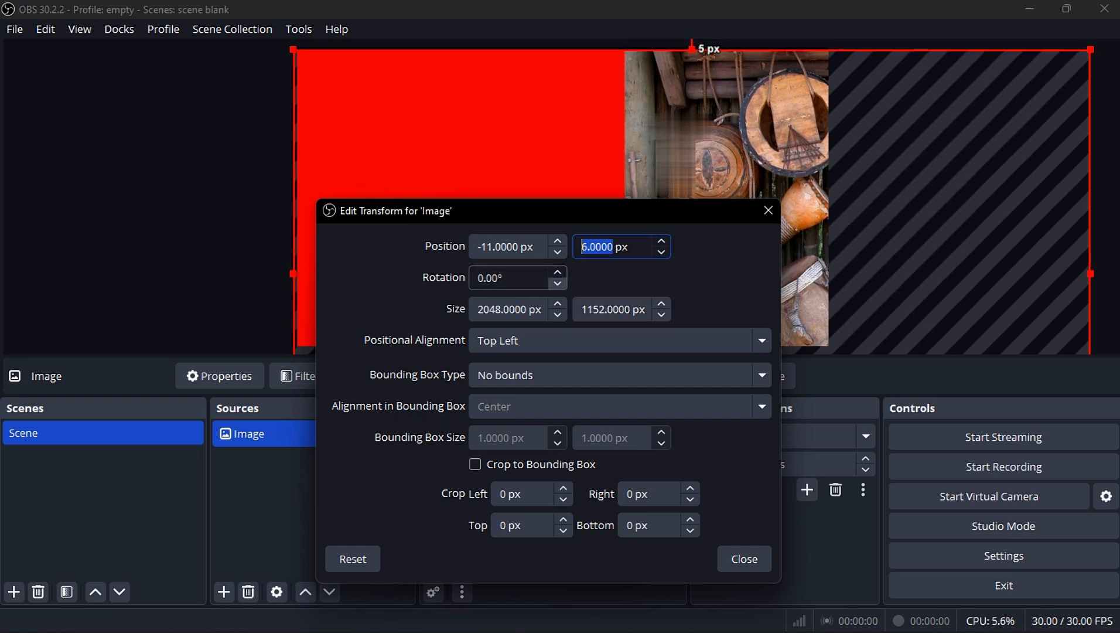
# Step: Set the Image source's rotation to 1.90°
pyautogui.click(558, 284)
pyautogui.click(558, 284)
pyautogui.click(558, 283)
pyautogui.click(558, 284)
pyautogui.click(558, 284)
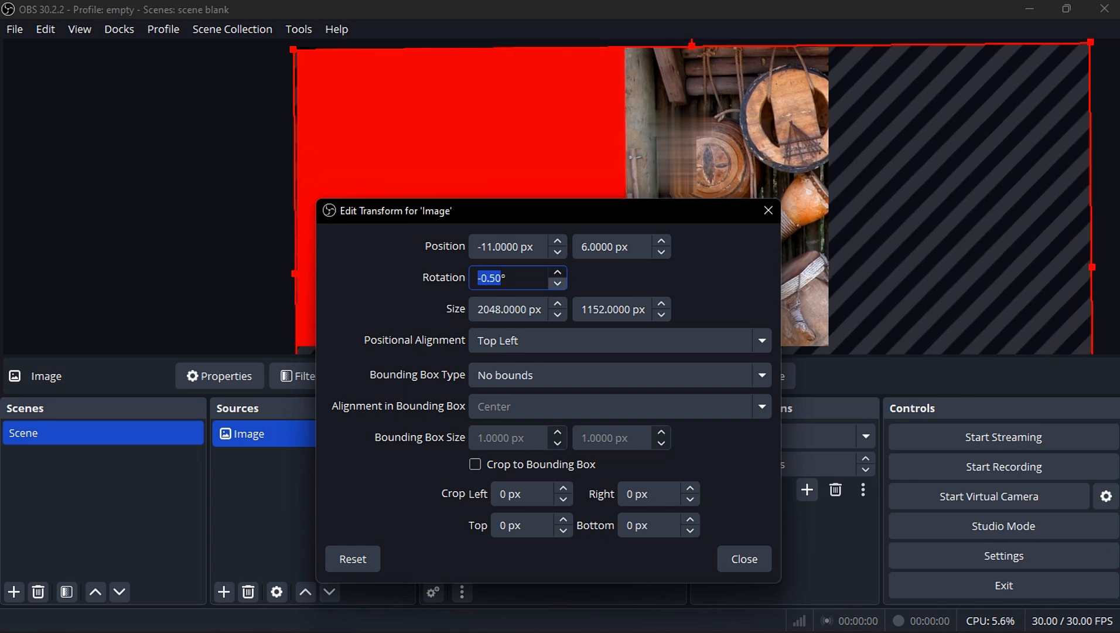
pyautogui.moveTo(521, 278); pyautogui.dragTo(465, 278)
pyautogui.click(495, 278)
pyautogui.scroll(18, 495, 278)
pyautogui.scroll(6, 495, 278)
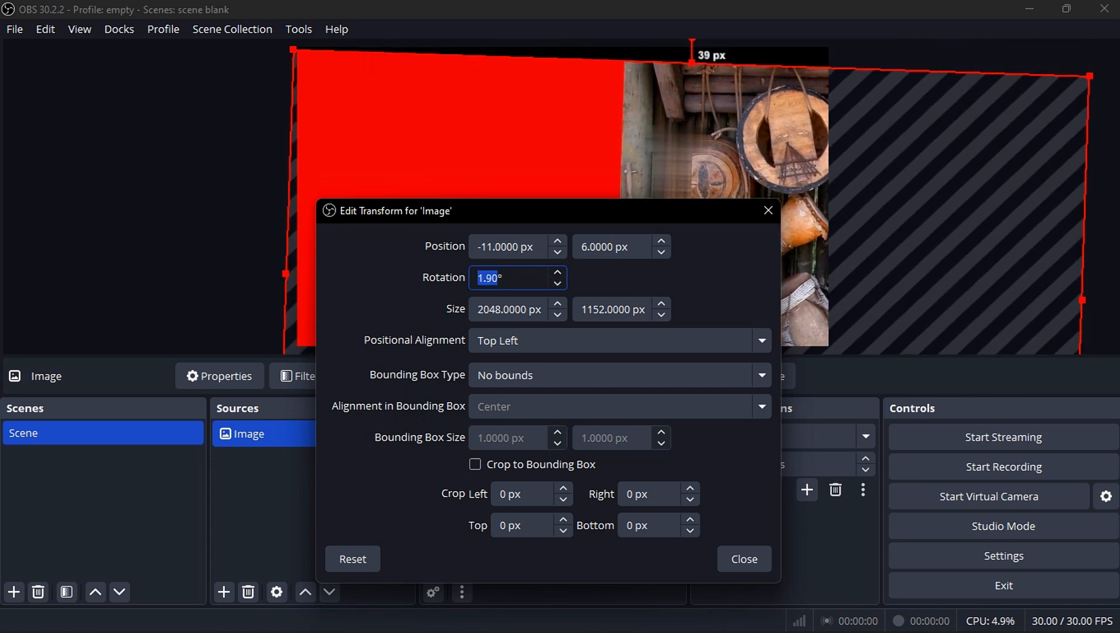
# Step: Set the Image source's width to 2045 px, reset all its transform values and close the transform dialog
pyautogui.scroll(-1, 509, 309)
pyautogui.scroll(-2, 508, 308)
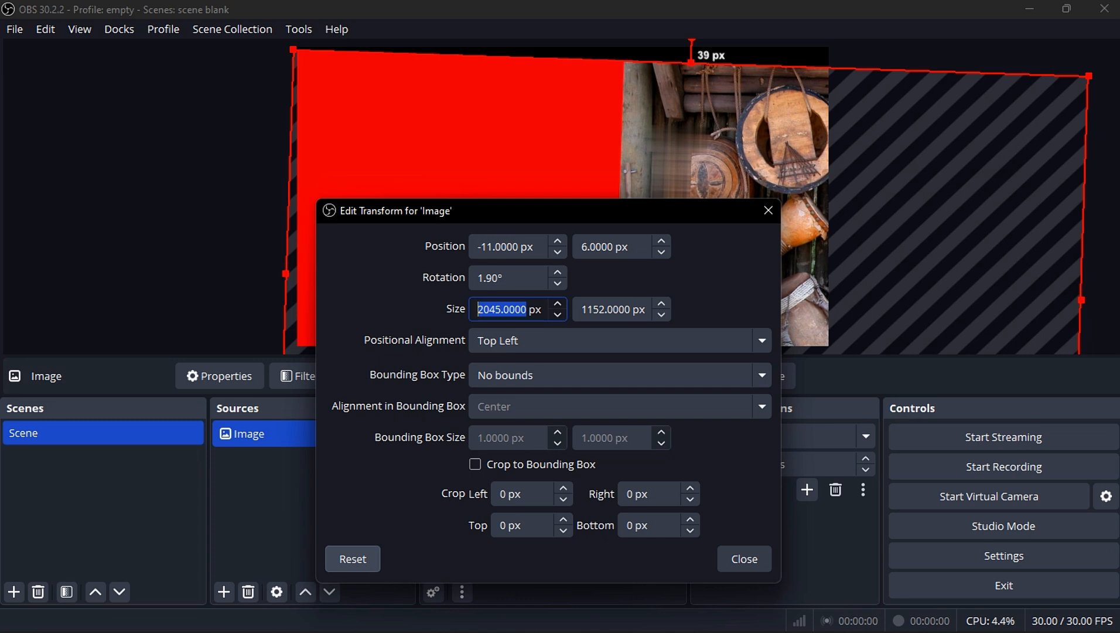
pyautogui.click(352, 559)
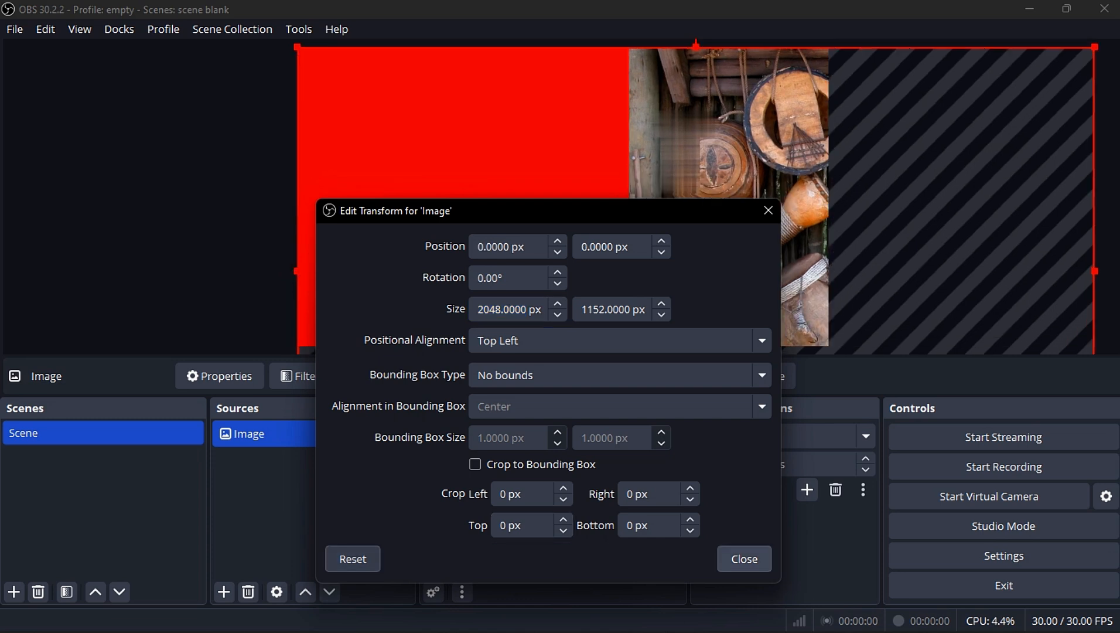
pyautogui.click(744, 558)
# Step: Rotate the Image source 90 degrees clockwise and move it up in the preview, about 243 px from the canvas's right edge
pyautogui.click(79, 30)
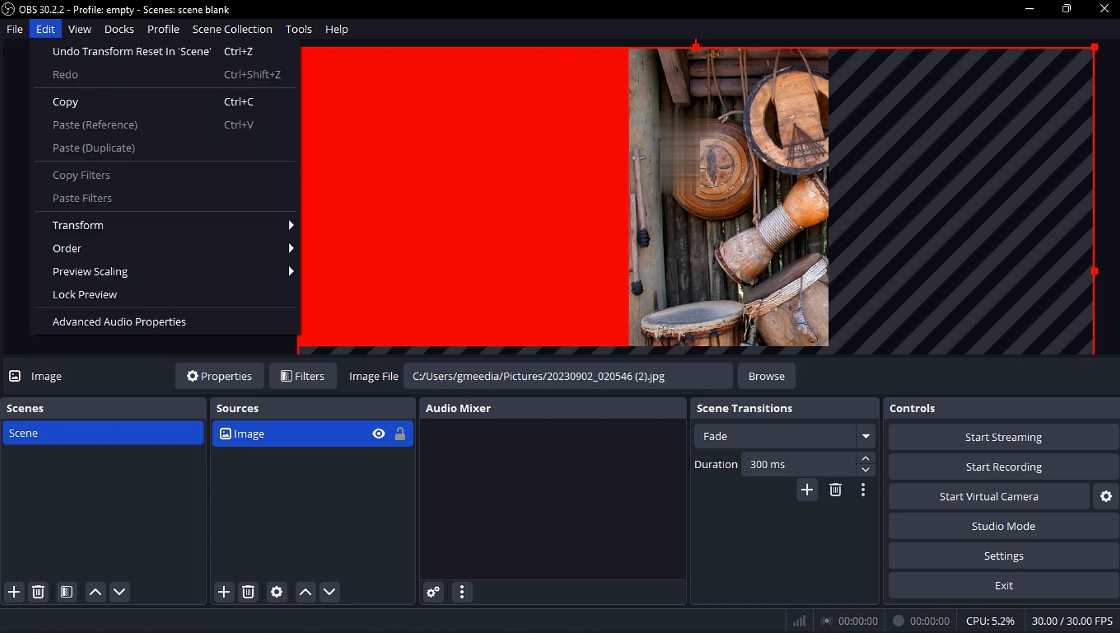
pyautogui.moveTo(141, 226)
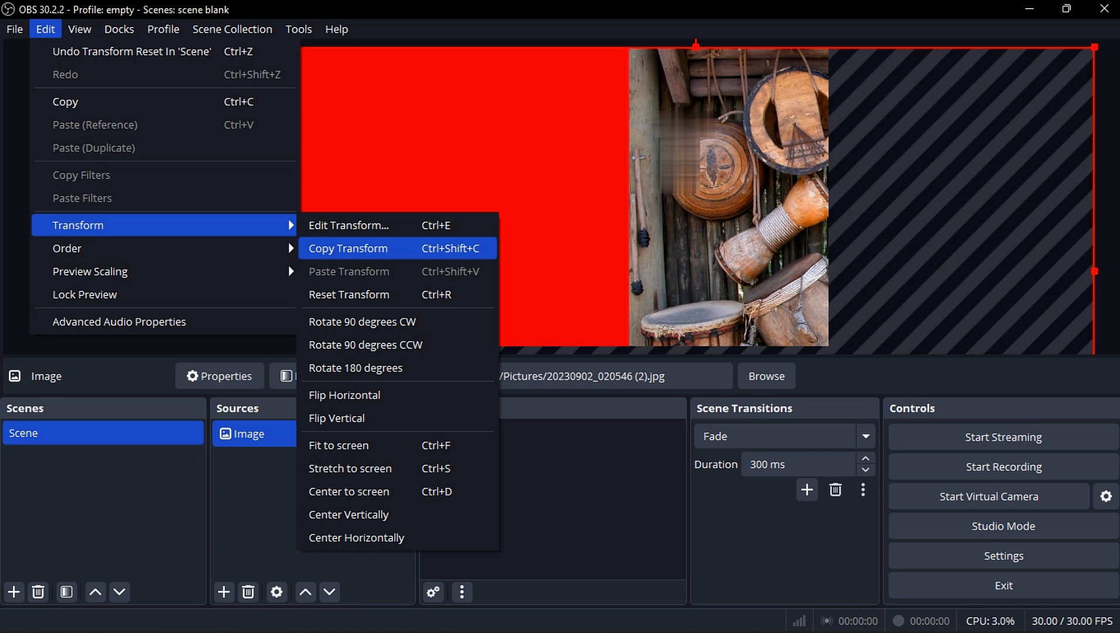
pyautogui.press('Down')
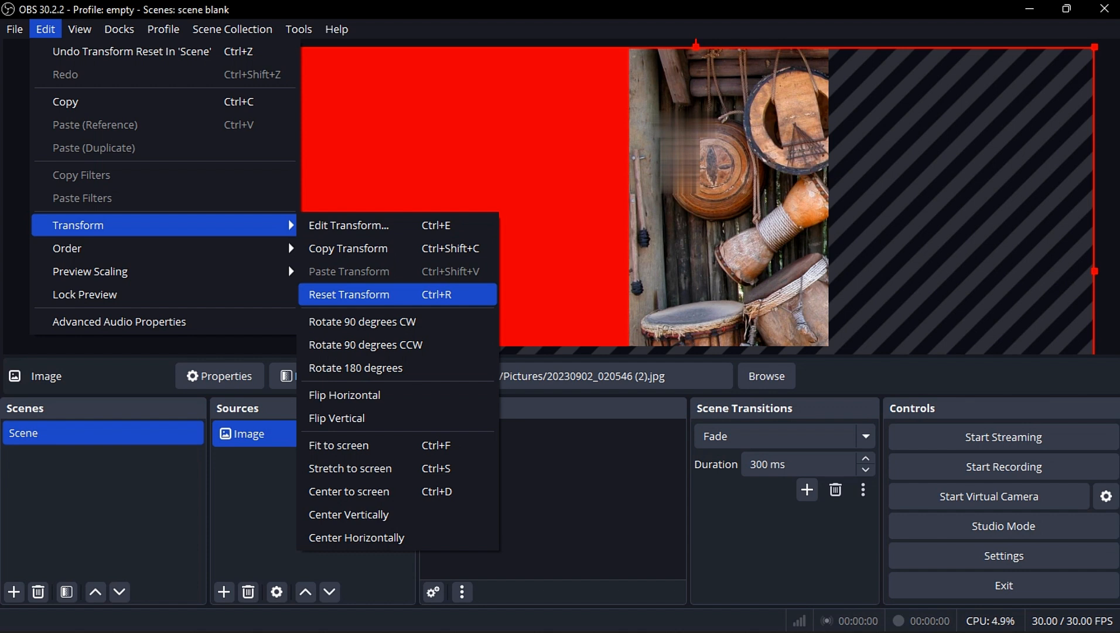
pyautogui.press('Down')
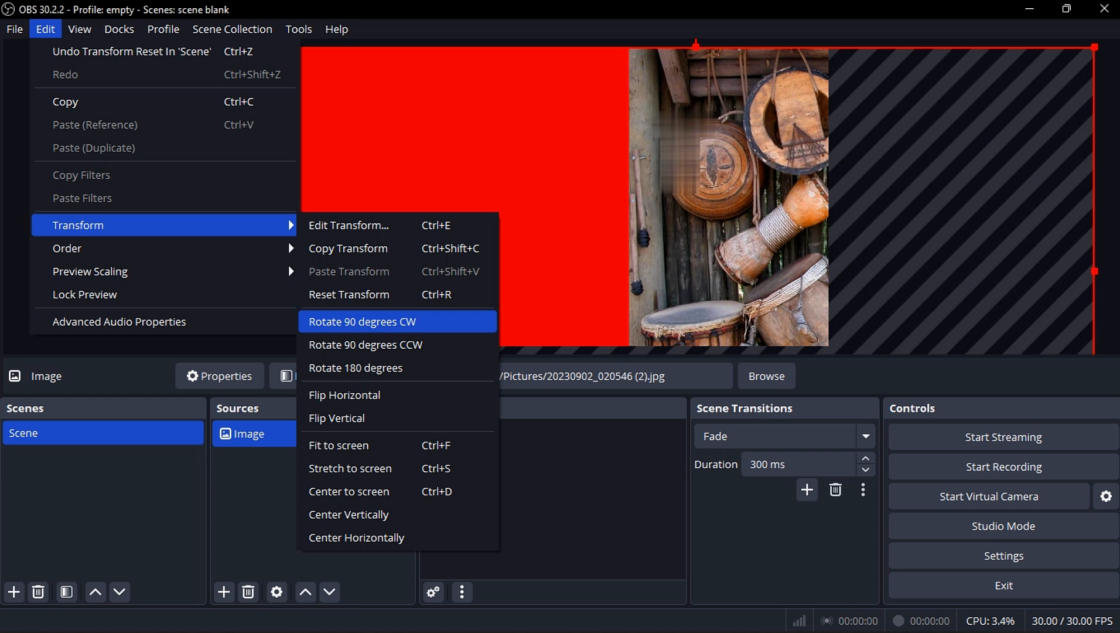
pyautogui.press('Return')
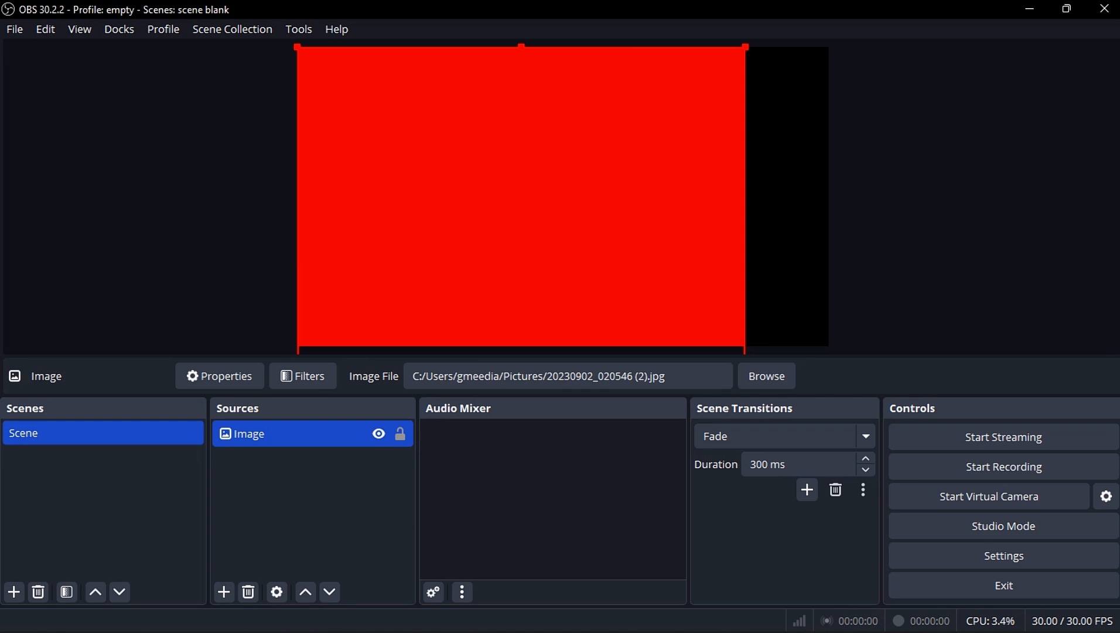
pyautogui.moveTo(522, 281); pyautogui.dragTo(510, 111)
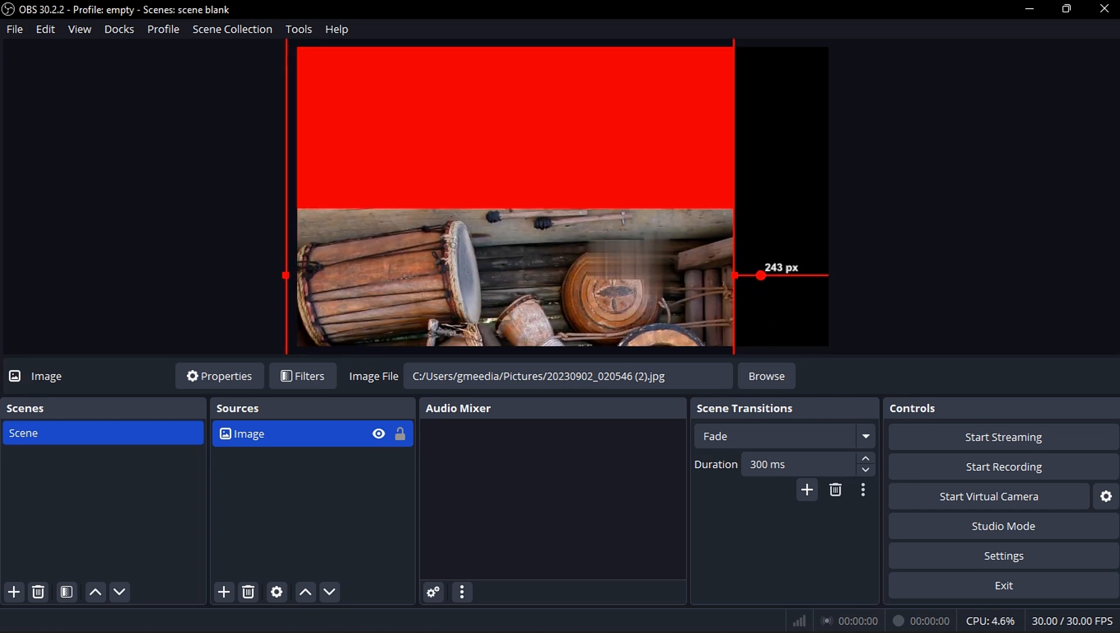
# Step: Look through the rotate and flip options and reset the Image source's transform
pyautogui.click(45, 29)
pyautogui.moveTo(78, 226)
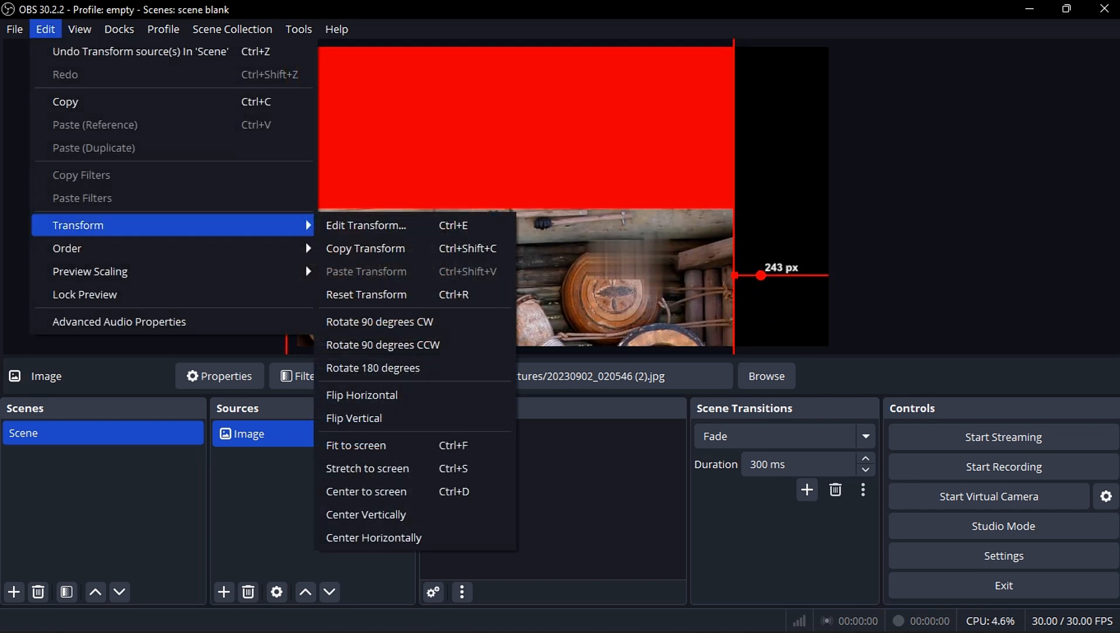
pyautogui.press('Down')
pyautogui.press('Down')
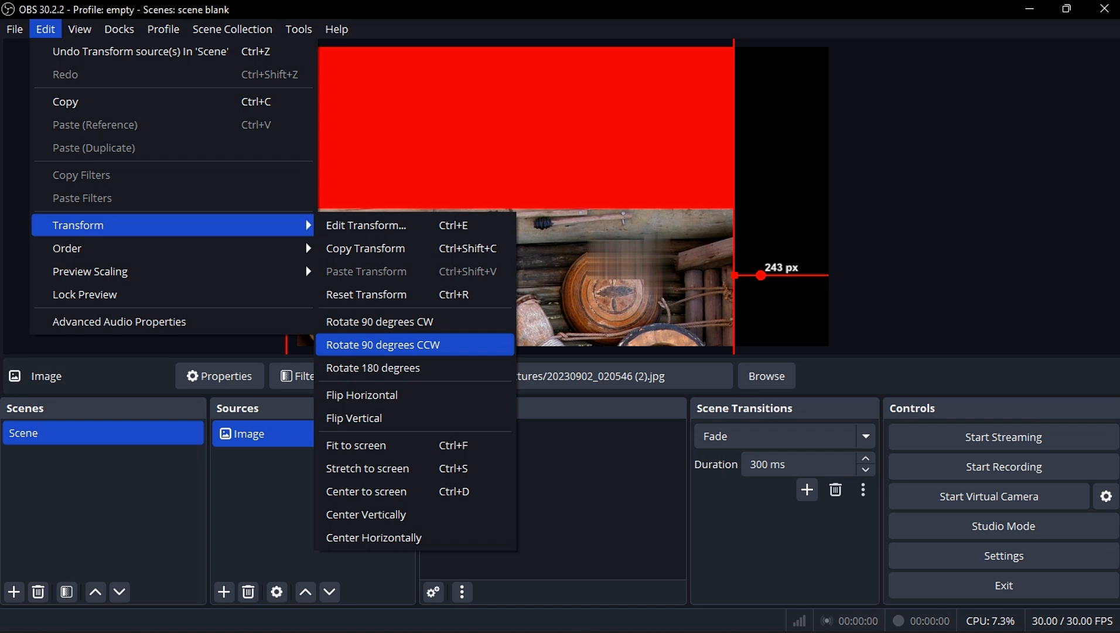
pyautogui.press('Down')
pyautogui.press('Down')
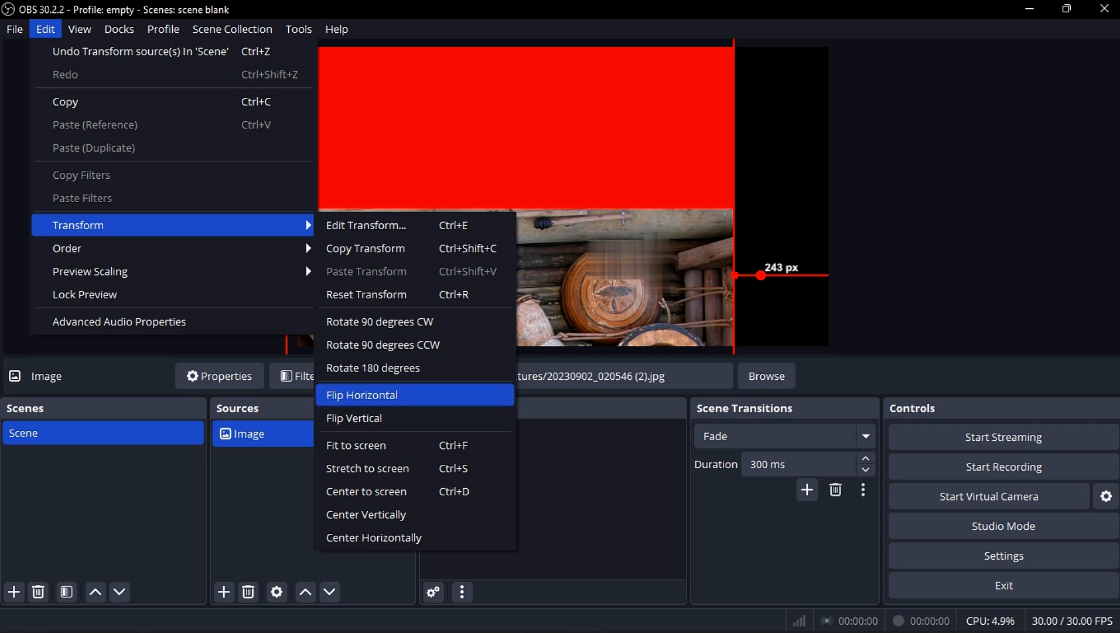
pyautogui.press('Return')
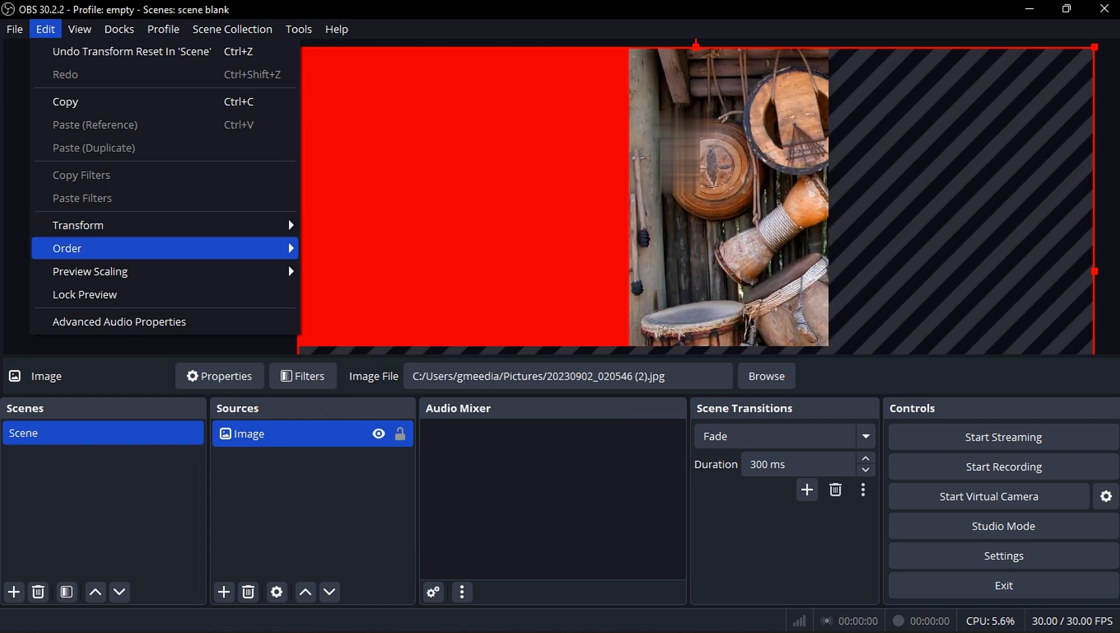
# Step: Fit the Image source to the screen
pyautogui.press('Up')
pyautogui.press('Right')
pyautogui.press('Down')
pyautogui.press('Down')
pyautogui.press('Down')
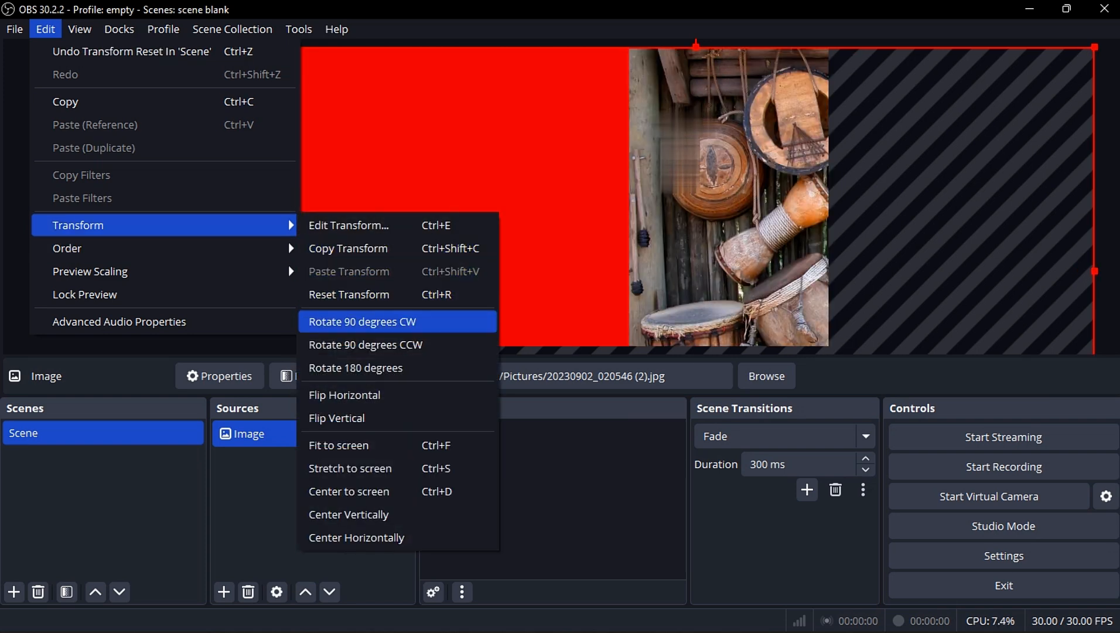
pyautogui.press('Down')
pyautogui.press('Down')
pyautogui.press('Down')
pyautogui.press('Down')
pyautogui.press('Down')
pyautogui.press('Down')
pyautogui.press('Up')
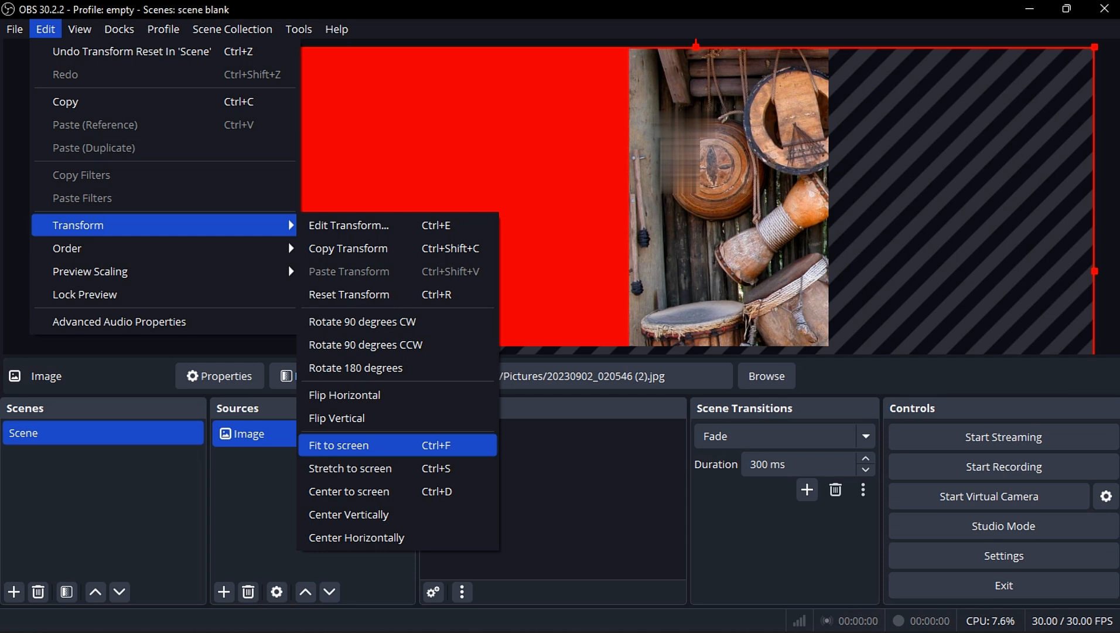
pyautogui.hotkey('ctrl', 'f')
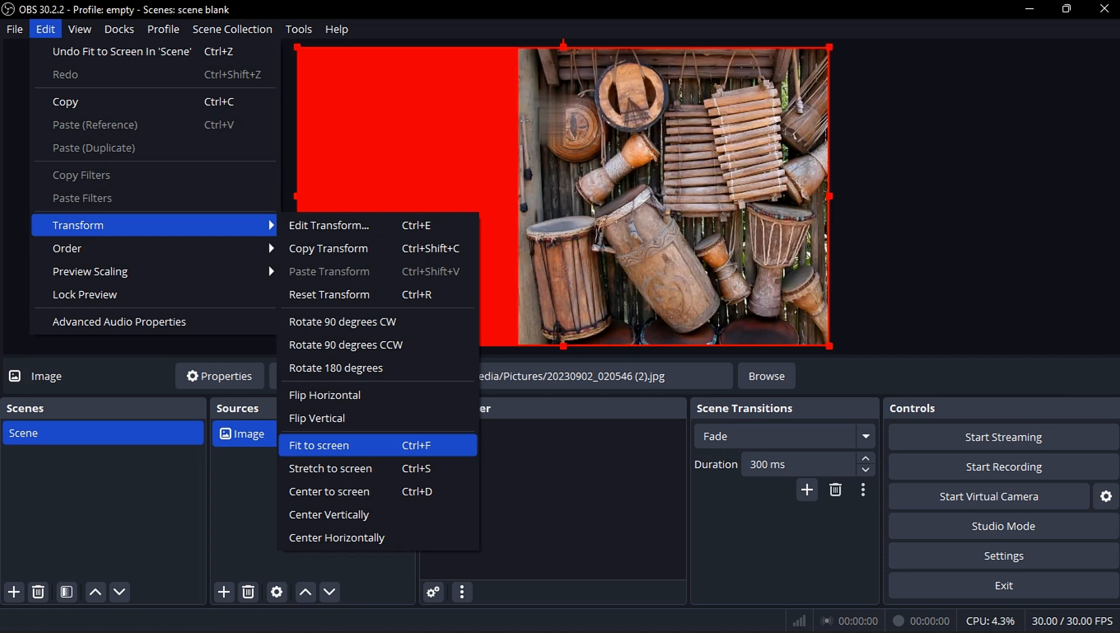
# Step: Stretch the Image source to the screen and center it on the screen
pyautogui.press('Down')
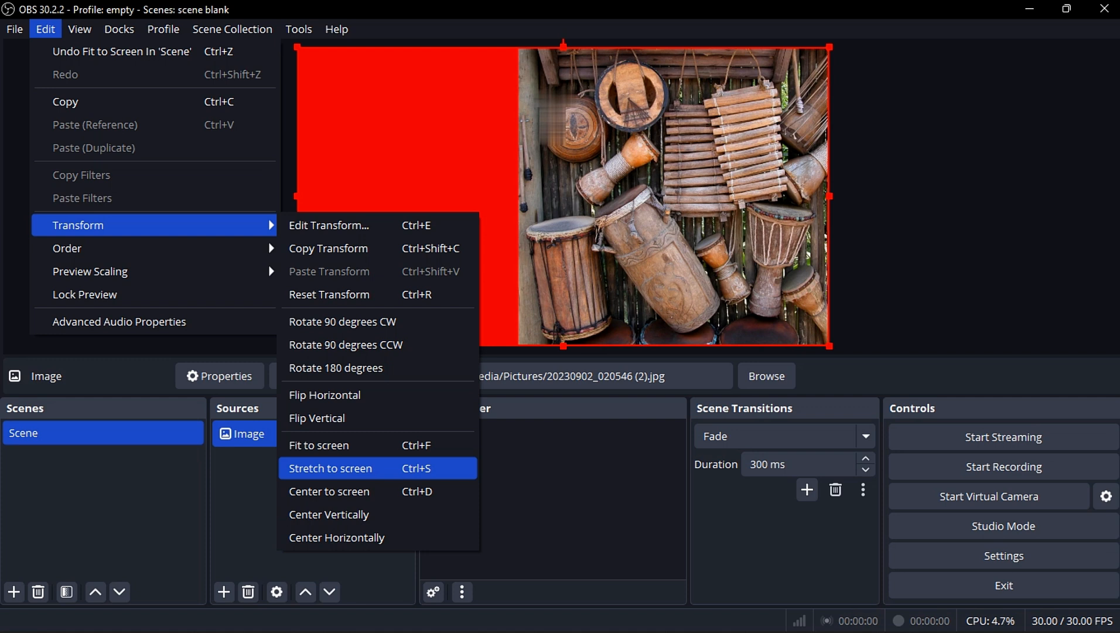
pyautogui.press('Escape')
pyautogui.press('Escape')
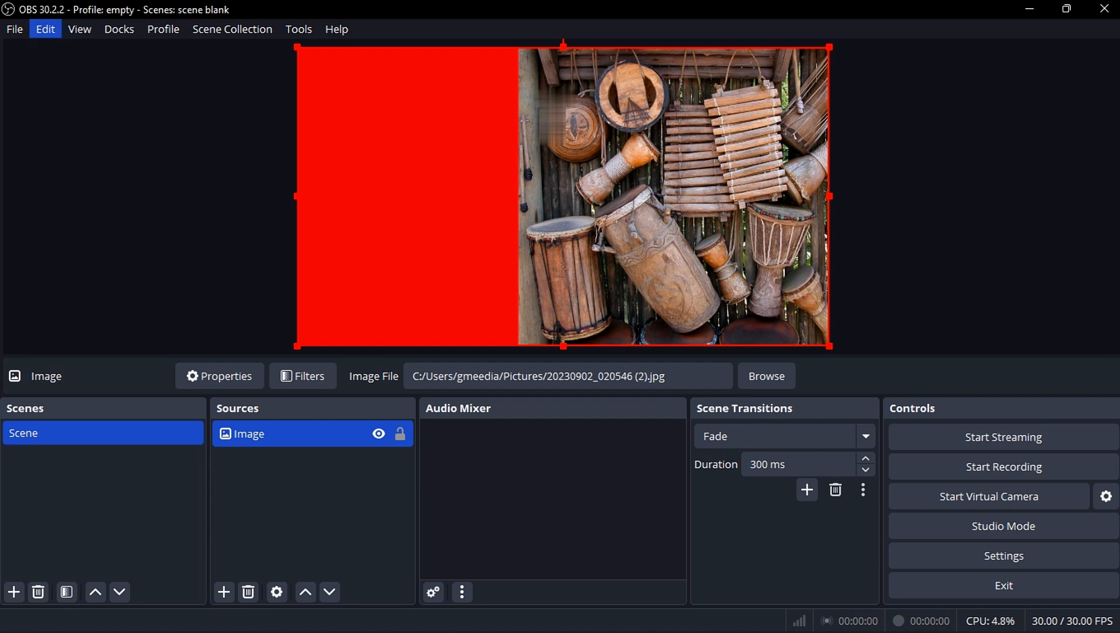
pyautogui.click(45, 29)
pyautogui.moveTo(164, 226)
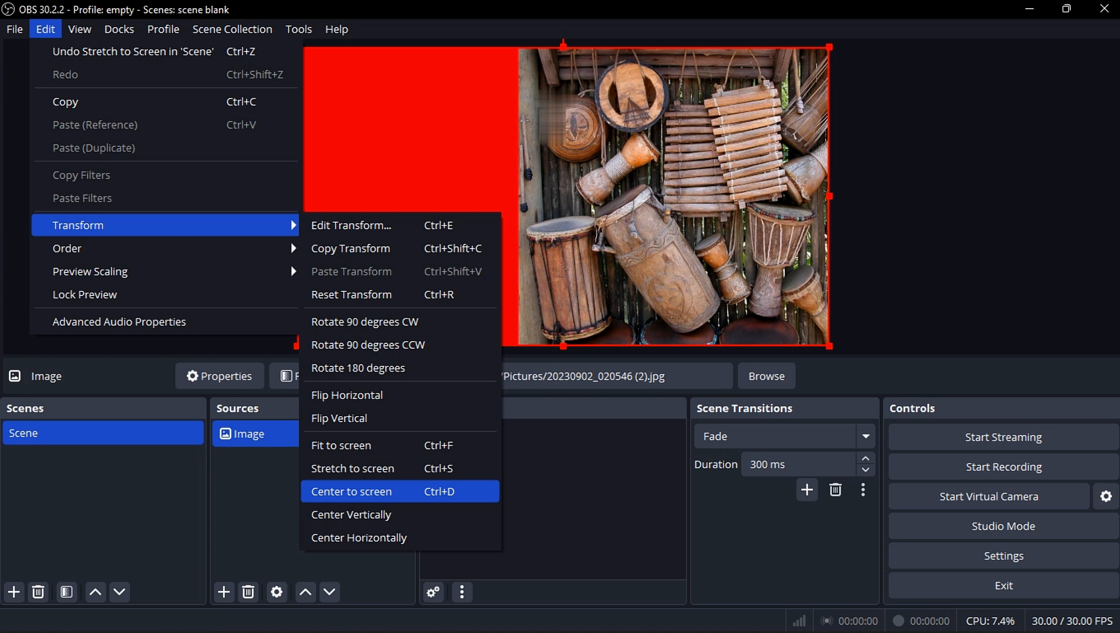
pyautogui.click(351, 491)
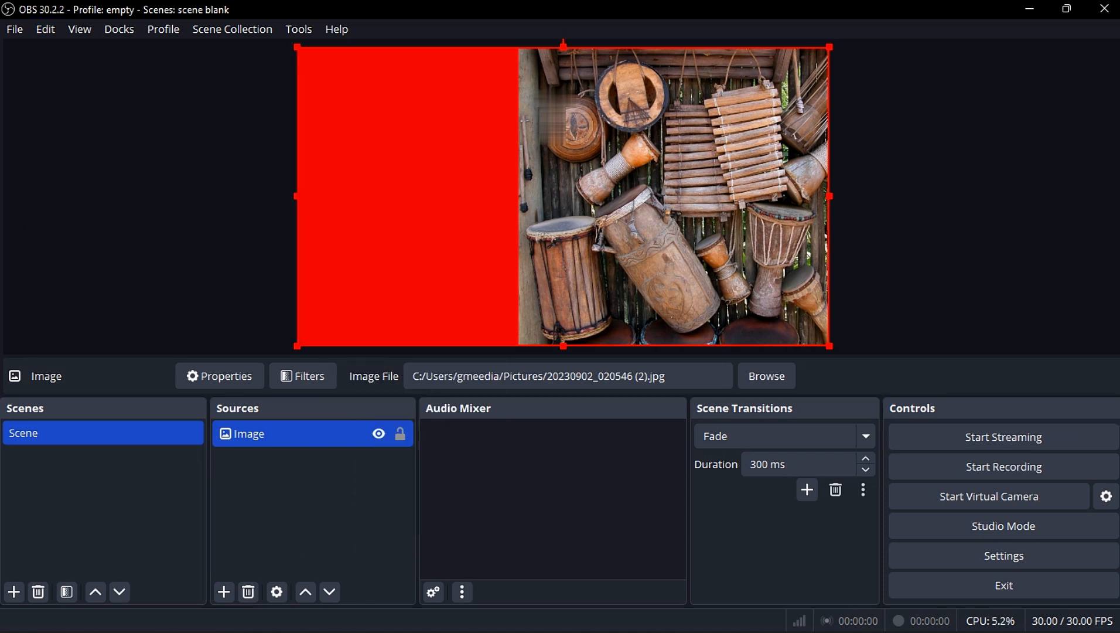
# Step: Shrink the Image source to about 683 px from the canvas's right edge and 154 px from its bottom, and center it on the screen
pyautogui.moveTo(829, 346); pyautogui.dragTo(563, 286)
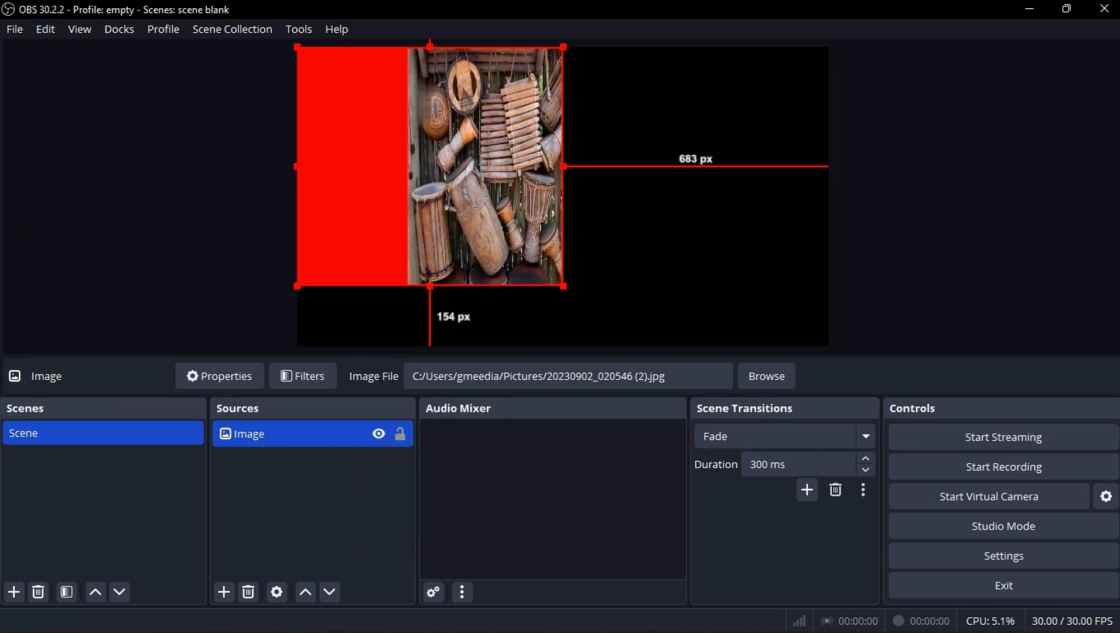
pyautogui.click(45, 29)
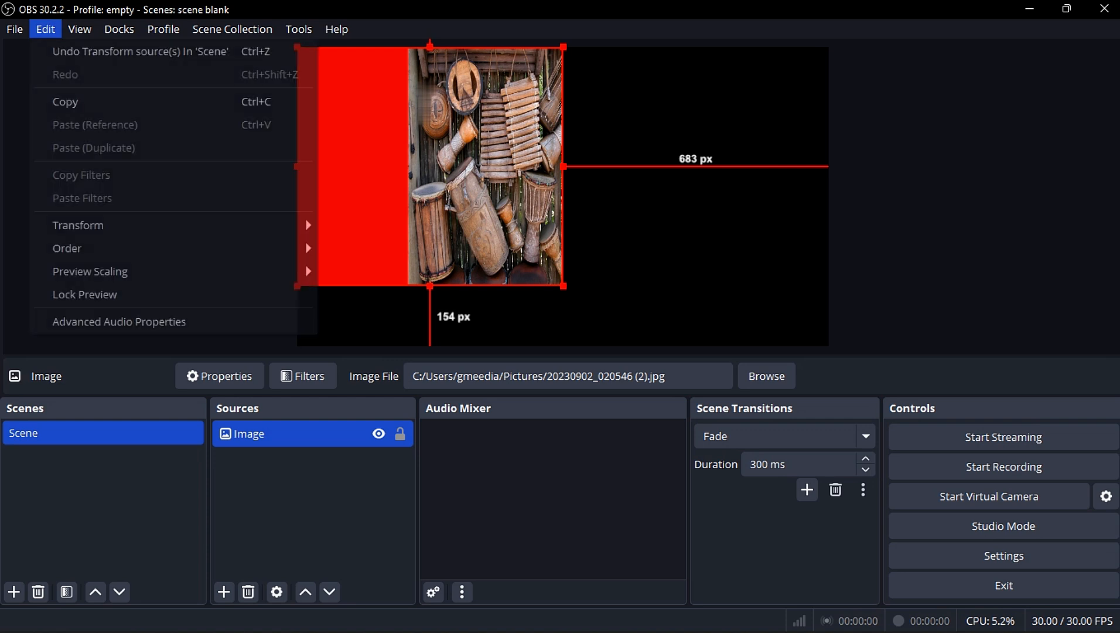
pyautogui.moveTo(78, 225)
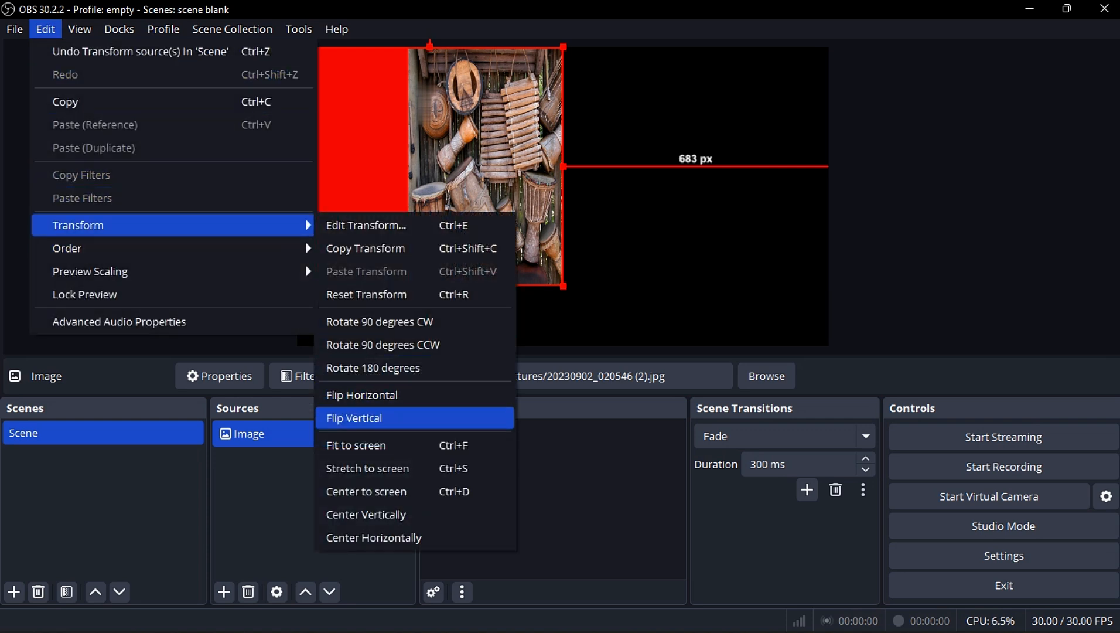
pyautogui.click(366, 491)
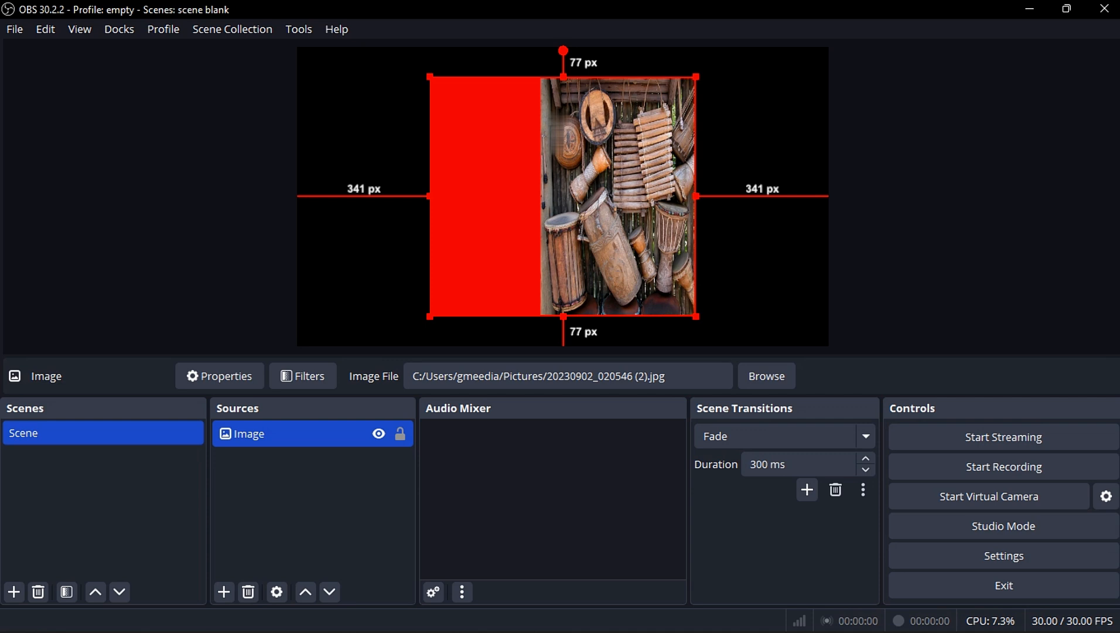
# Step: Center the Image source vertically on the canvas and nudge it slightly down and to the right in the preview
pyautogui.click(46, 29)
pyautogui.moveTo(78, 225)
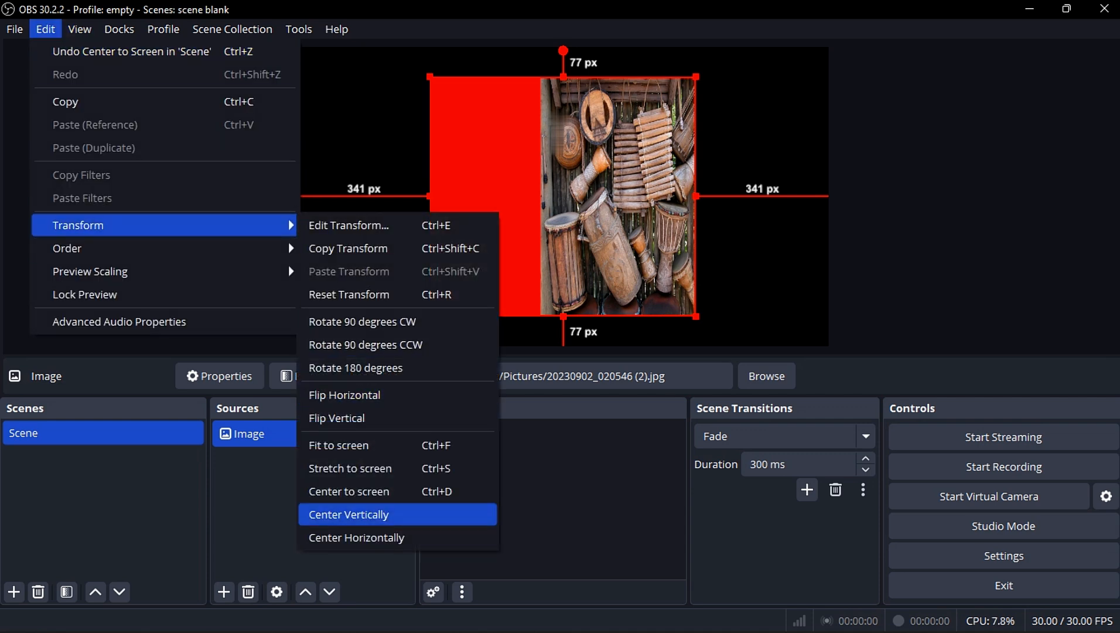
pyautogui.click(348, 514)
pyautogui.click(80, 29)
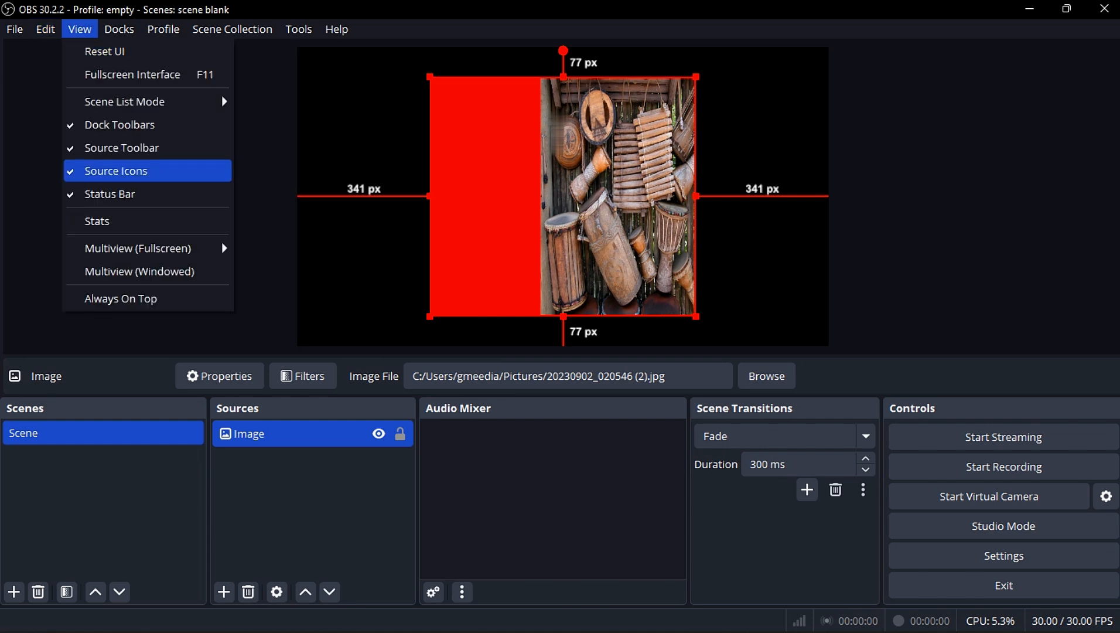
pyautogui.moveTo(46, 29)
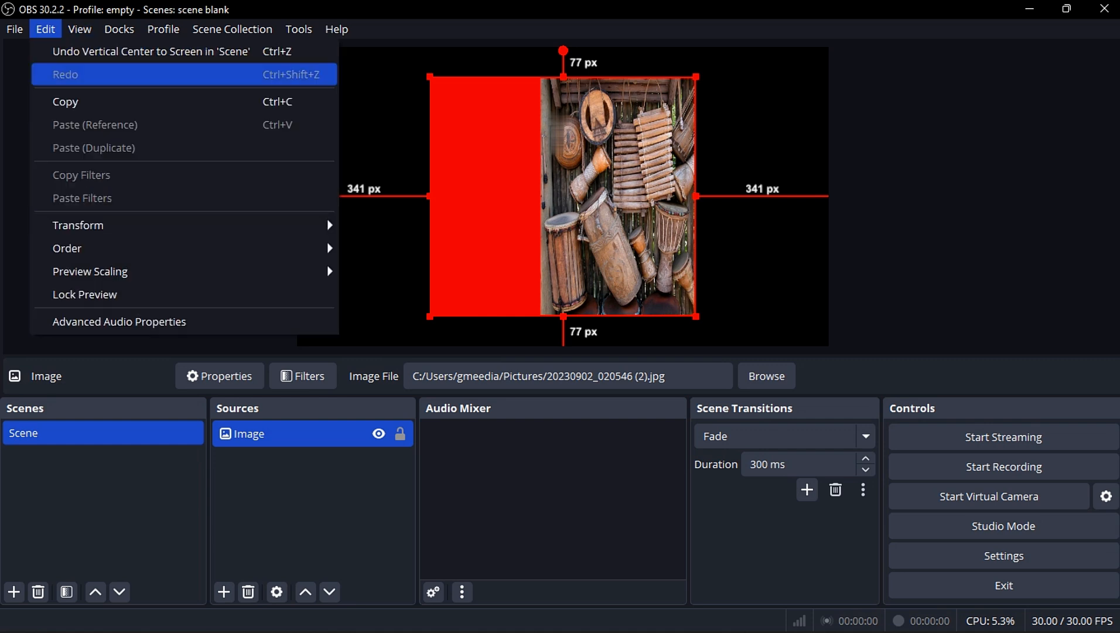
pyautogui.press('Escape')
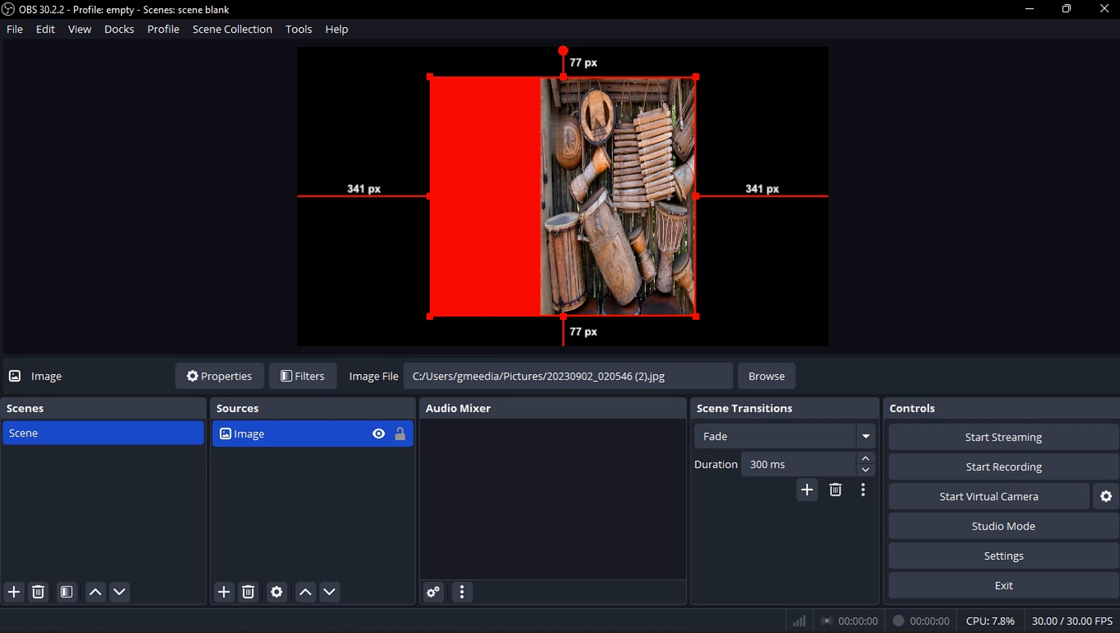
pyautogui.moveTo(563, 197)
pyautogui.mouseDown()
pyautogui.moveTo(570, 167)
pyautogui.moveTo(554, 186)
pyautogui.moveTo(576, 227)
pyautogui.moveTo(608, 211)
pyautogui.moveTo(567, 198)
pyautogui.mouseUp()
# Step: Move Image 2 one place down in the source order, and hide and show the Image source again
pyautogui.click(45, 29)
pyautogui.moveTo(172, 248)
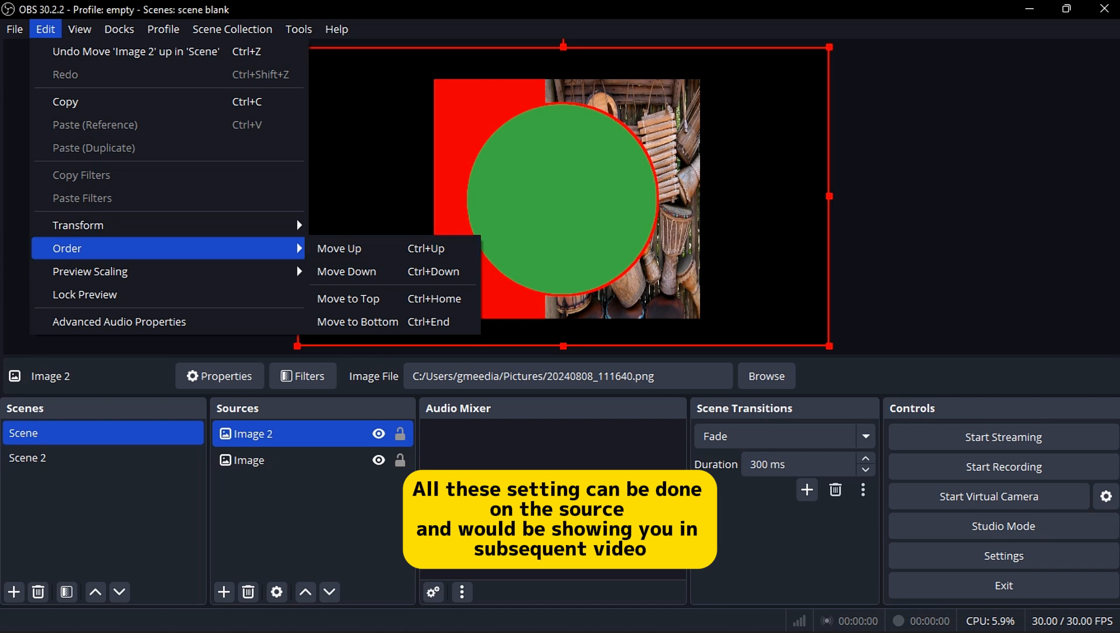
pyautogui.moveTo(168, 248)
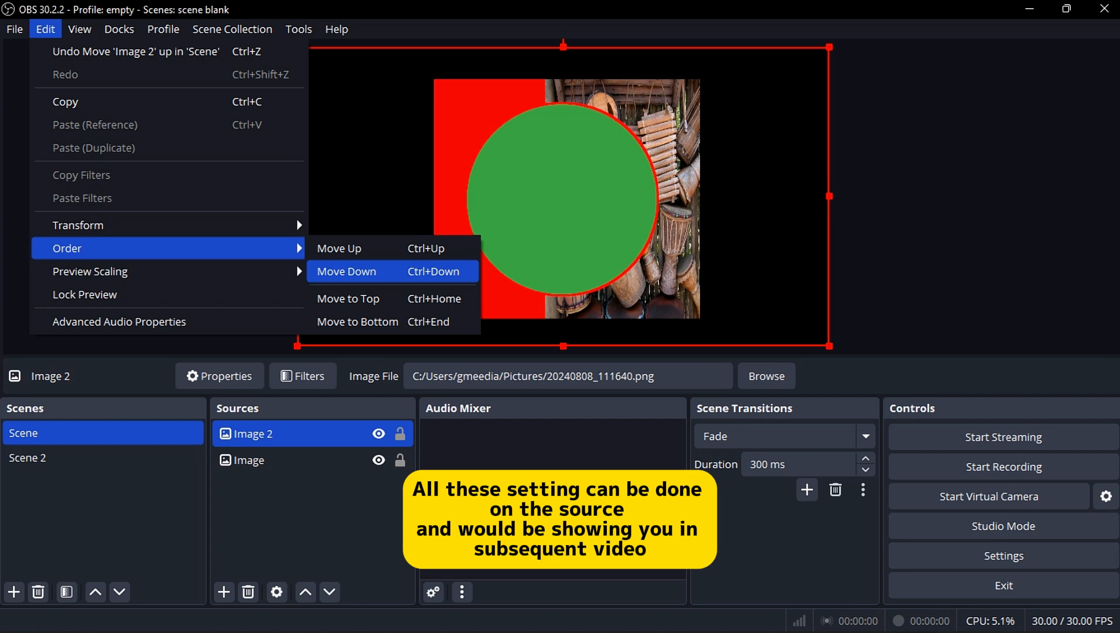
pyautogui.click(375, 271)
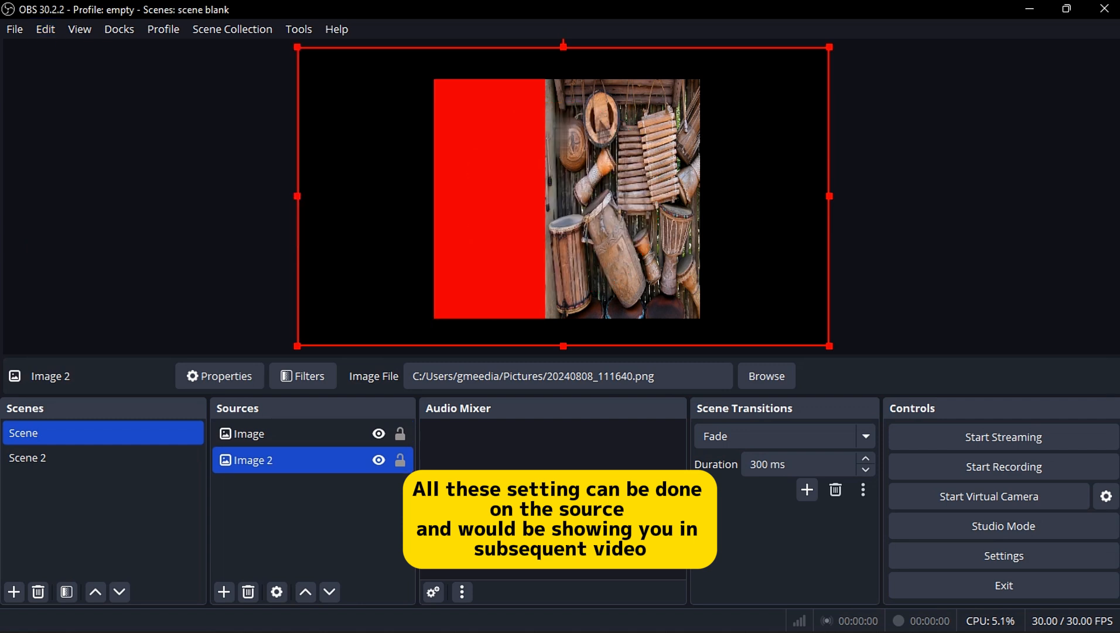
pyautogui.click(378, 433)
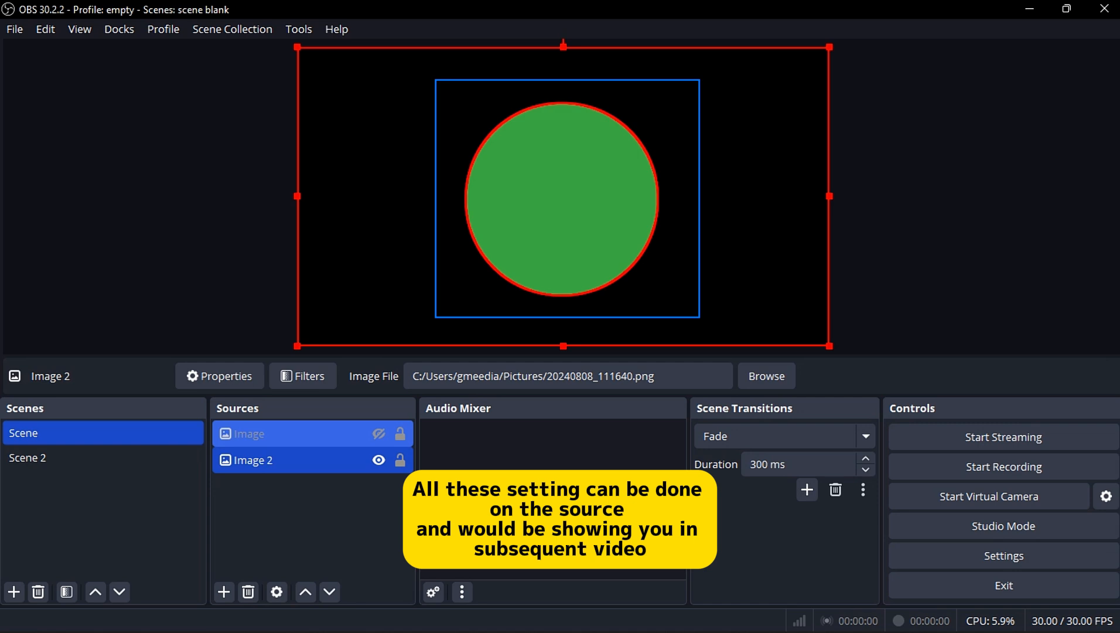
pyautogui.click(378, 433)
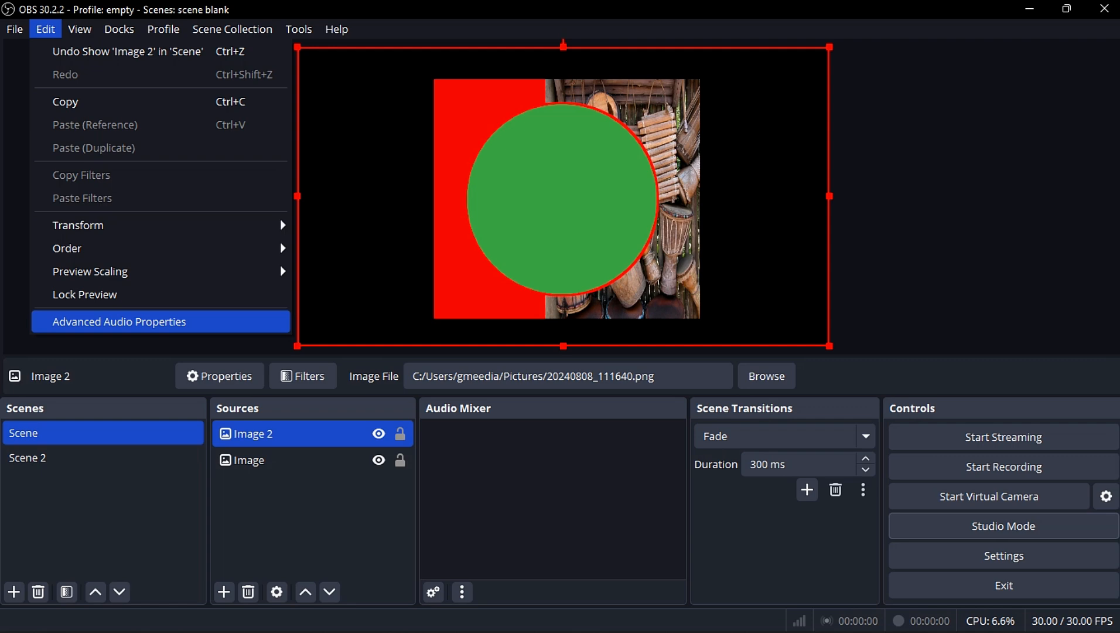
# Step: Examine the Advanced Audio Properties and close them, and look over the interface display options
pyautogui.click(117, 321)
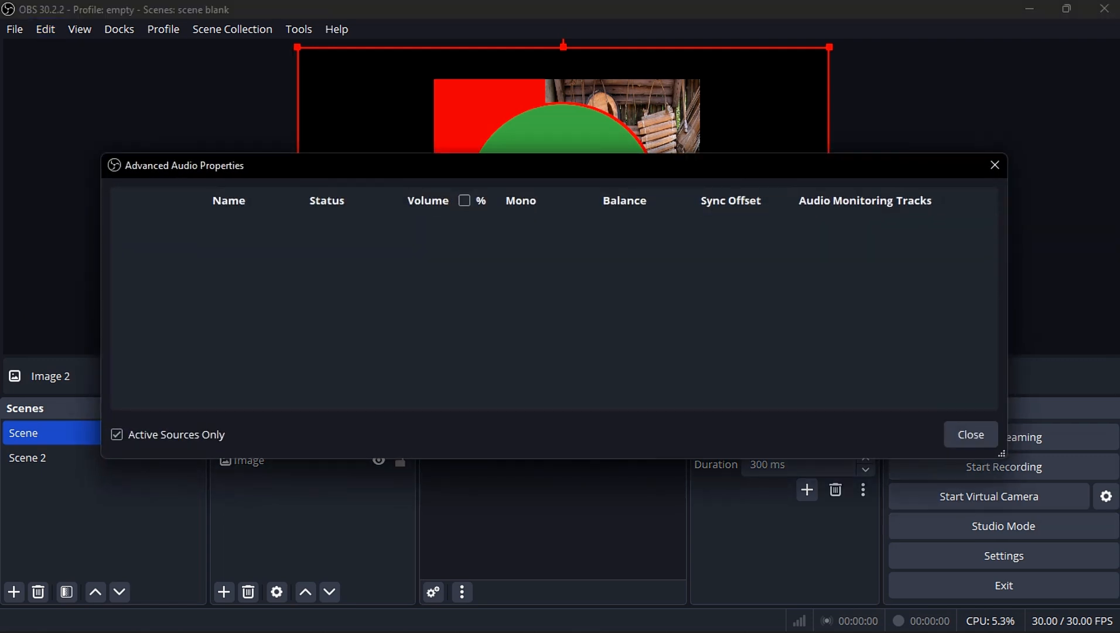
pyautogui.click(995, 165)
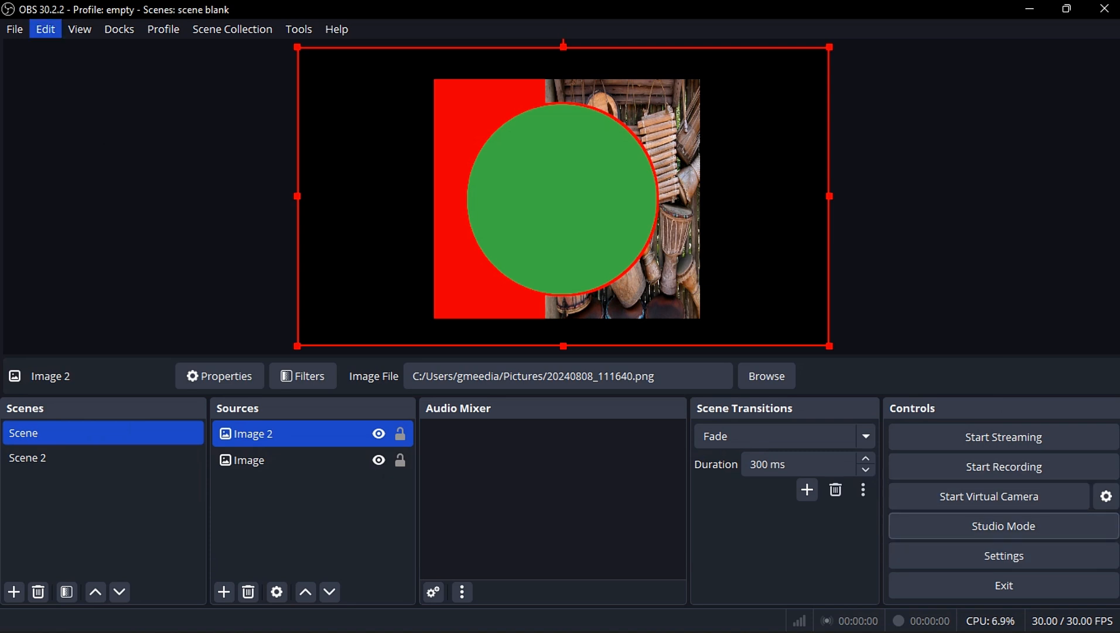
pyautogui.click(80, 29)
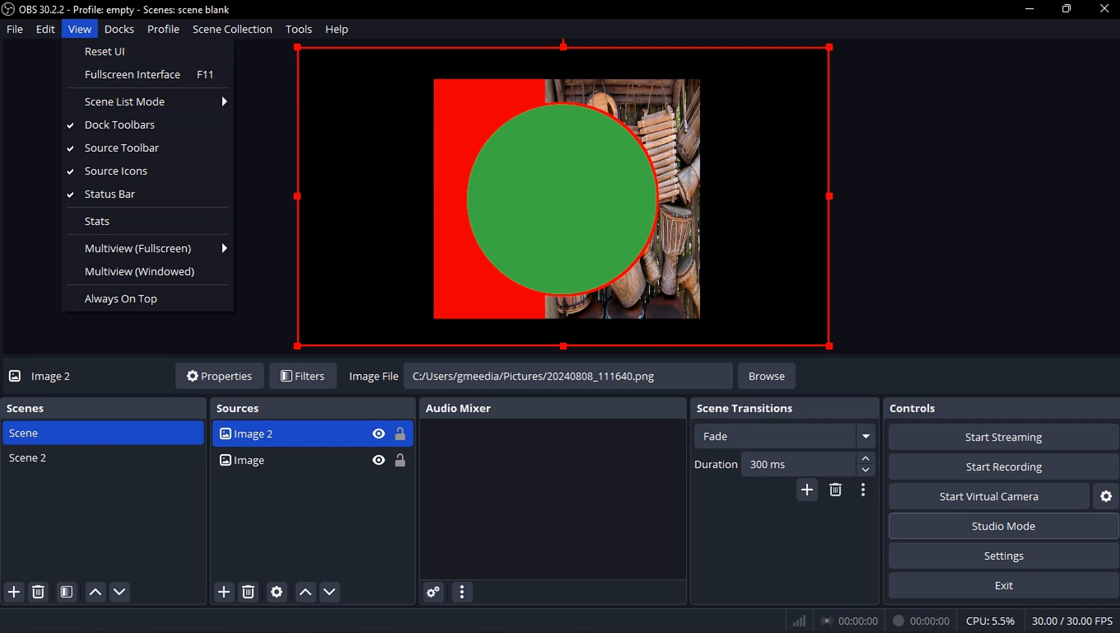
pyautogui.press('Escape')
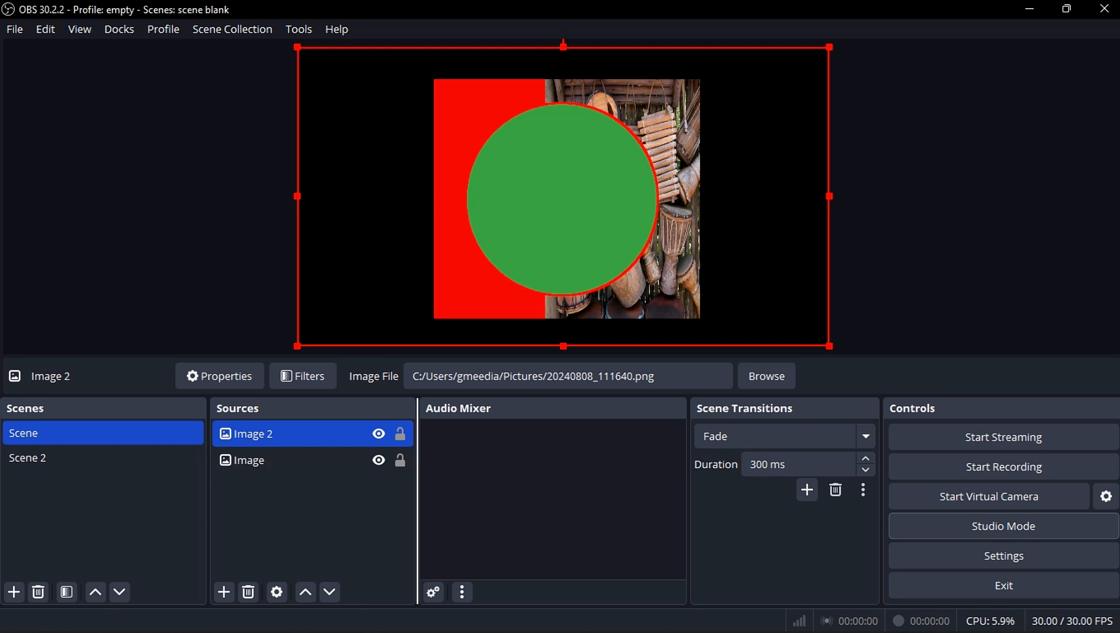
# Step: Widen the Sources dock toward the Audio Mixer, and widen the Scenes dock at the expense of Sources
pyautogui.moveTo(418, 498); pyautogui.dragTo(633, 498)
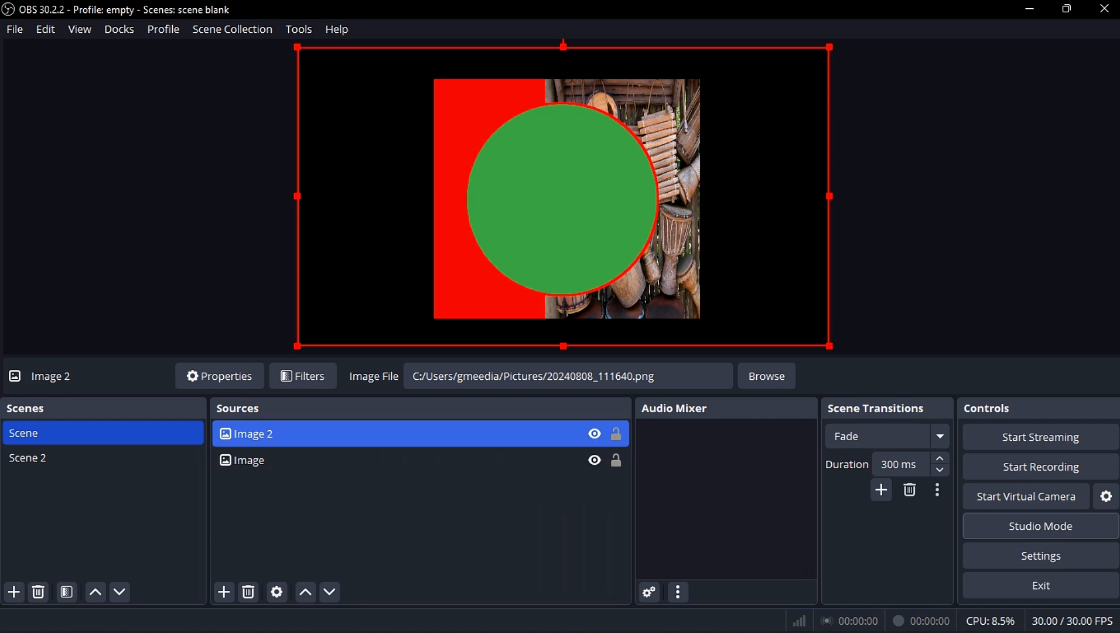
pyautogui.keyDown('ctrl'); pyautogui.click(293, 459); pyautogui.keyUp('ctrl')
pyautogui.keyDown('ctrl'); pyautogui.click(293, 460); pyautogui.keyUp('ctrl')
pyautogui.moveTo(209, 498); pyautogui.dragTo(504, 498)
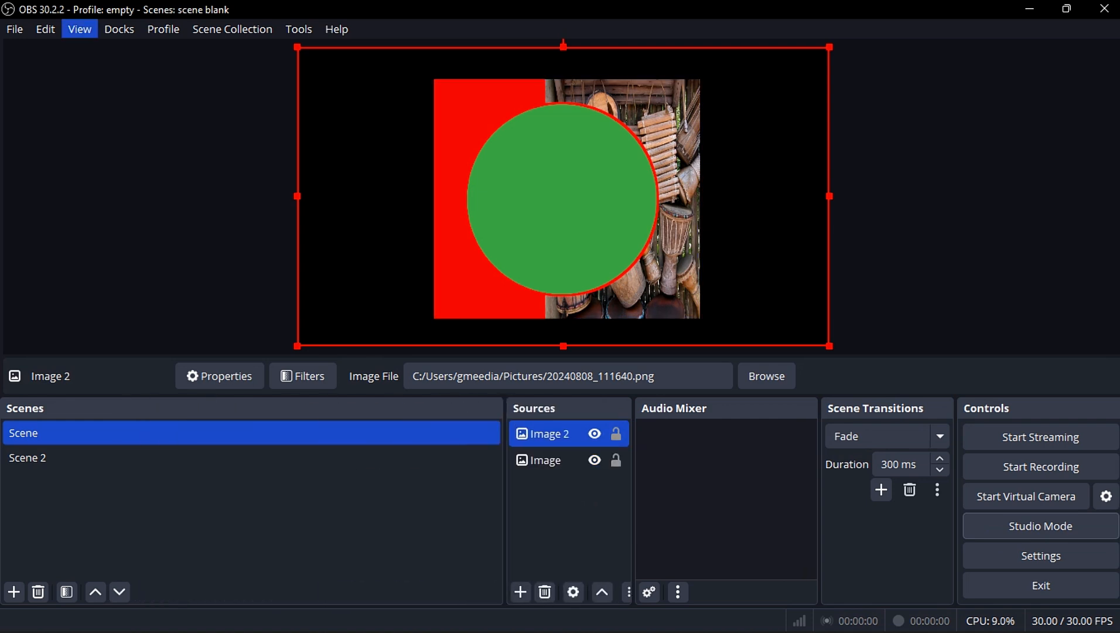
# Step: Reset the user interface layout to its default dock arrangement and confirm the reset
pyautogui.click(80, 29)
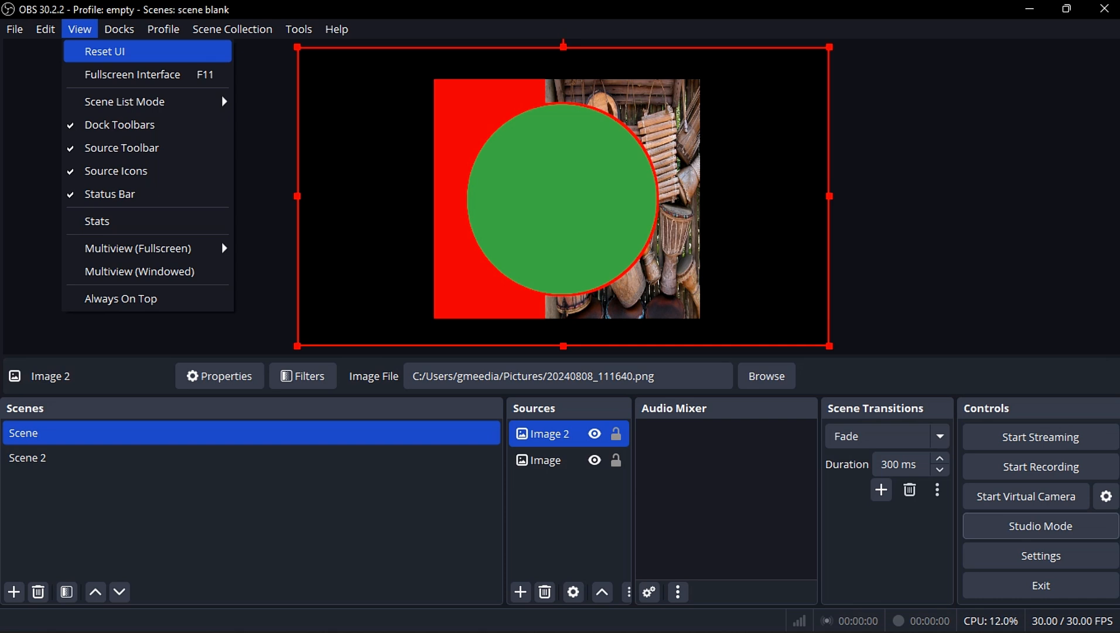
pyautogui.click(146, 51)
pyautogui.click(678, 355)
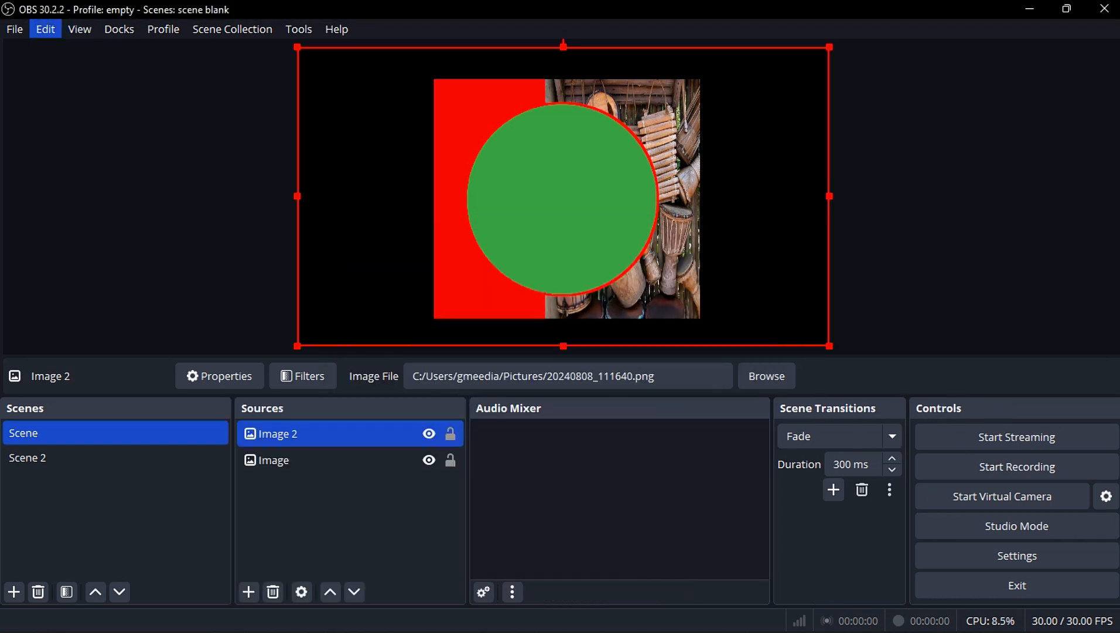
# Step: Switch the scene list mode to Grid and back to List
pyautogui.click(80, 29)
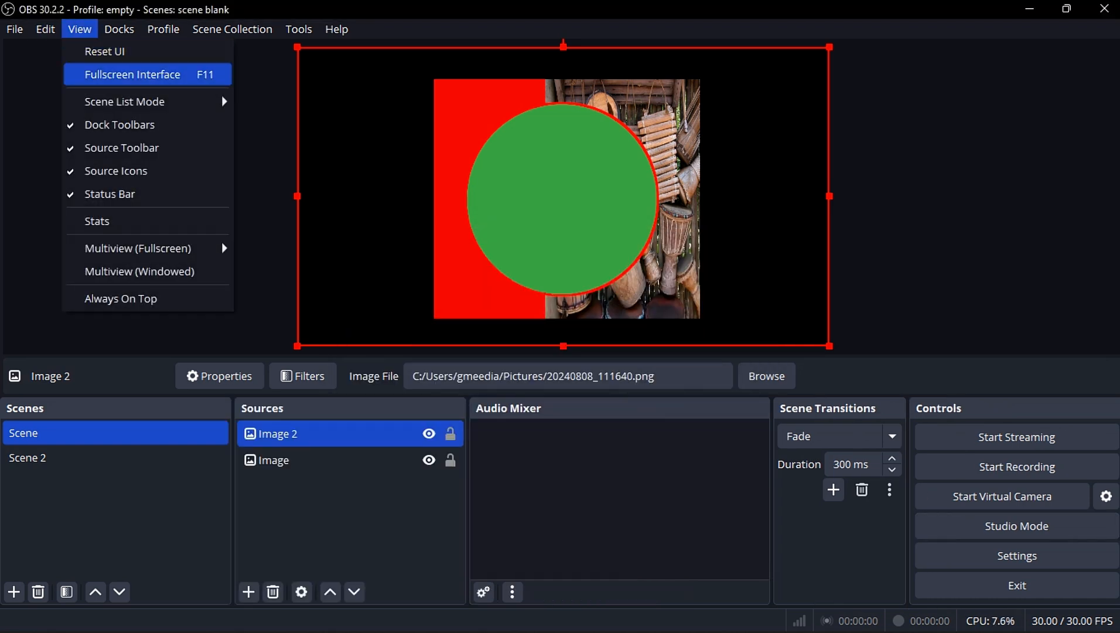
pyautogui.moveTo(146, 101)
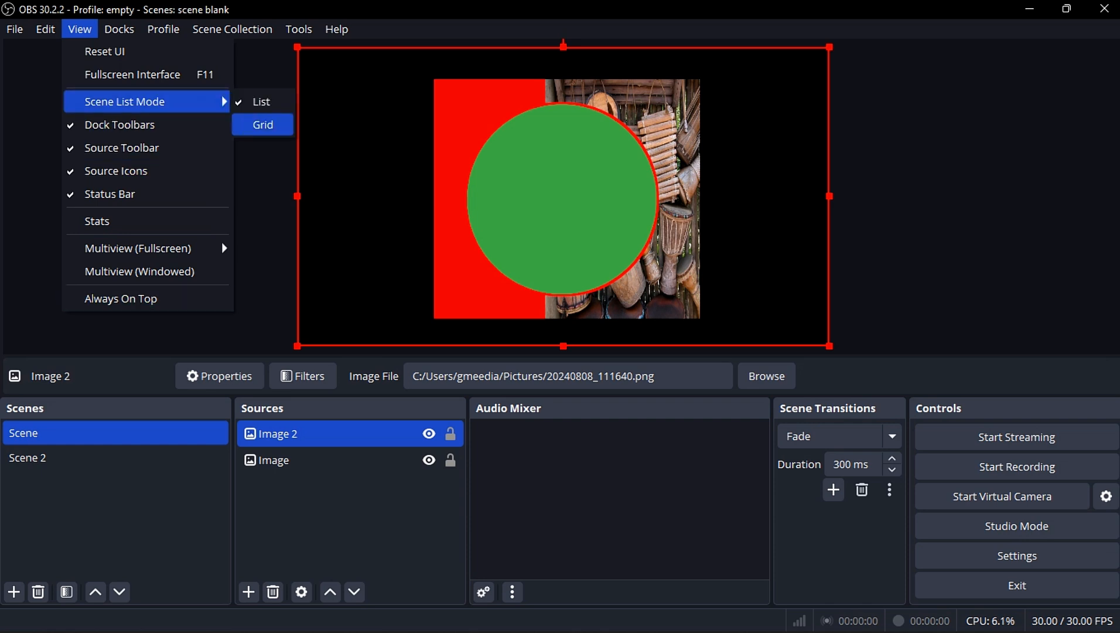
pyautogui.click(263, 124)
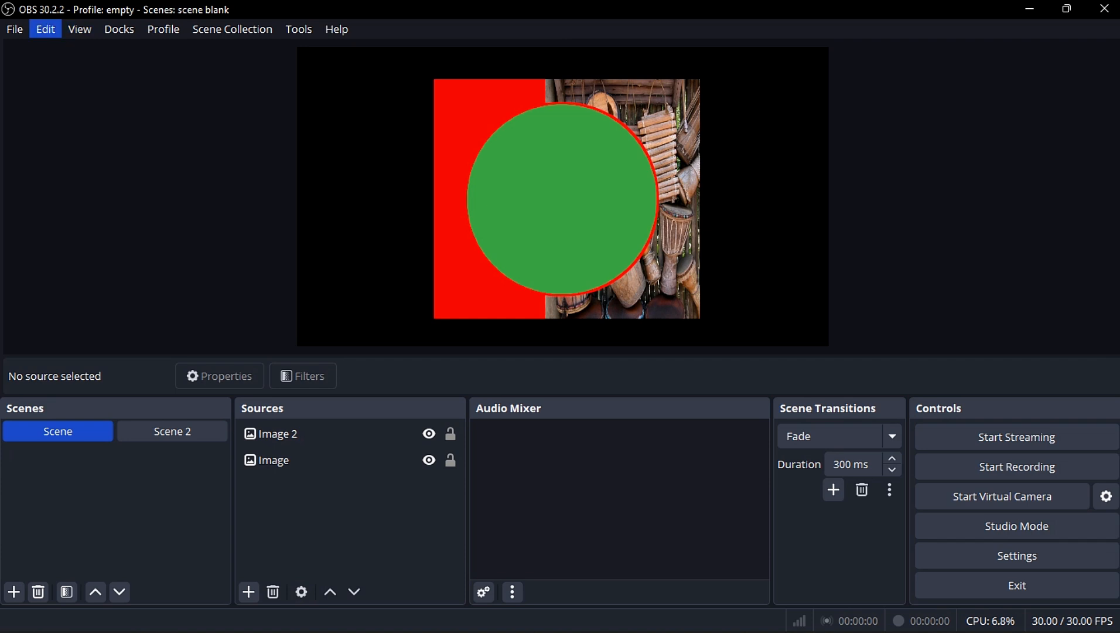
pyautogui.click(80, 29)
pyautogui.click(261, 101)
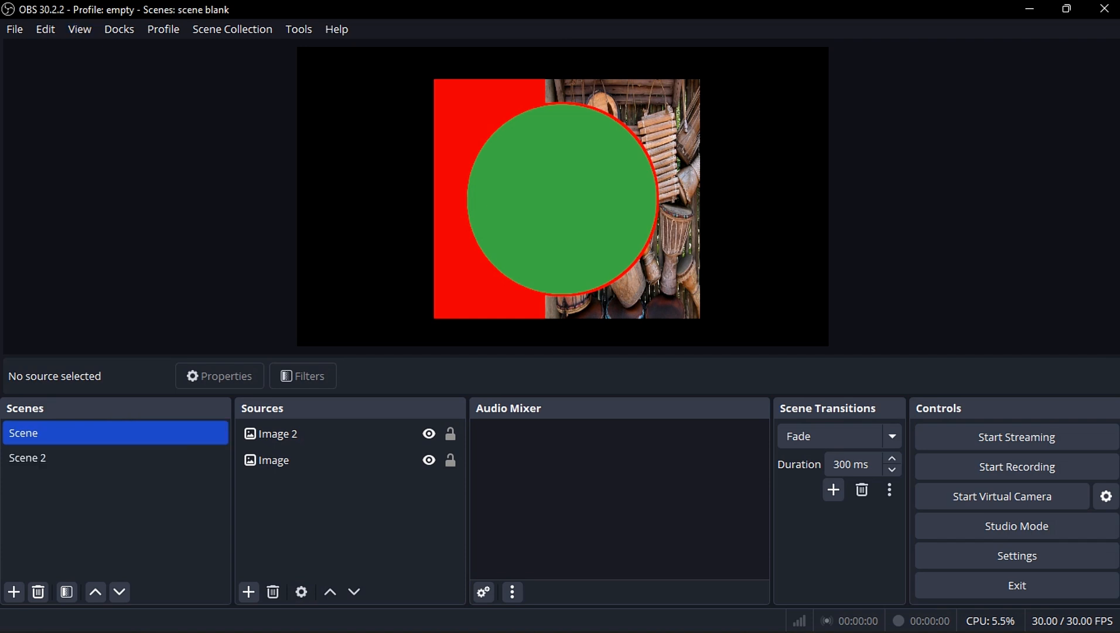
# Step: Turn the dock toolbars off and back on
pyautogui.click(79, 29)
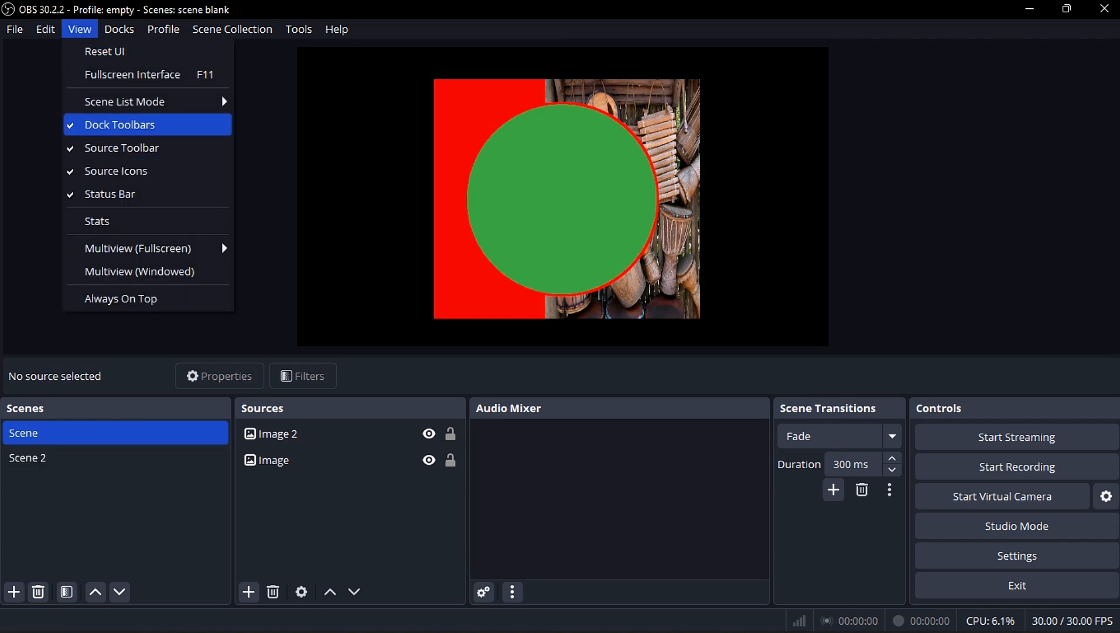
pyautogui.click(146, 125)
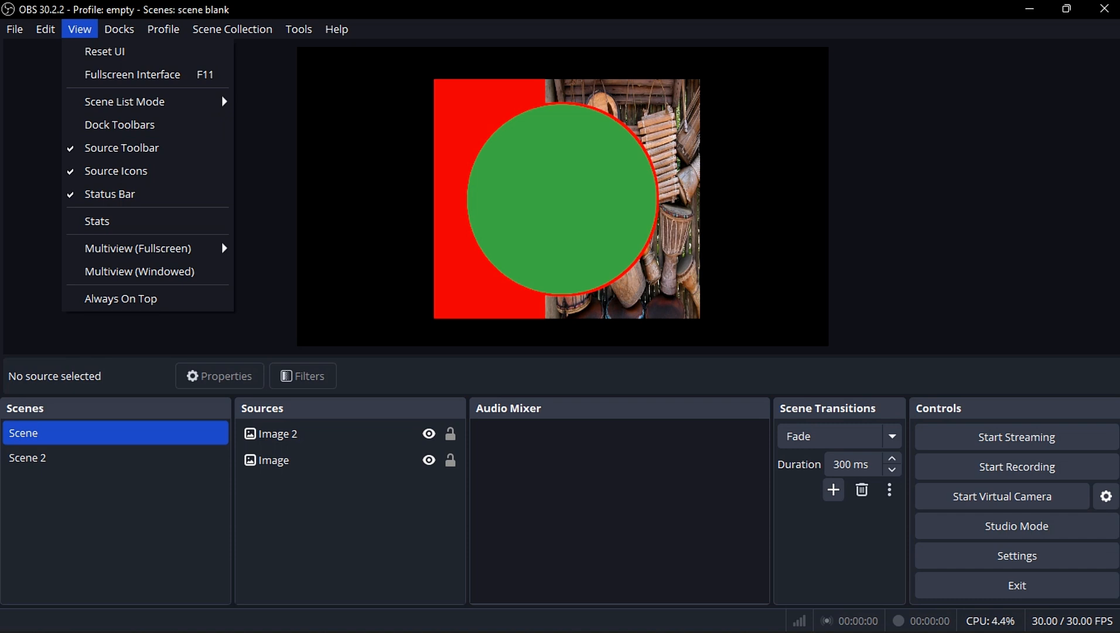
pyautogui.click(120, 124)
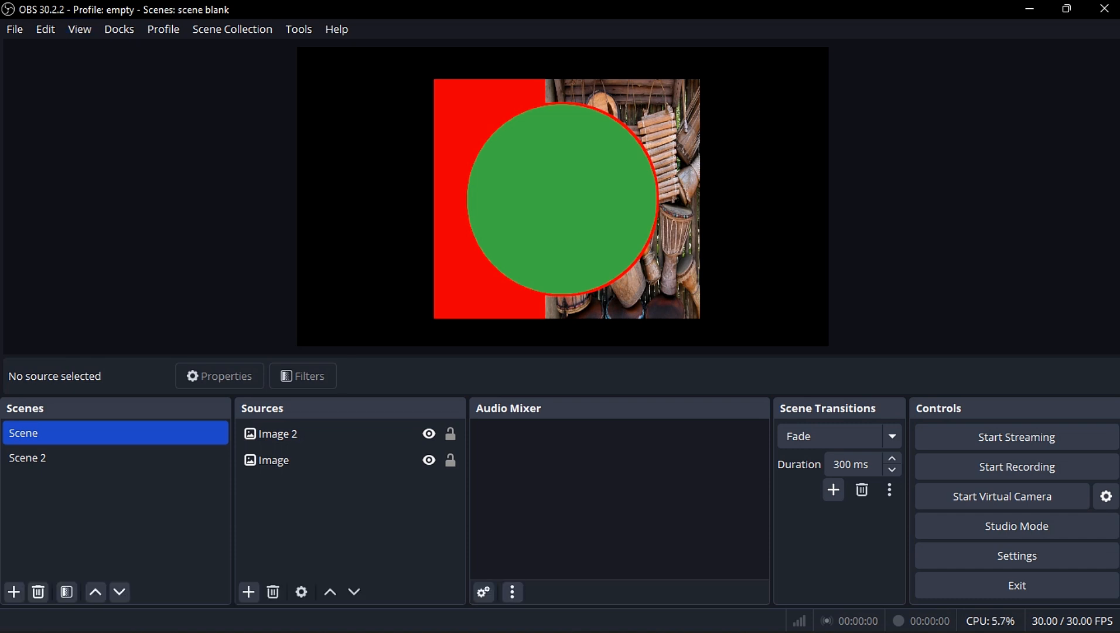
# Step: View the Audio Mixer's extra options, and hide and restore the dock toolbars once more
pyautogui.click(512, 592)
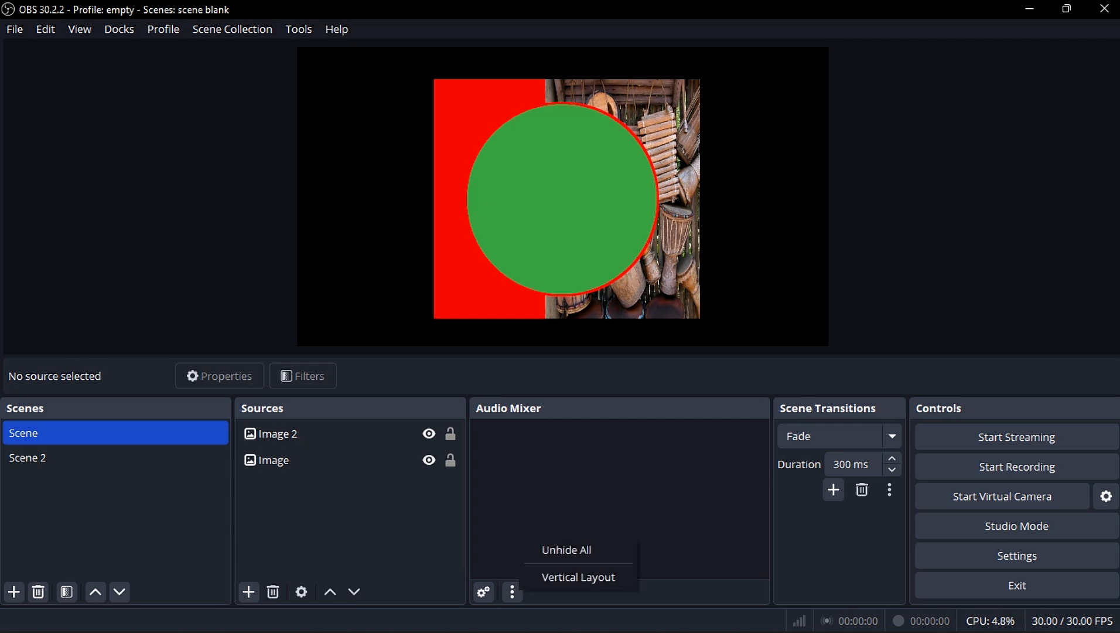
pyautogui.click(80, 30)
pyautogui.press('Return')
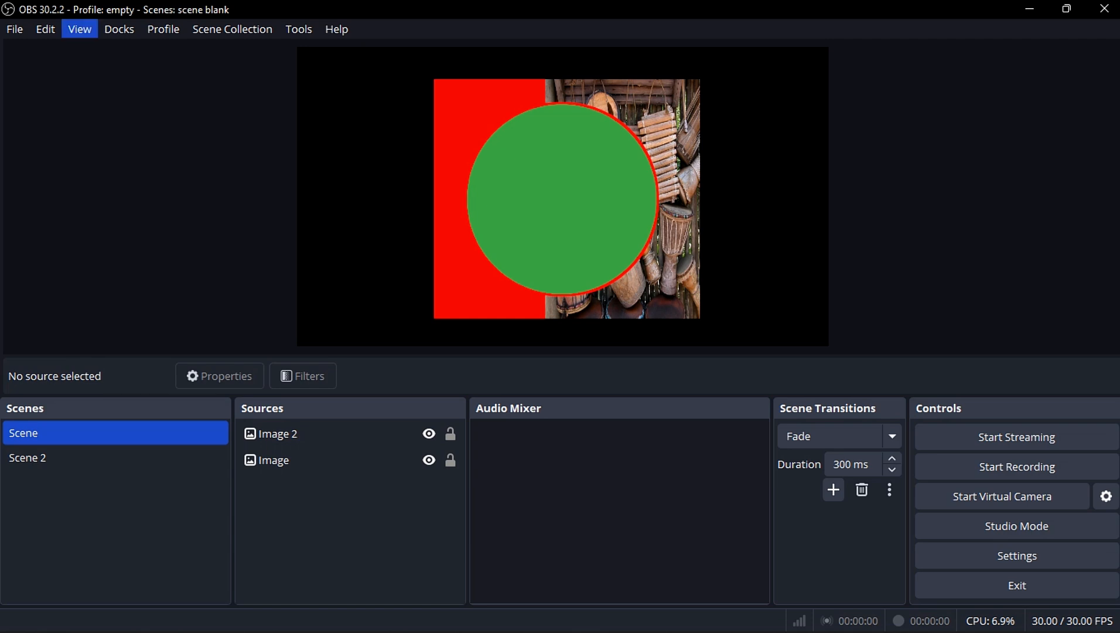
pyautogui.press('Down')
pyautogui.press('Down')
pyautogui.press('Down')
pyautogui.press('Down')
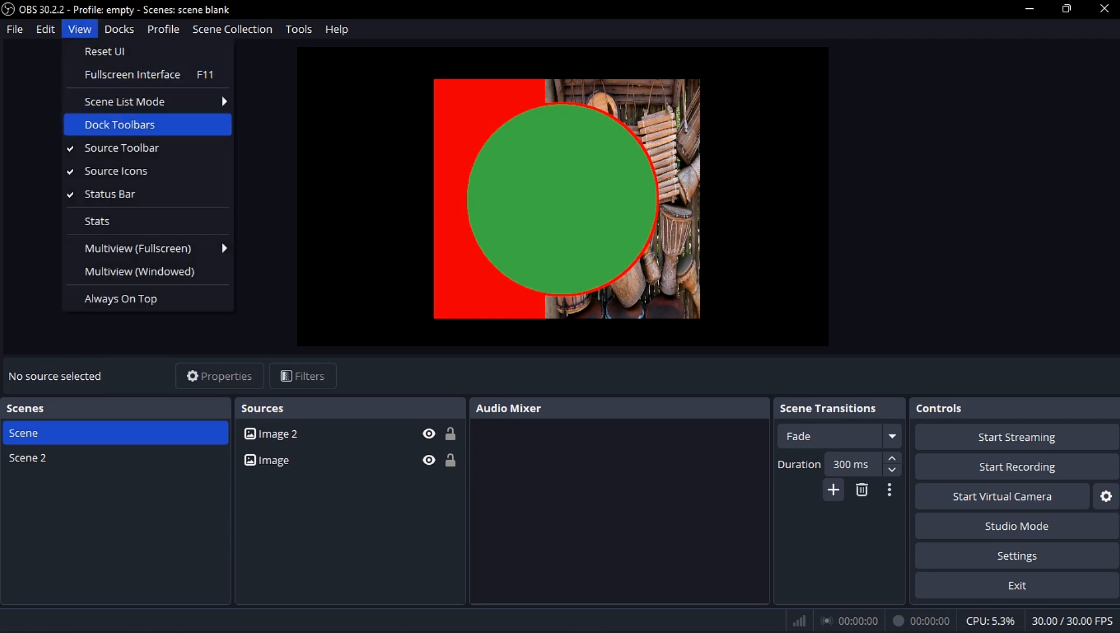
pyautogui.click(120, 125)
# Step: Hide the source toolbar below the preview
pyautogui.click(119, 29)
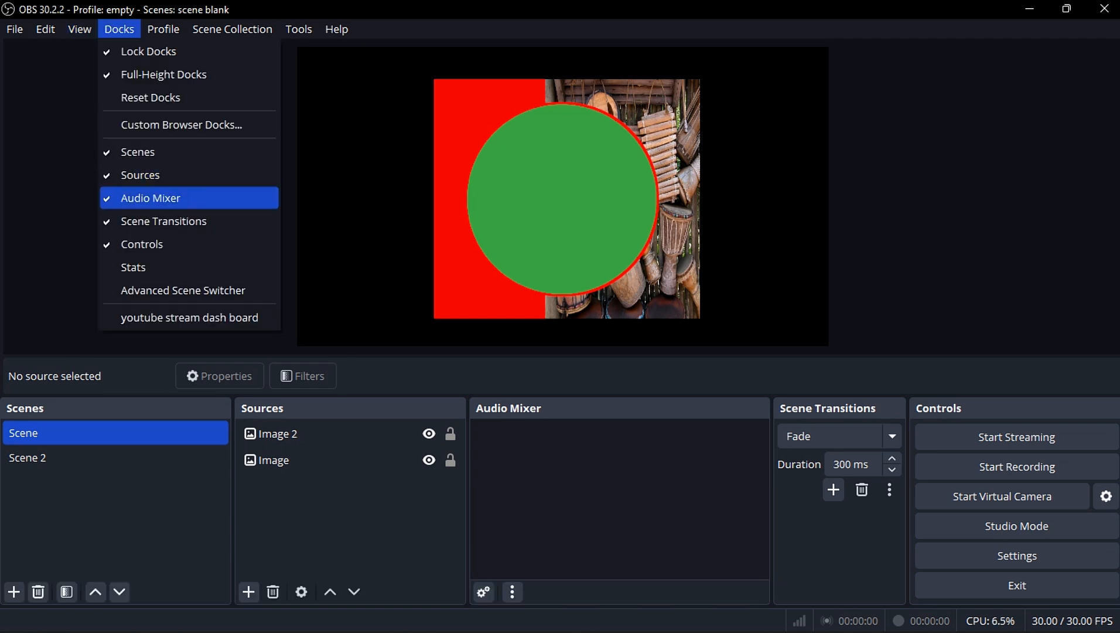
pyautogui.moveTo(79, 30)
pyautogui.press('Down')
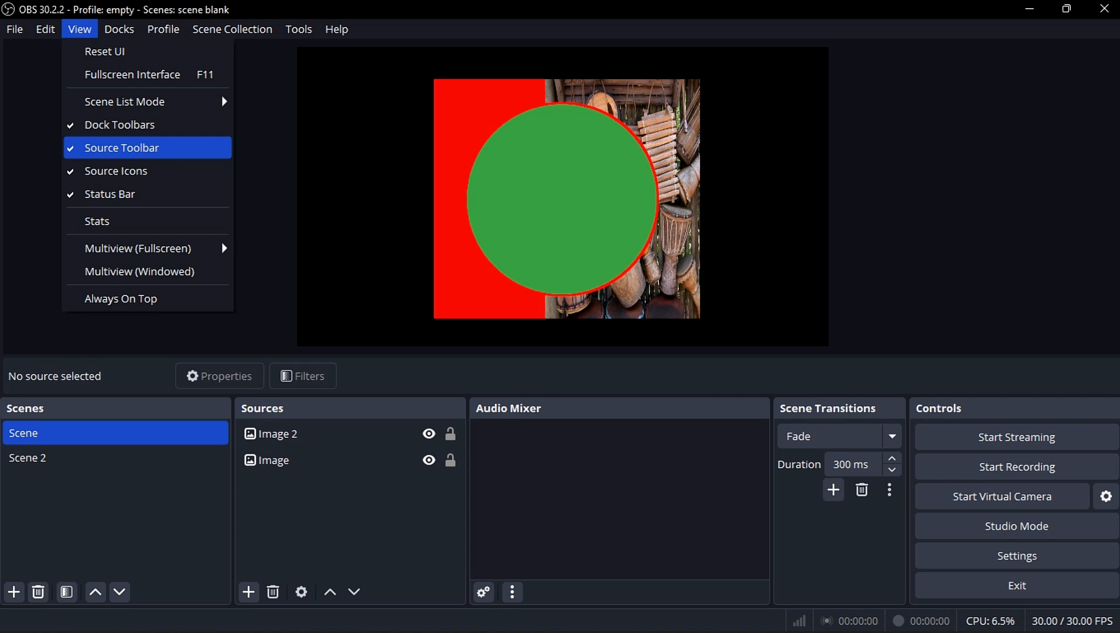
pyautogui.press('Return')
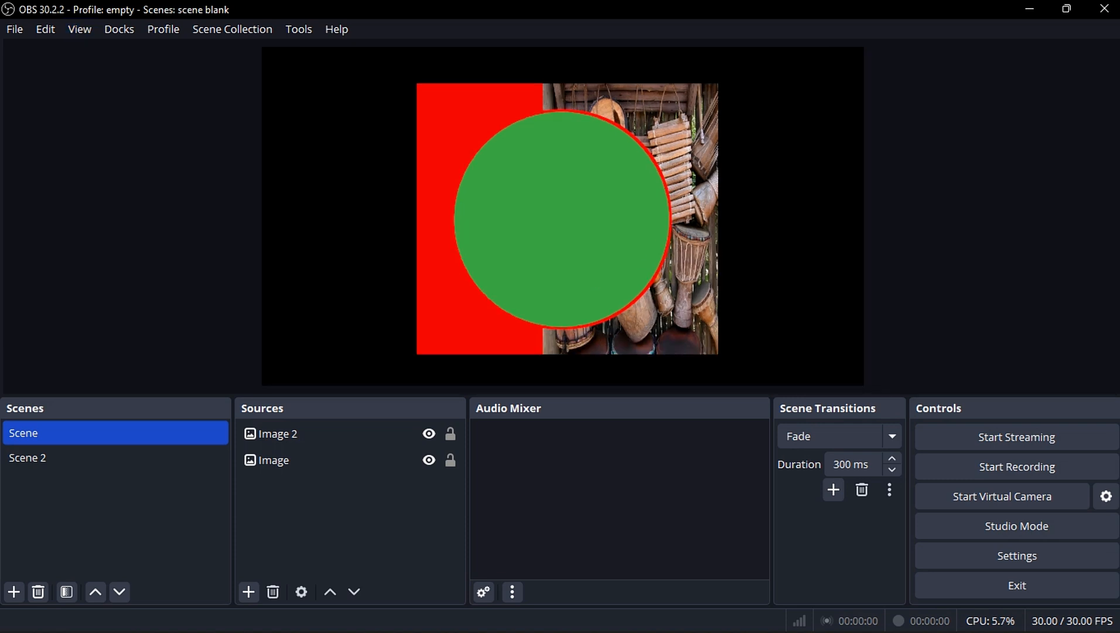
# Step: Show the source toolbar below the preview again
pyautogui.hotkey('alt', 'v')
pyautogui.press('Up')
pyautogui.press('Up')
pyautogui.press('Up')
pyautogui.press('Up')
pyautogui.press('Up')
pyautogui.press('Up')
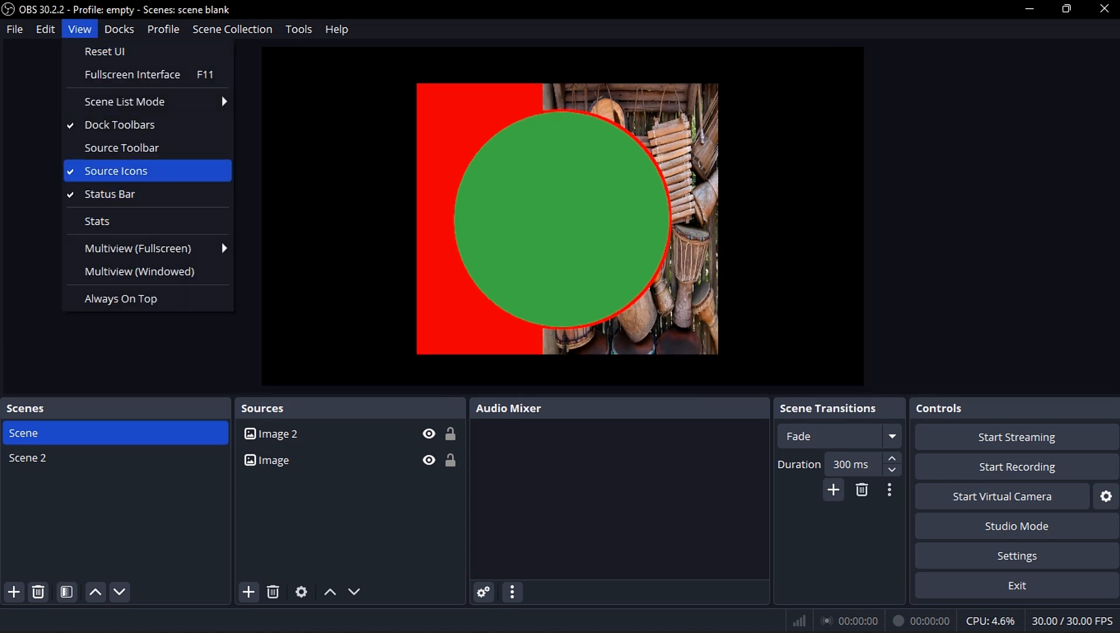
pyautogui.press('Up')
pyautogui.press('Return')
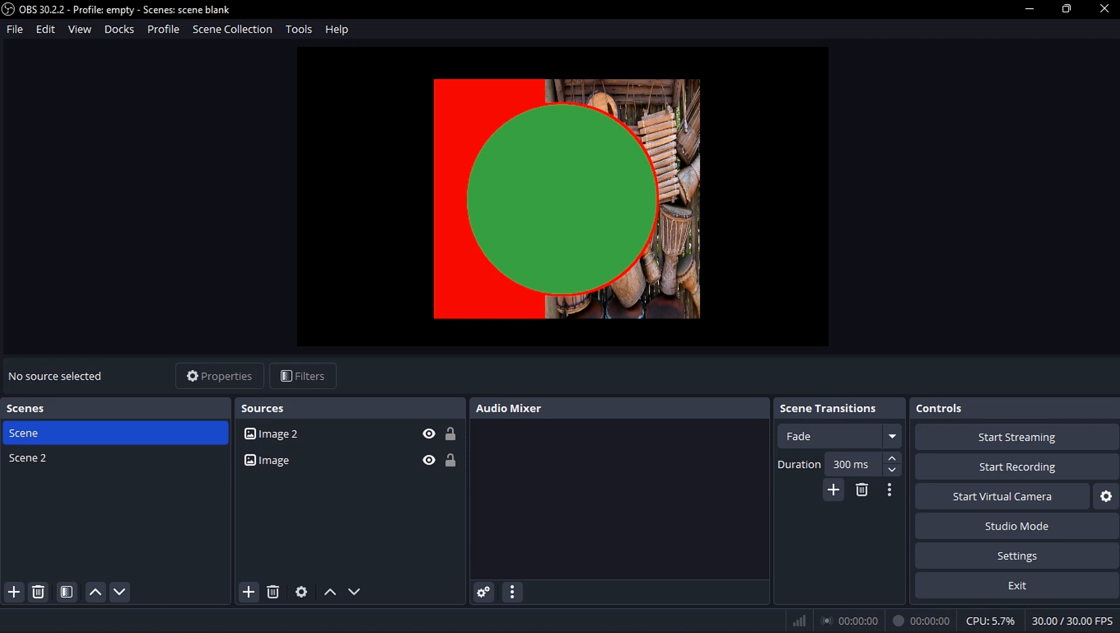
# Step: Turn the source icons in the Sources list off and back on, twice
pyautogui.click(80, 29)
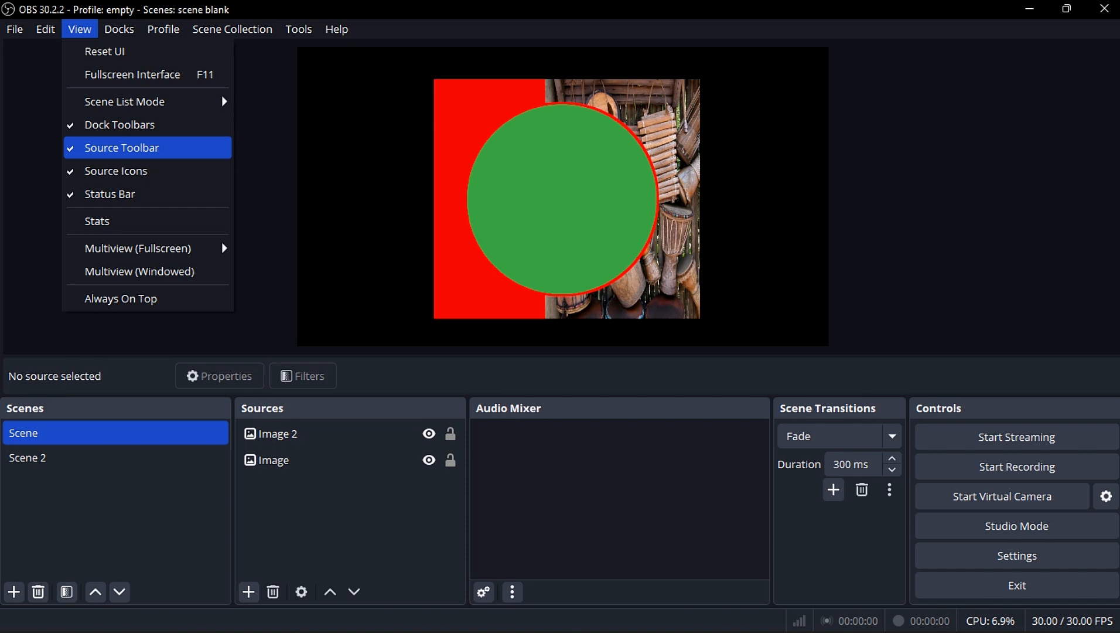
pyautogui.click(116, 171)
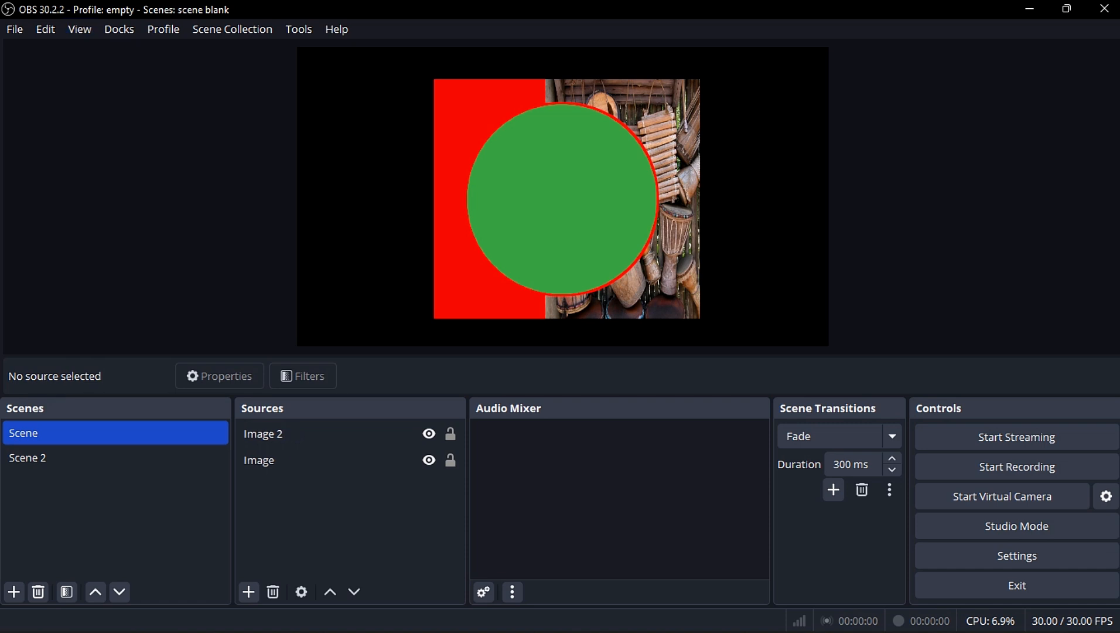
pyautogui.click(80, 30)
pyautogui.click(116, 170)
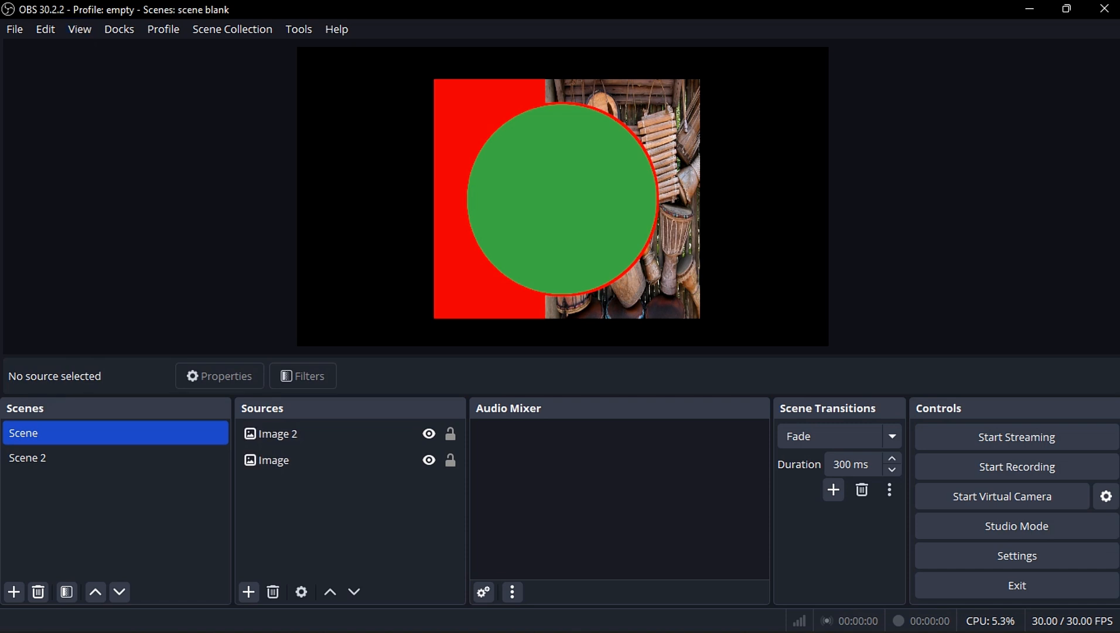
pyautogui.click(80, 29)
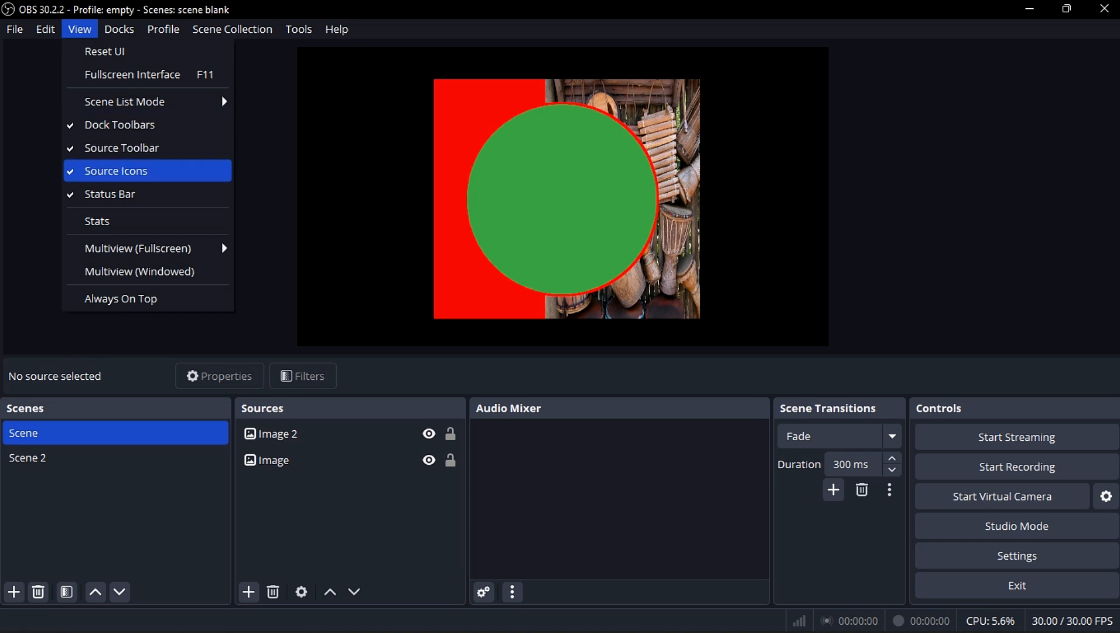
pyautogui.click(116, 170)
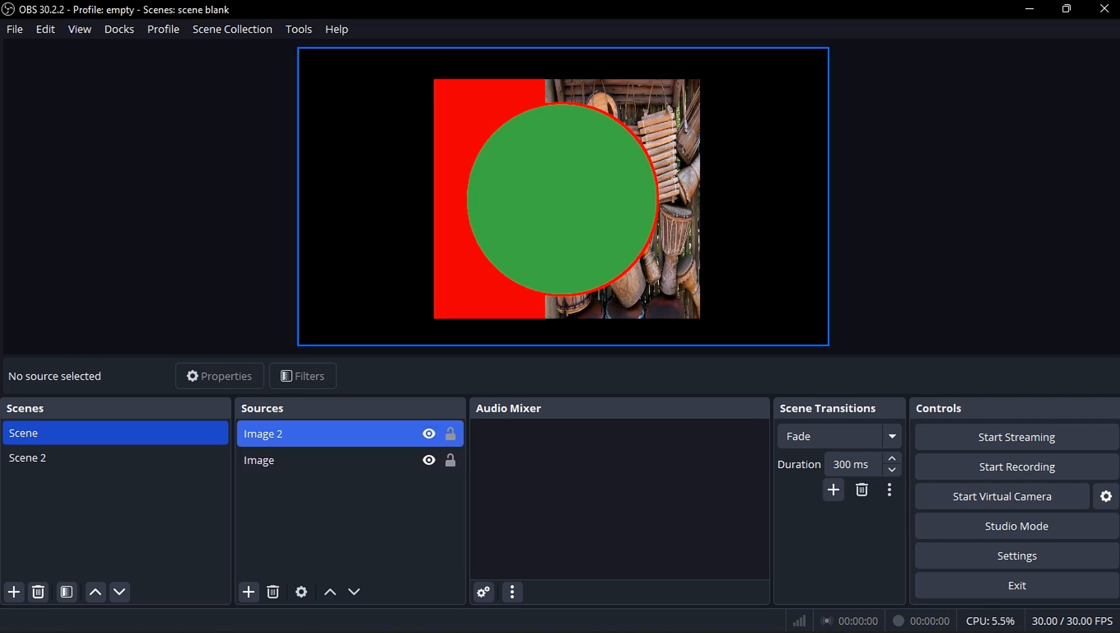
pyautogui.click(80, 29)
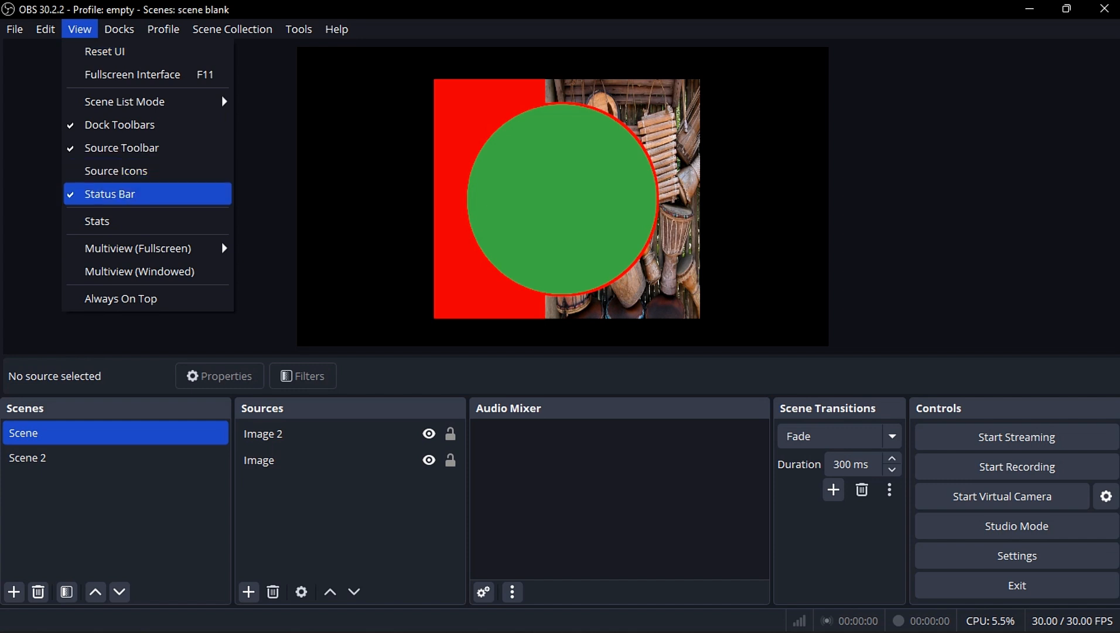
pyautogui.click(116, 170)
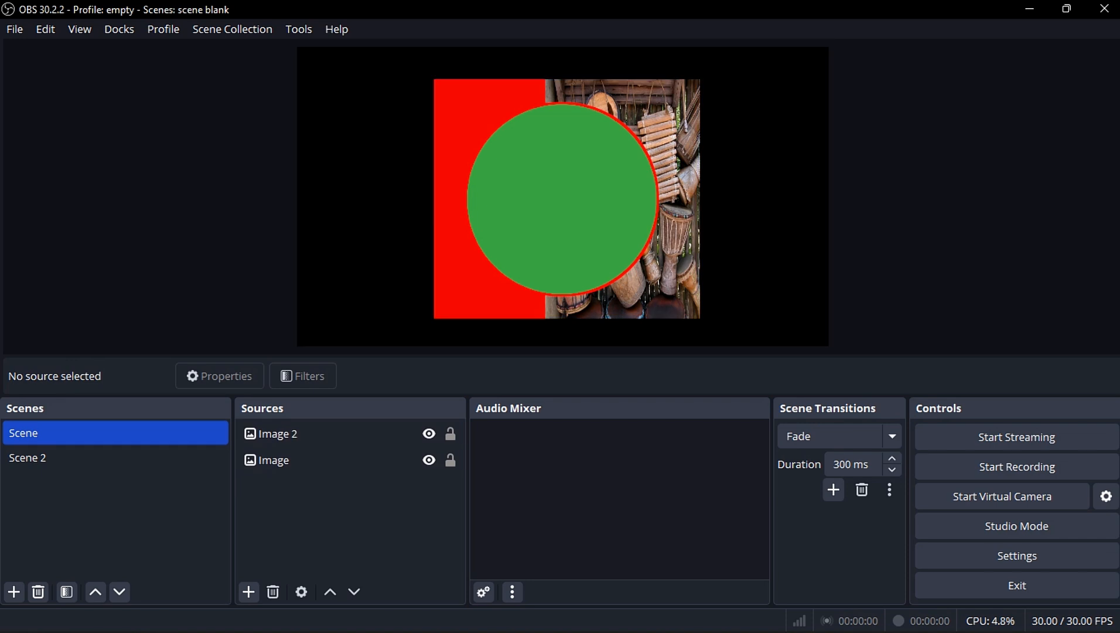
# Step: Hide the status bar at the bottom of the interface and restore it
pyautogui.click(79, 29)
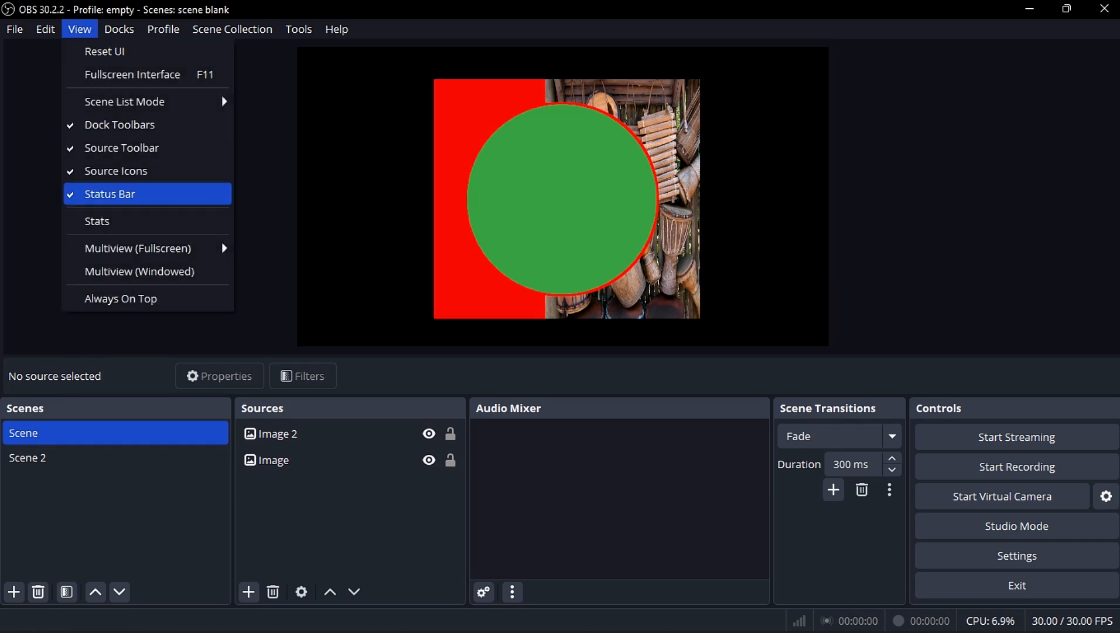
pyautogui.click(109, 194)
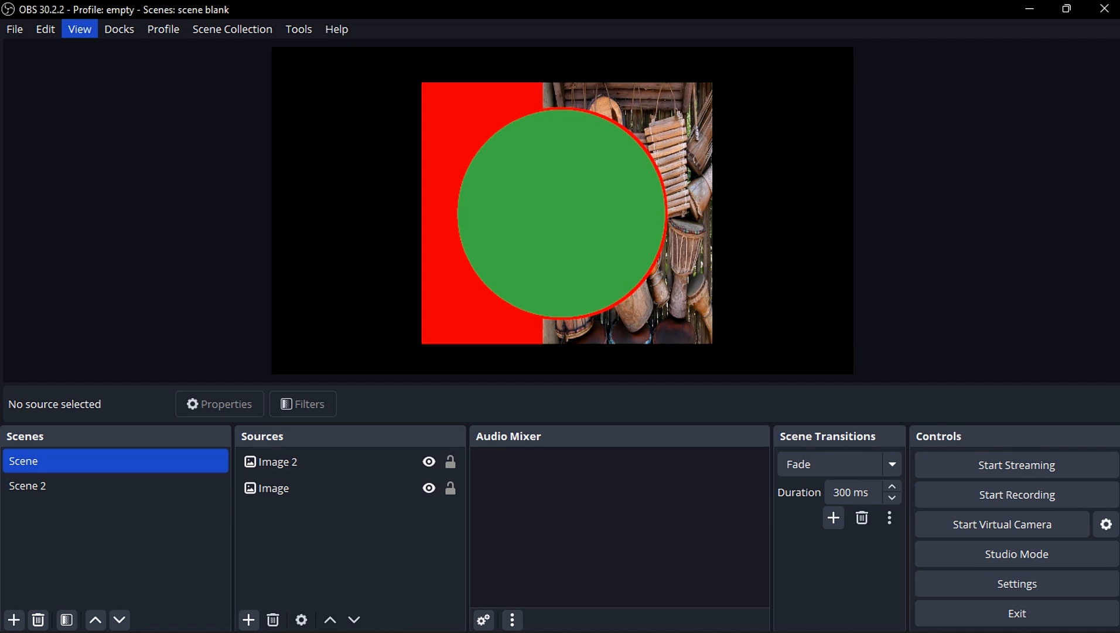
pyautogui.click(79, 29)
pyautogui.click(110, 194)
pyautogui.click(80, 29)
pyautogui.click(108, 194)
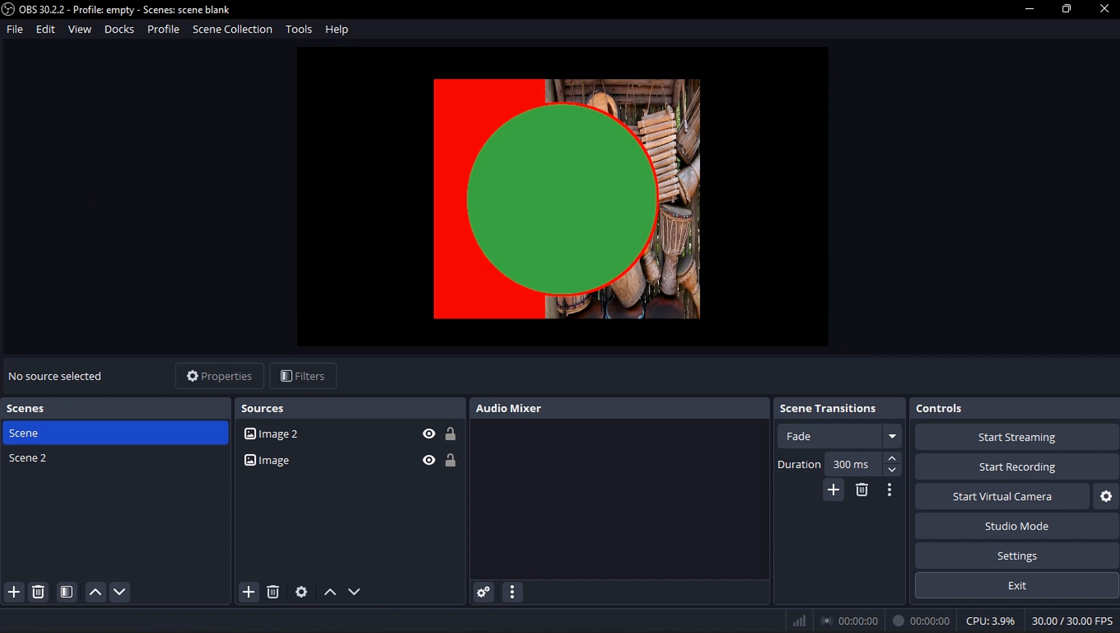
# Step: View the Stats window with its performance and output figures, minimize it, and try to bring it up again
pyautogui.click(80, 30)
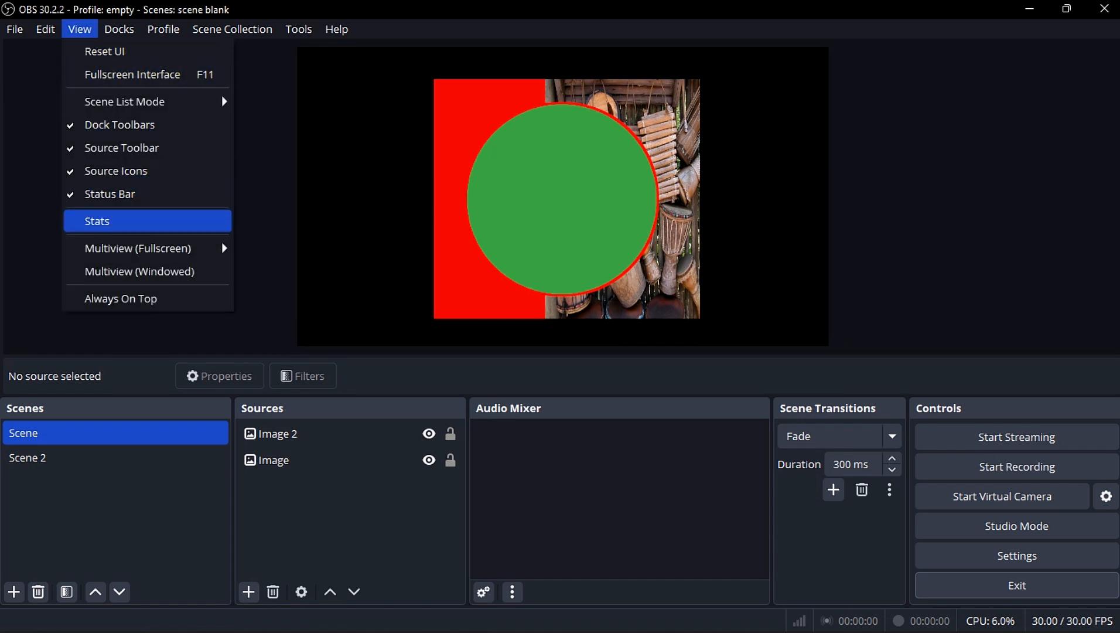
pyautogui.click(97, 221)
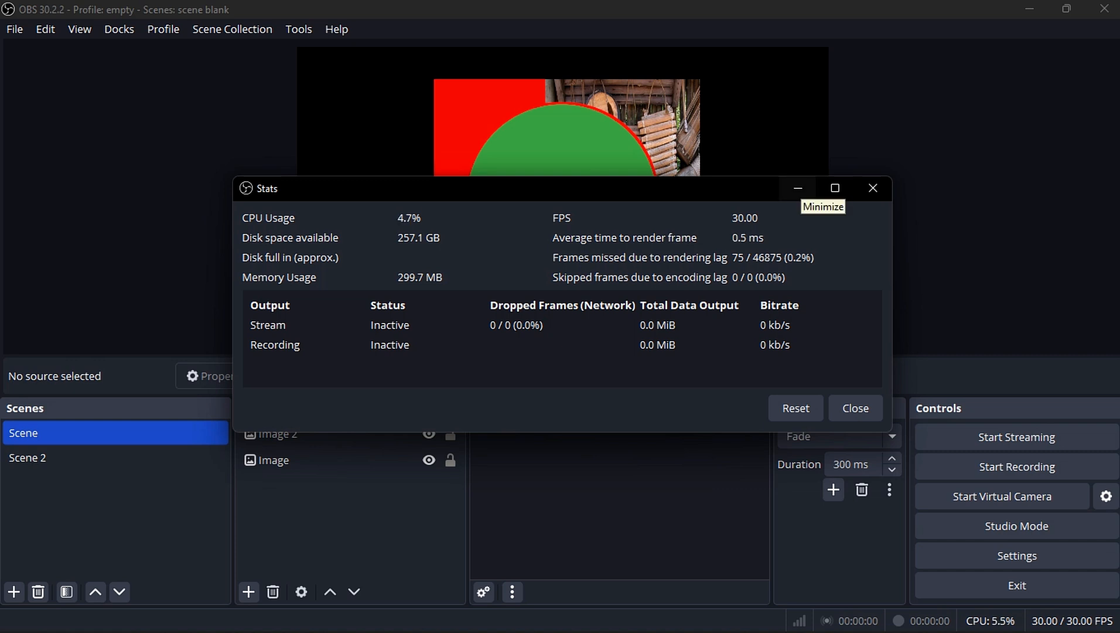
pyautogui.click(798, 188)
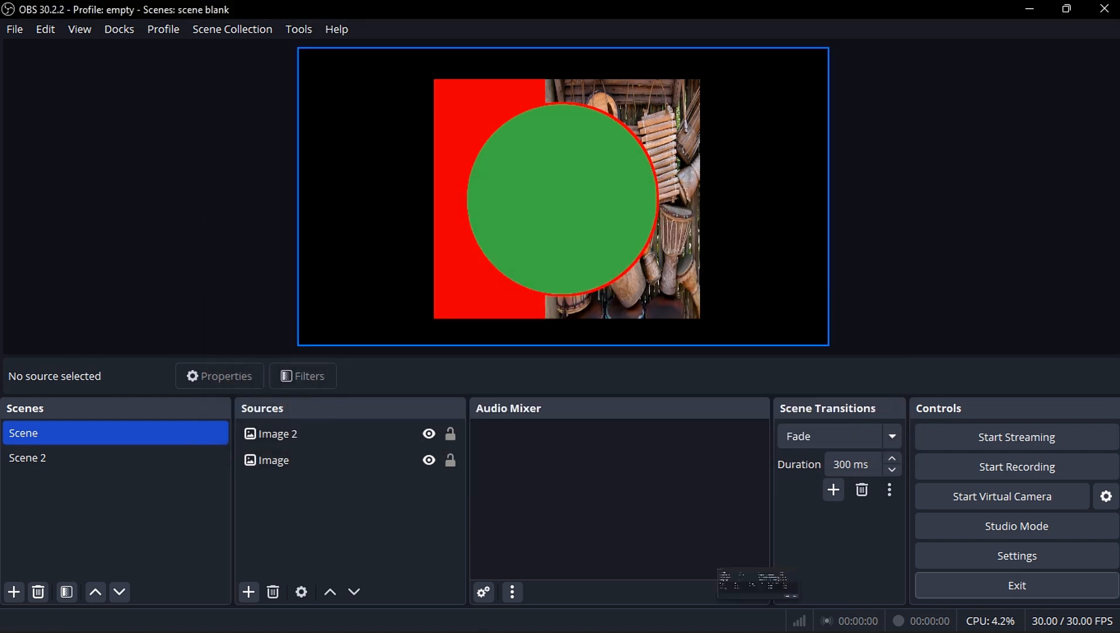
pyautogui.click(80, 29)
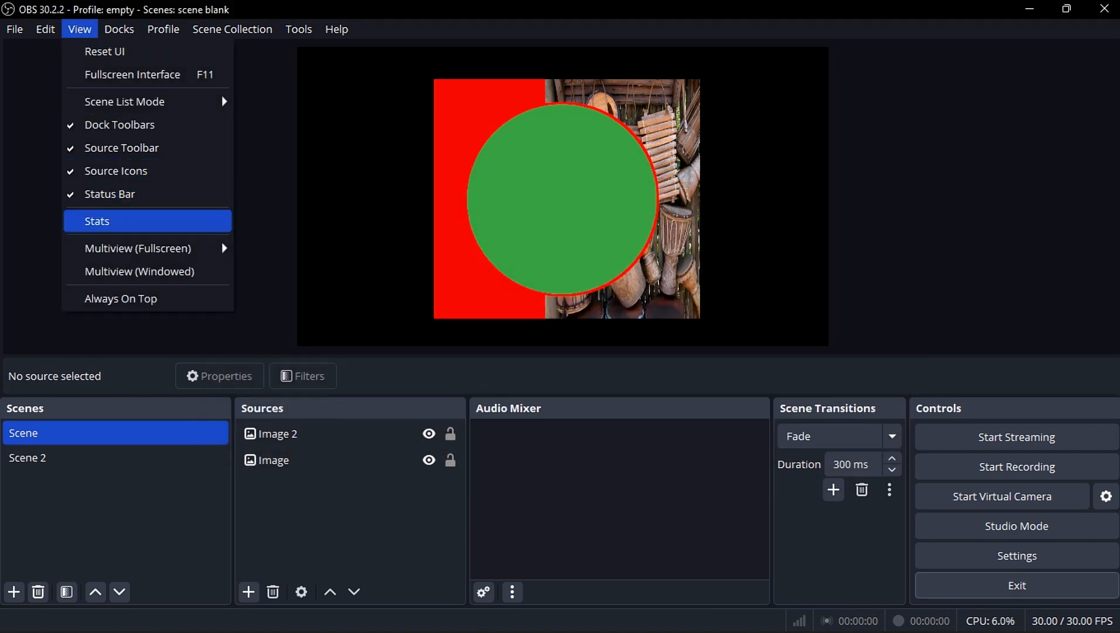
pyautogui.click(98, 222)
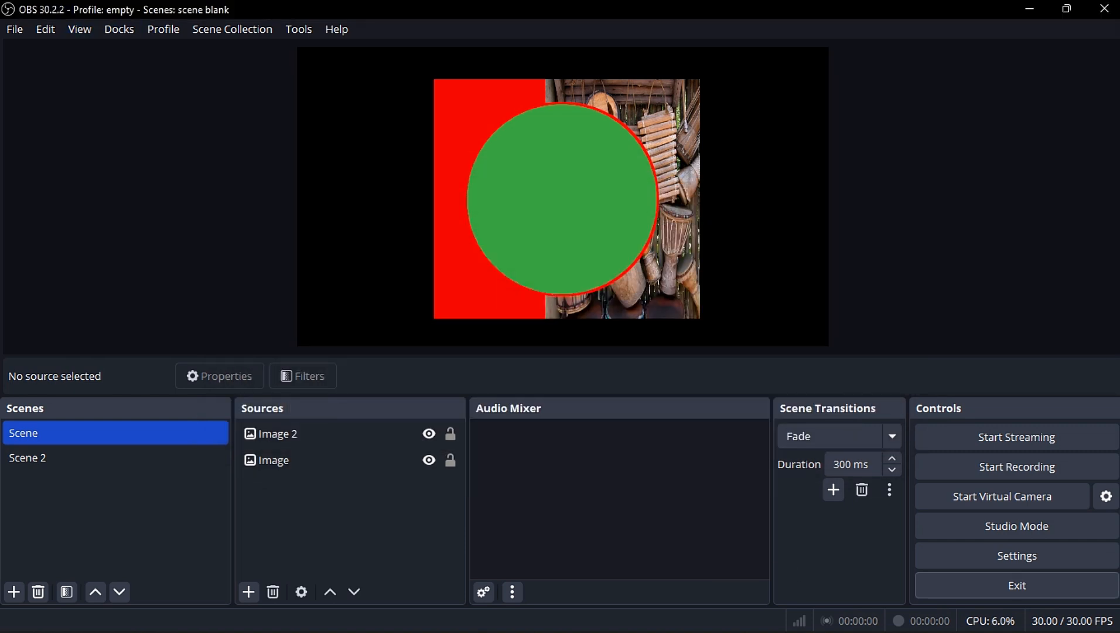
pyautogui.click(80, 28)
pyautogui.click(98, 221)
# Step: Unlock the docks and detach the Scenes, Audio Mixer and Controls docks into floating windows
pyautogui.click(80, 29)
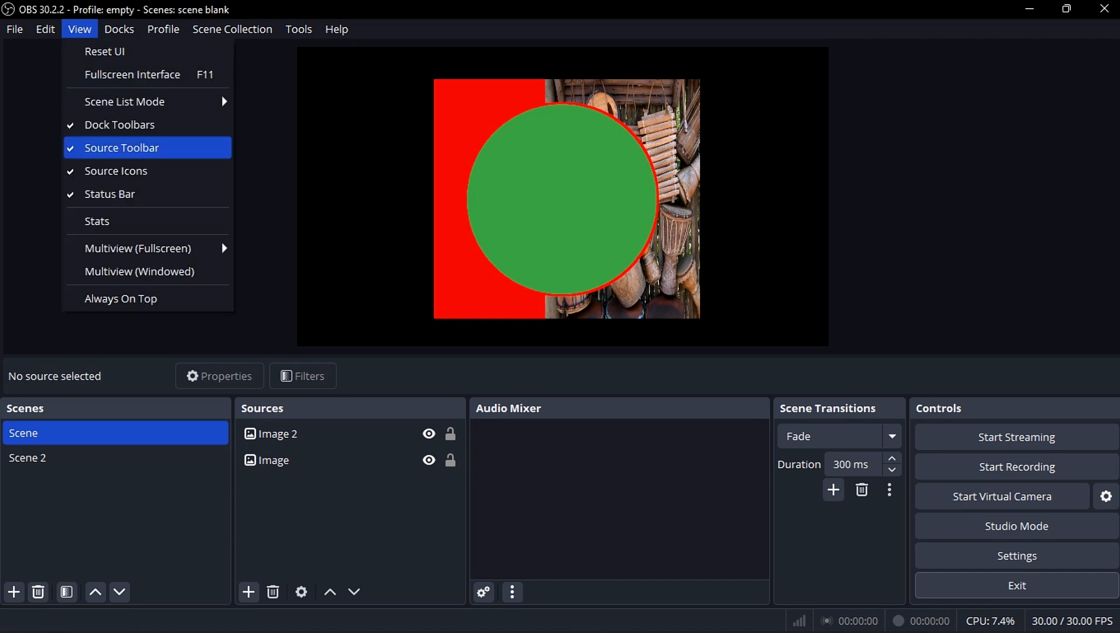
pyautogui.moveTo(119, 29)
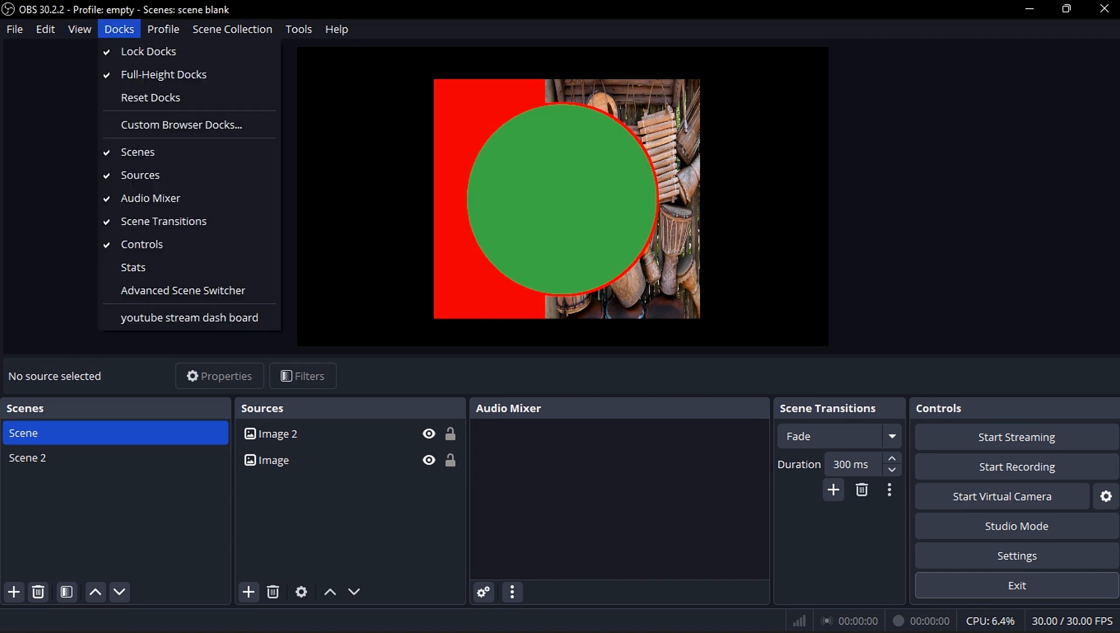
pyautogui.moveTo(140, 248)
pyautogui.click(148, 52)
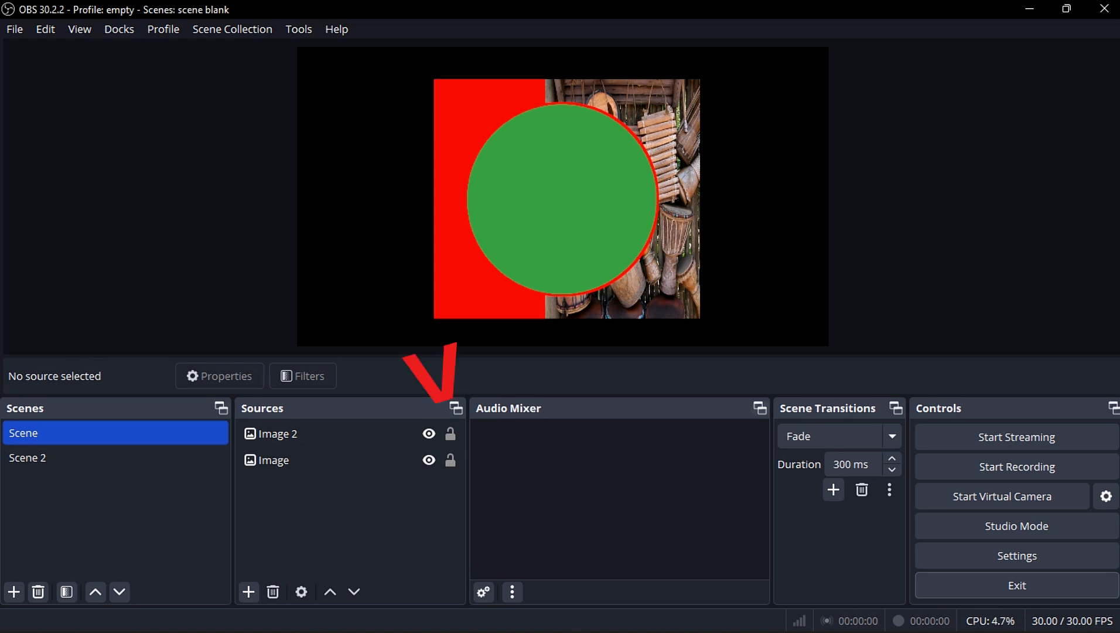
pyautogui.click(221, 409)
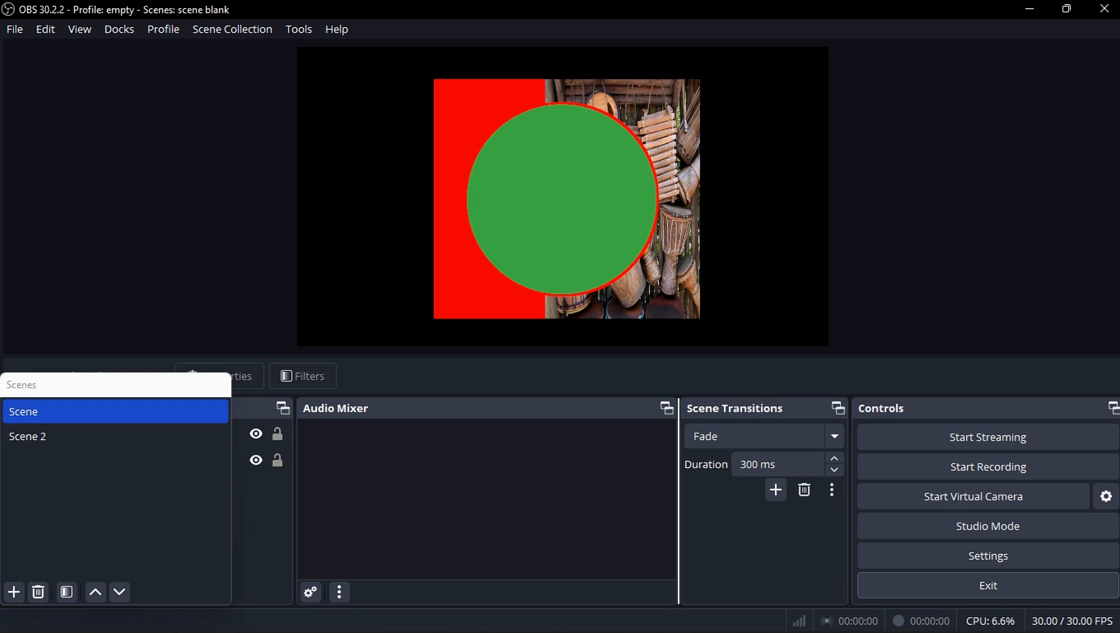
pyautogui.click(667, 408)
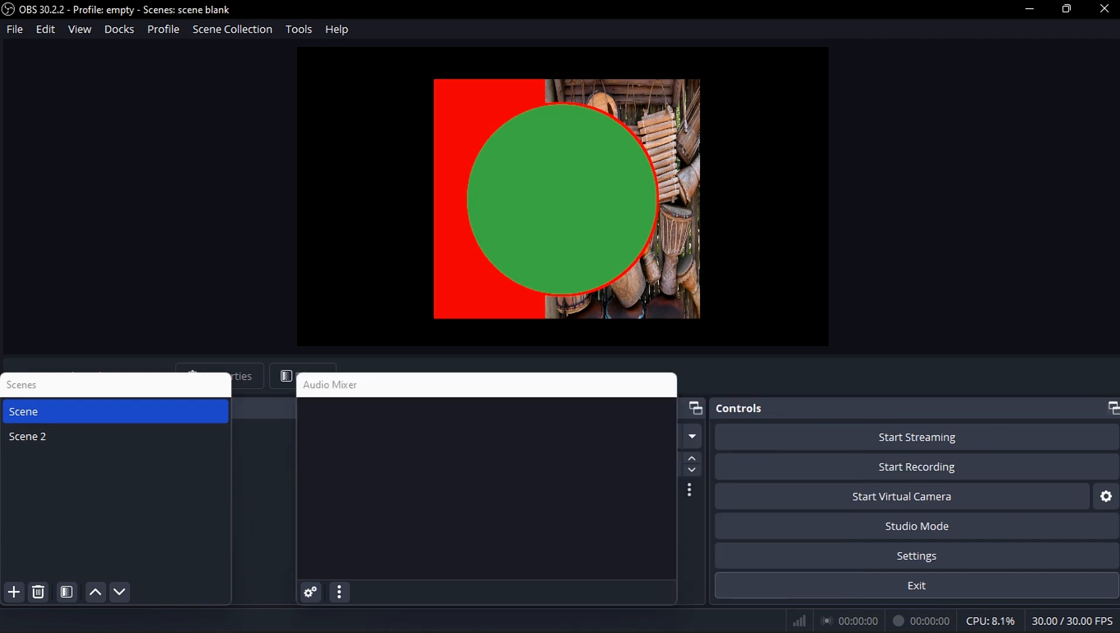
pyautogui.click(1113, 407)
# Step: Reset the docks to their default layout, confirming the UI reset, and lock them
pyautogui.click(119, 29)
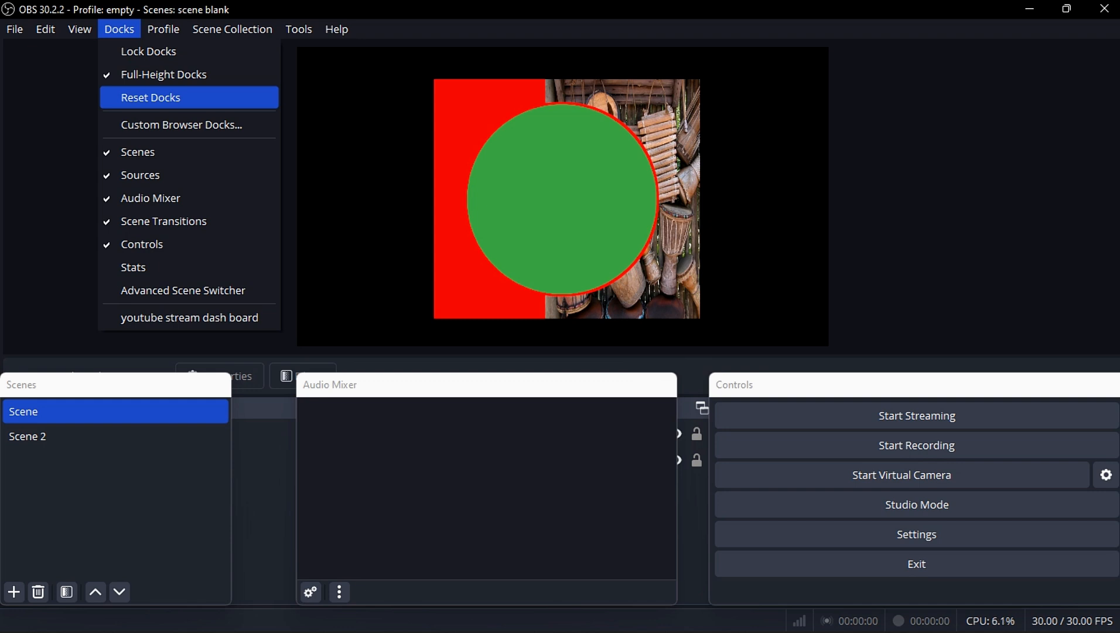
pyautogui.click(150, 97)
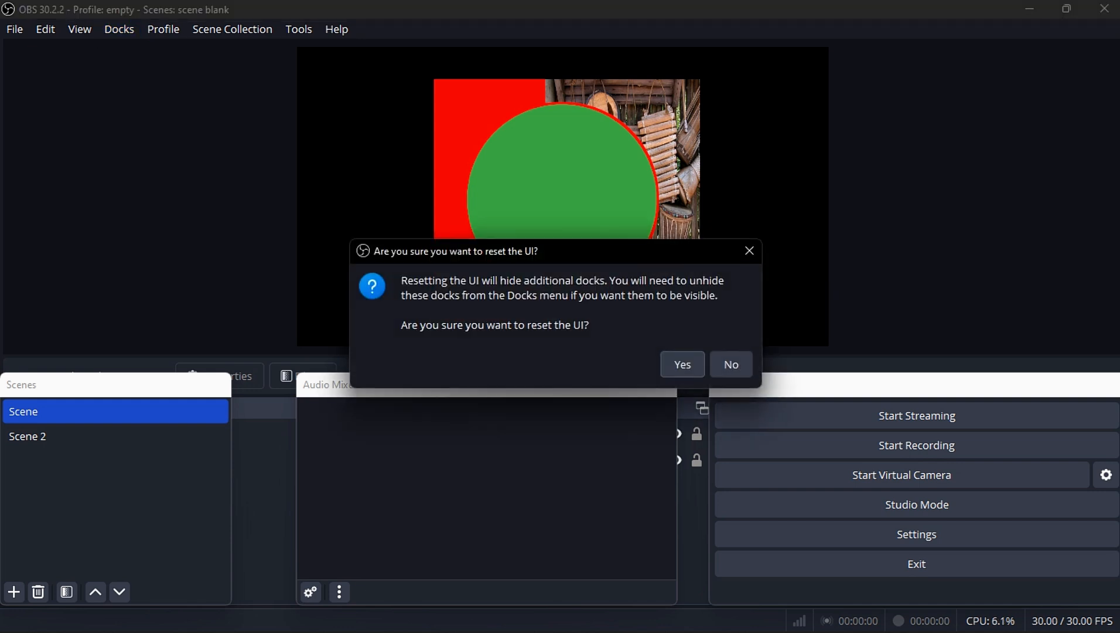
pyautogui.click(678, 363)
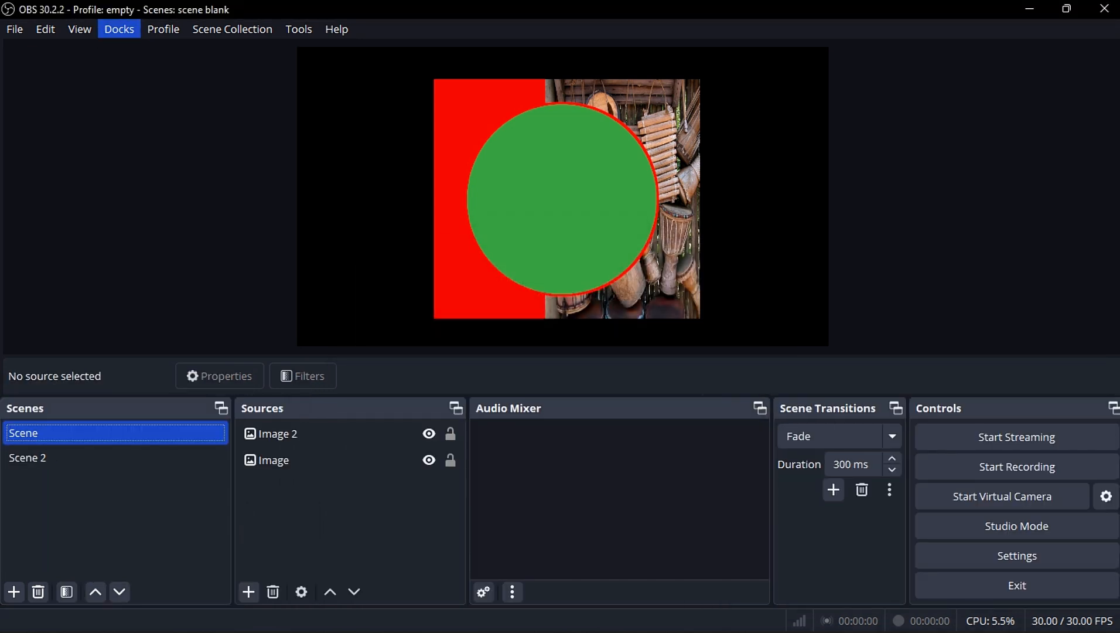
pyautogui.click(119, 30)
pyautogui.click(148, 51)
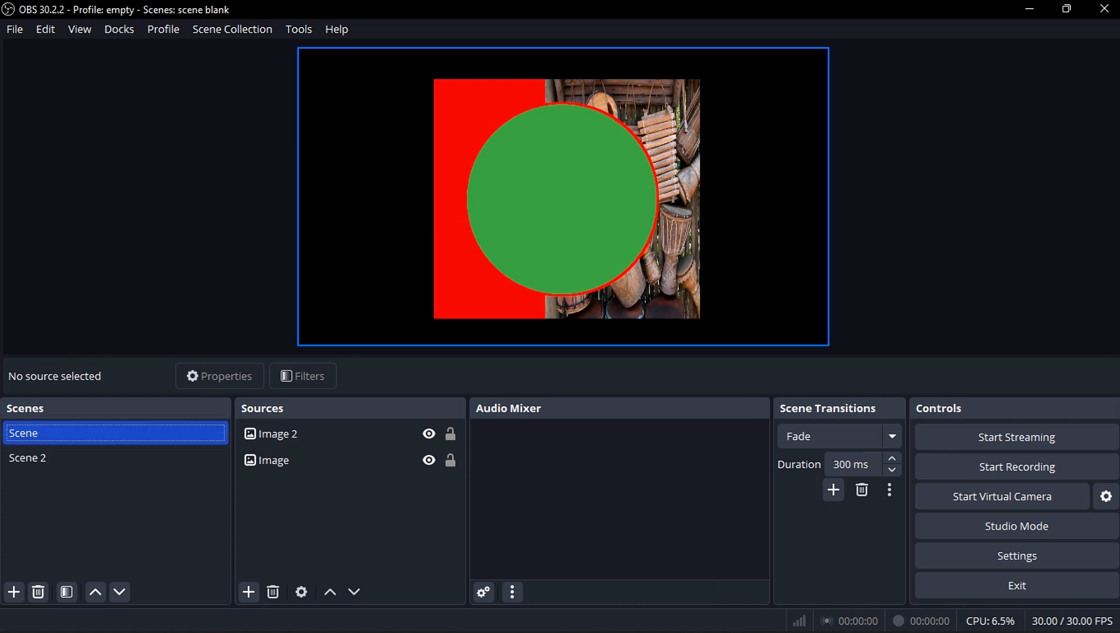
# Step: Turn the Full-Height Docks option off and back on
pyautogui.click(119, 29)
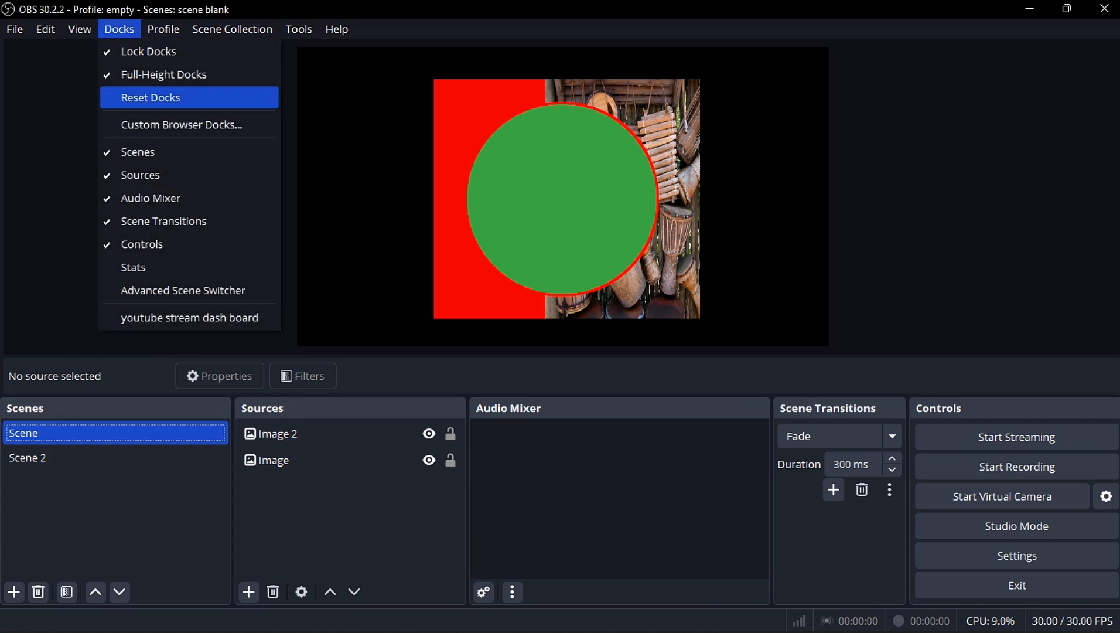
pyautogui.click(164, 75)
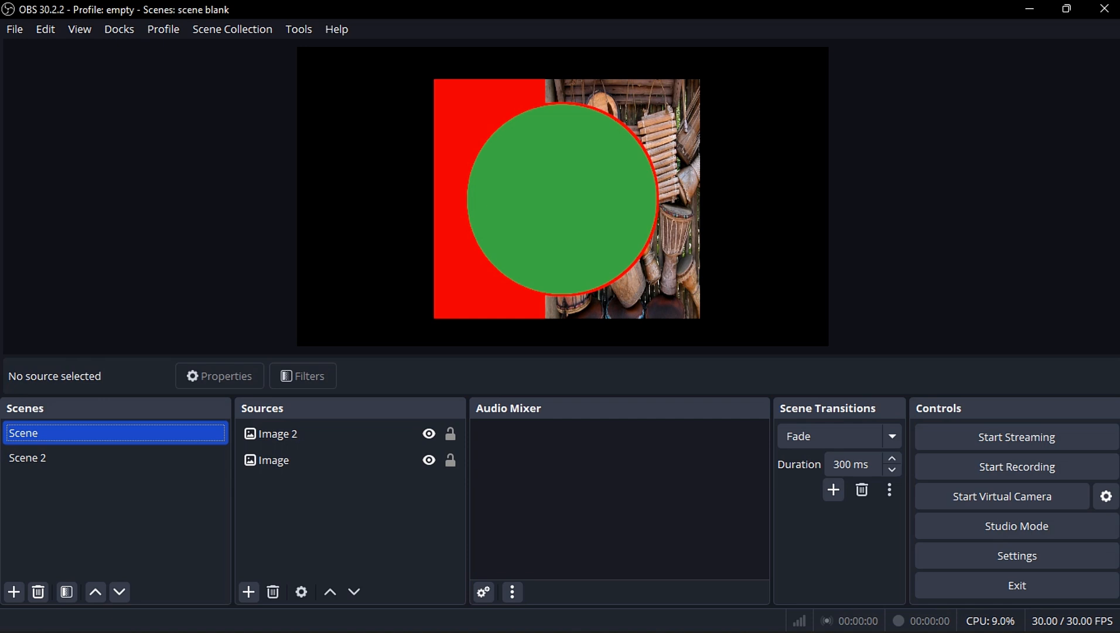
pyautogui.click(119, 30)
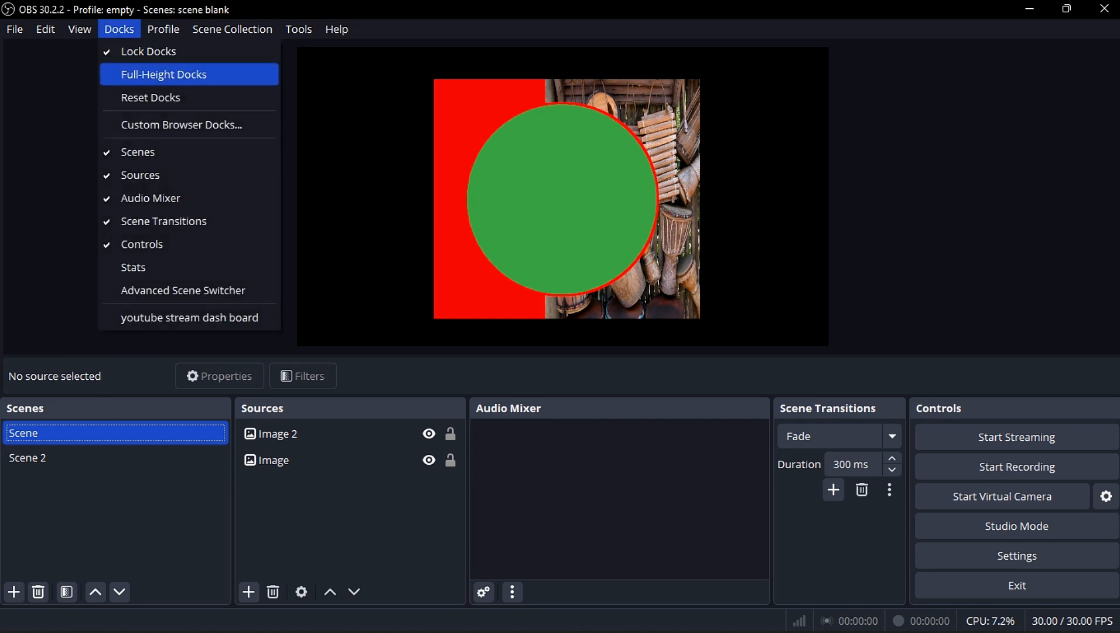
pyautogui.click(164, 74)
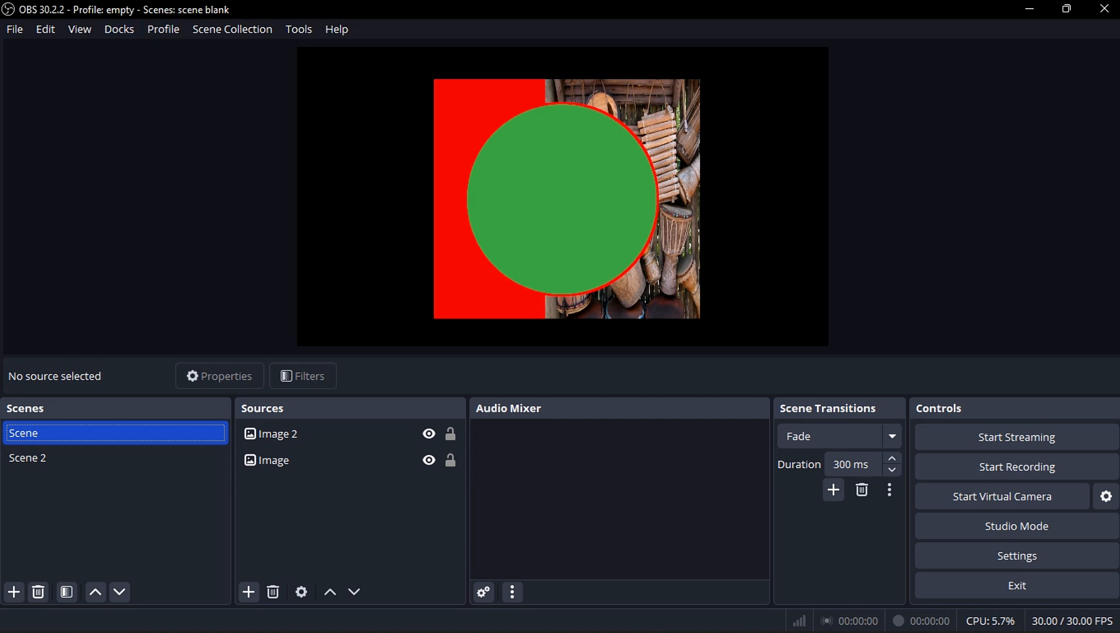
# Step: Hide the Scenes, Sources, Audio Mixer, Scene Transitions and Controls docks one after another
pyautogui.click(119, 29)
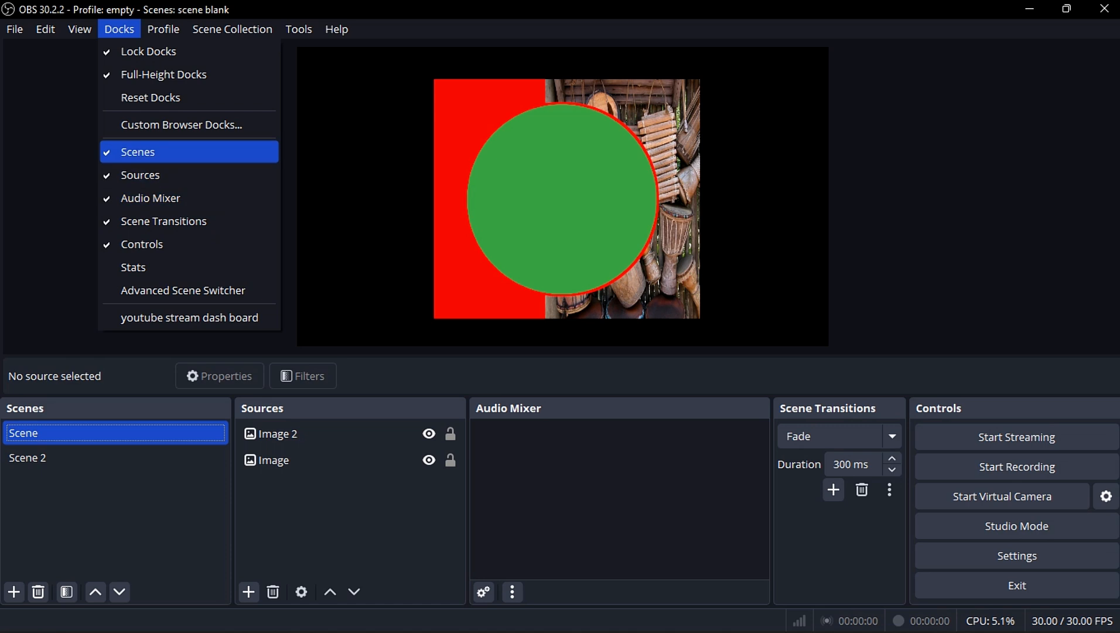
pyautogui.click(138, 152)
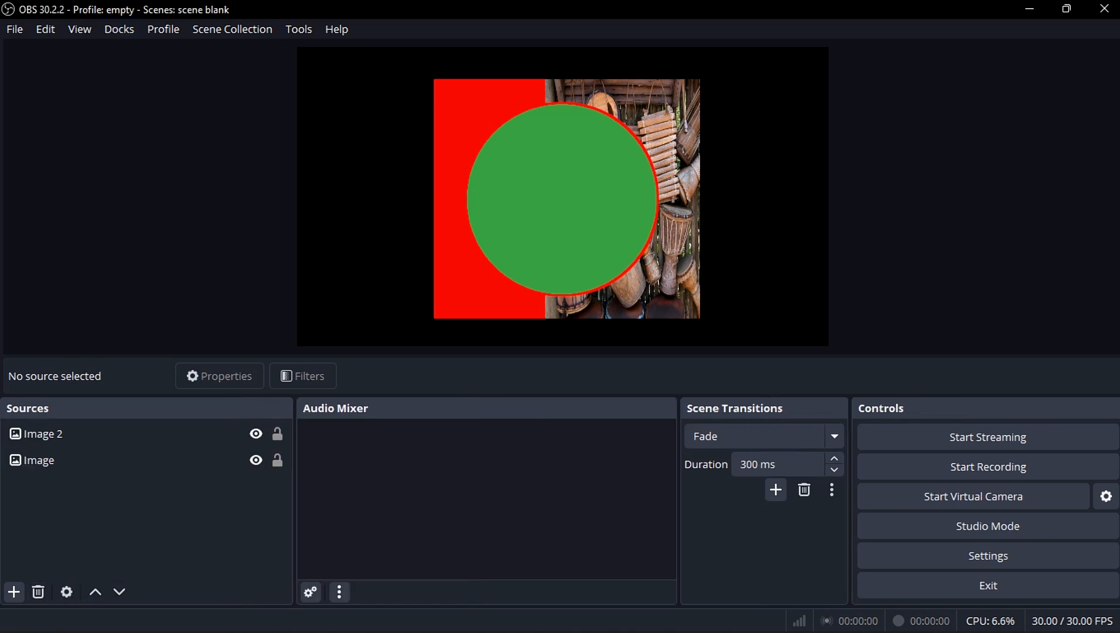
pyautogui.click(119, 30)
pyautogui.click(138, 174)
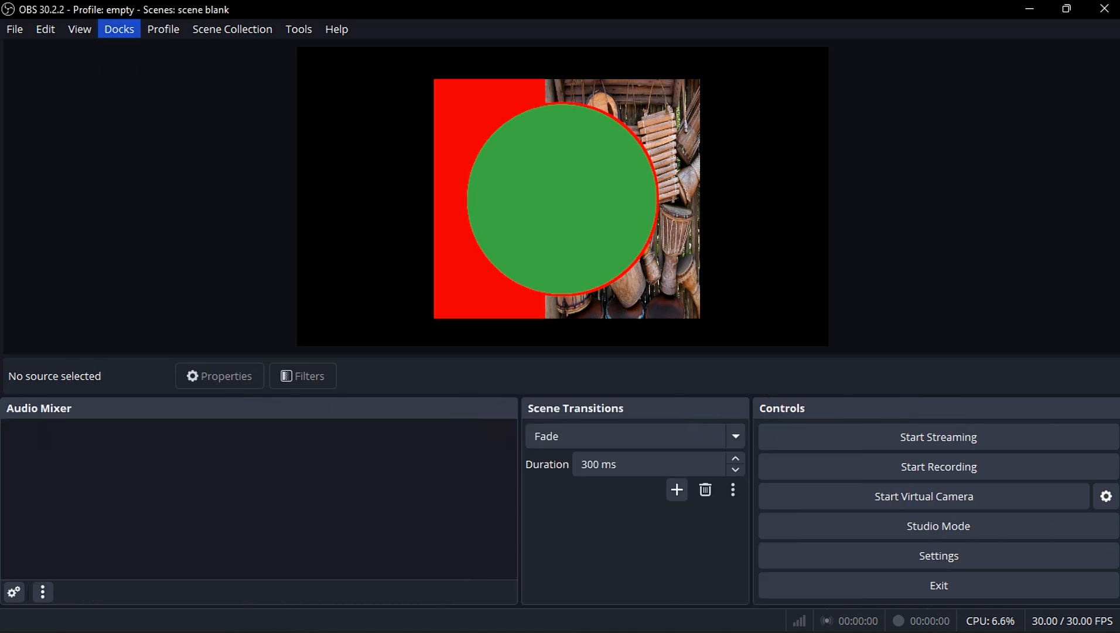
pyautogui.click(119, 30)
pyautogui.click(137, 197)
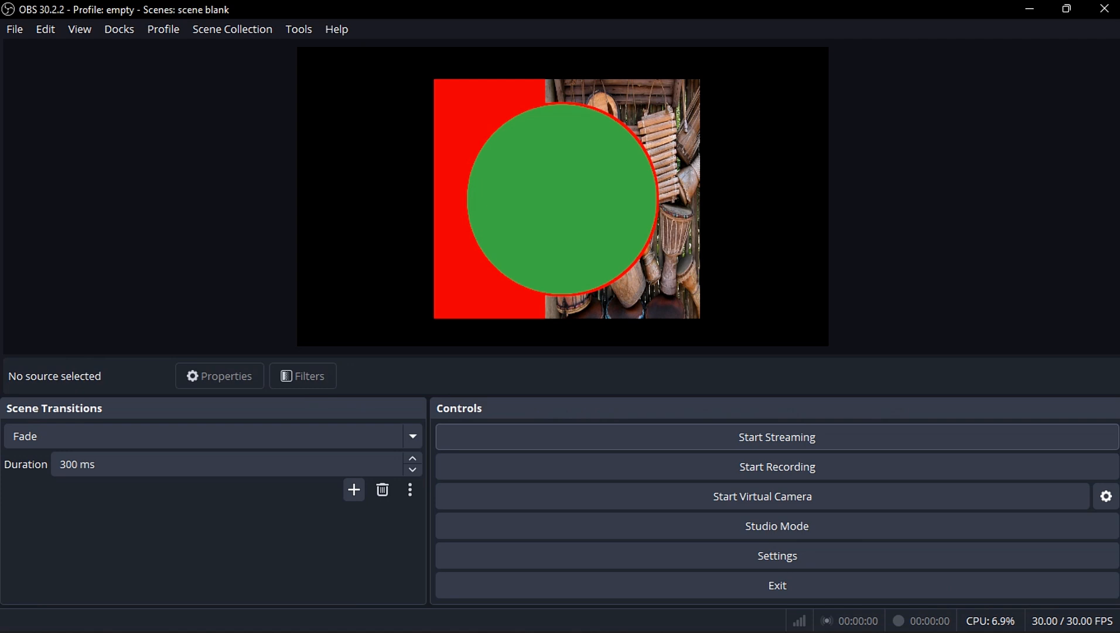
pyautogui.click(119, 29)
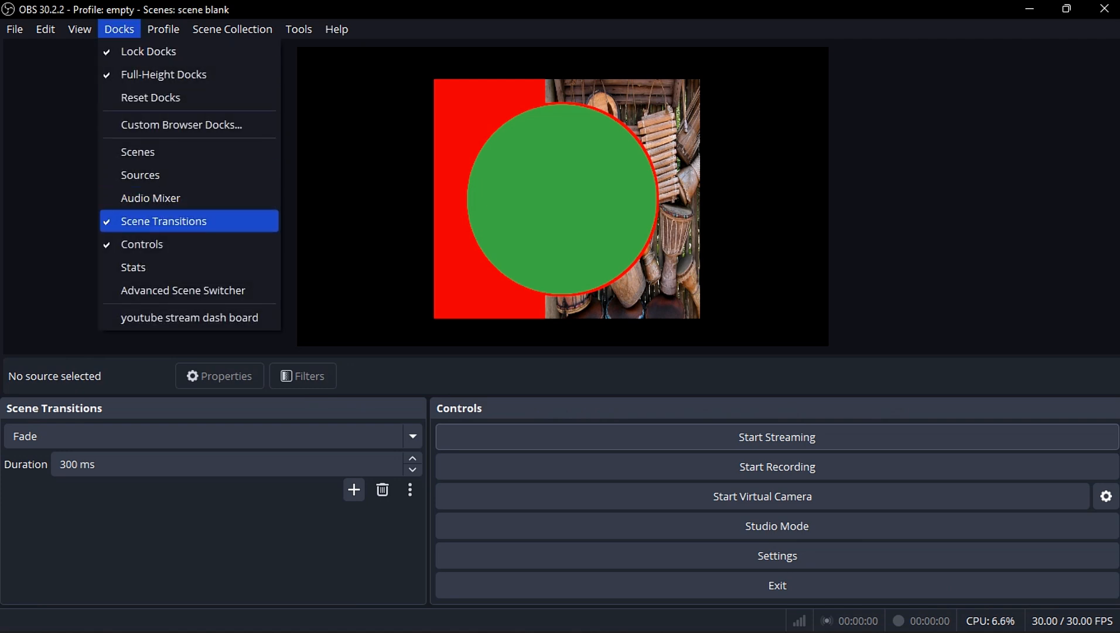
pyautogui.click(164, 221)
pyautogui.click(119, 29)
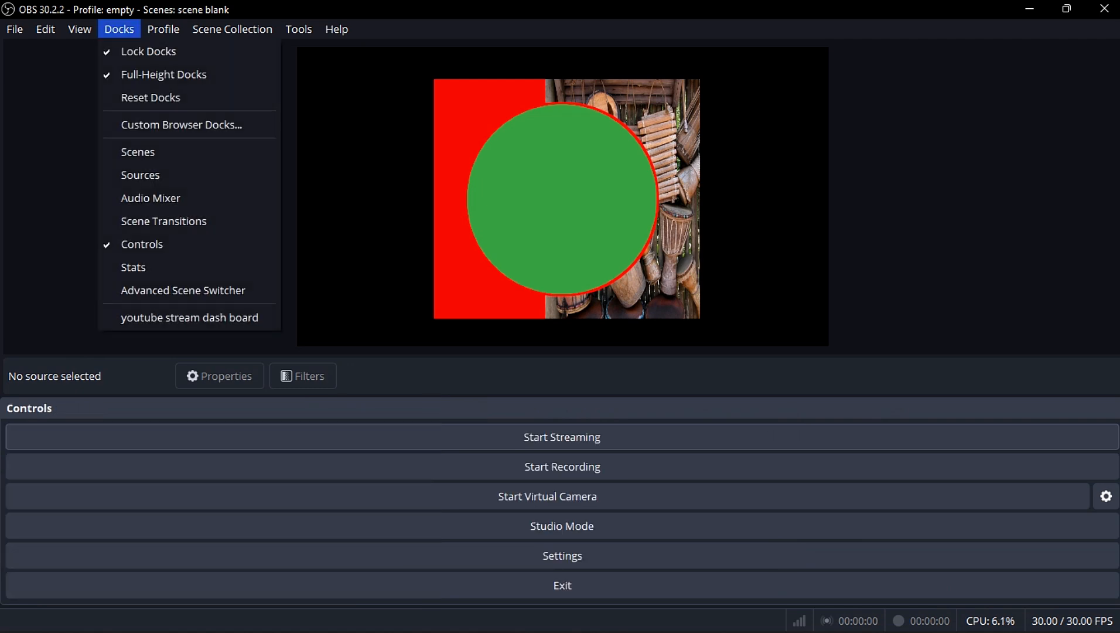
pyautogui.click(152, 243)
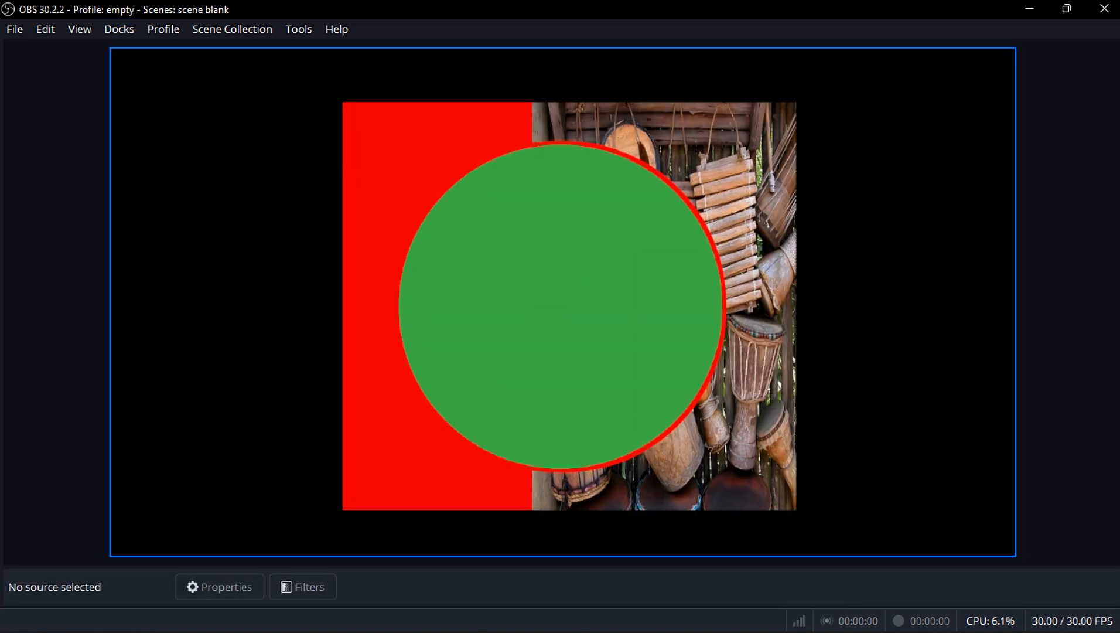
# Step: Show the Scenes dock again and reset all docks to their default layout, confirming the UI reset
pyautogui.click(119, 30)
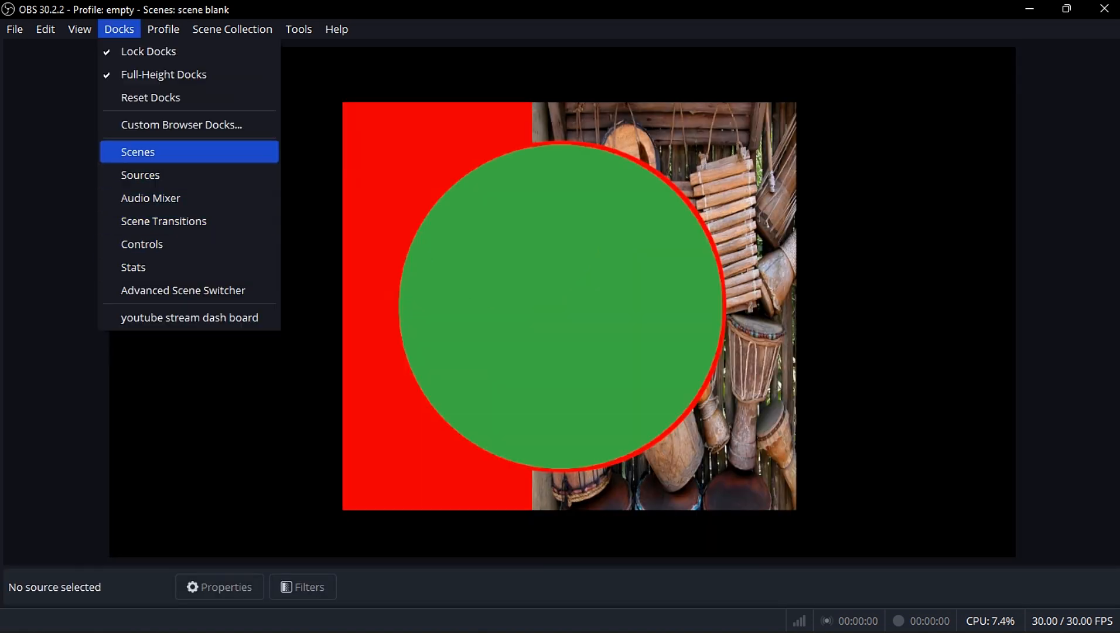
pyautogui.click(138, 152)
pyautogui.click(119, 29)
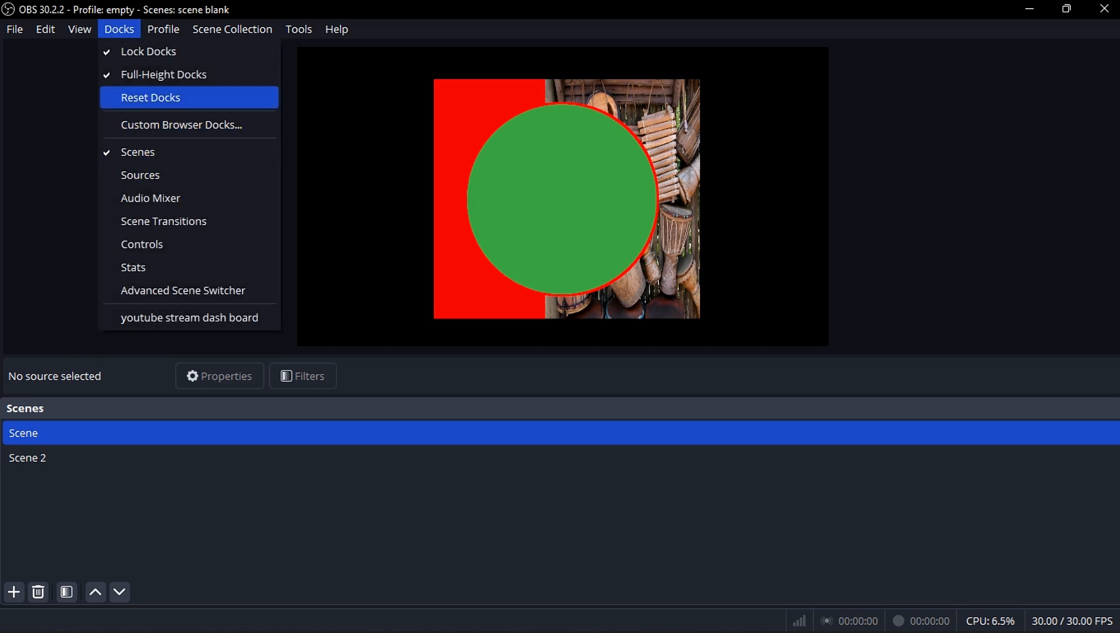
pyautogui.click(150, 98)
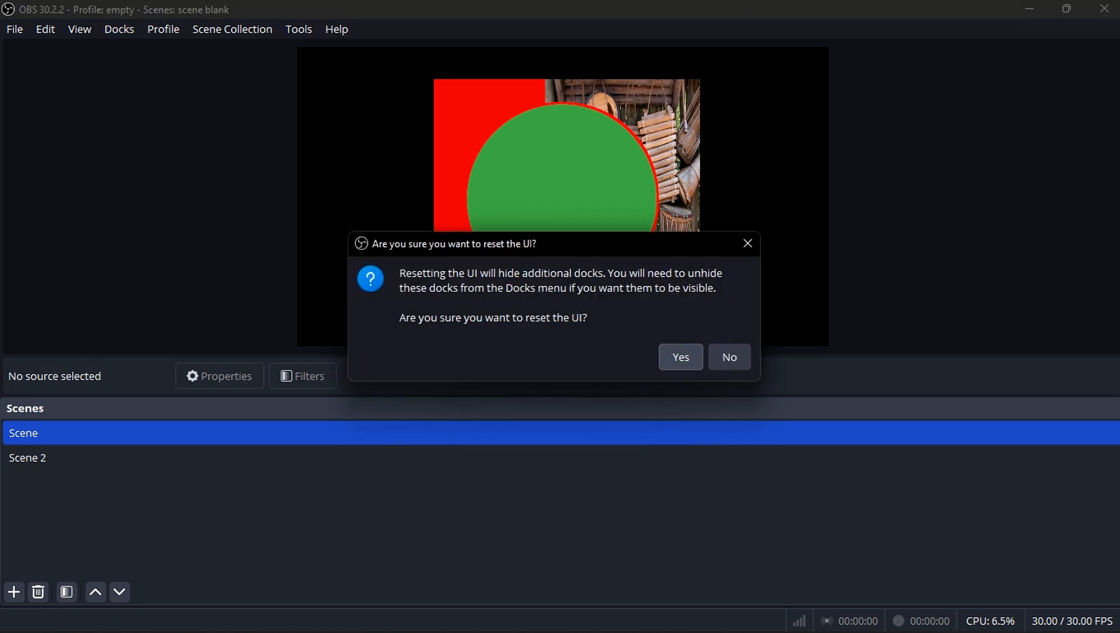
pyautogui.click(680, 357)
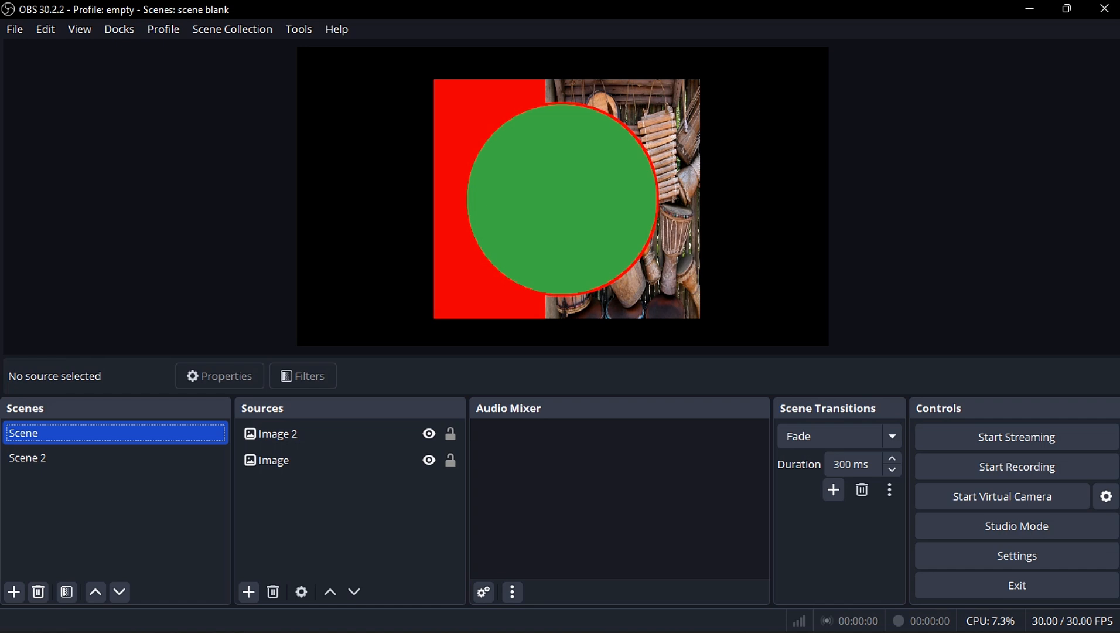
# Step: Show the Stats dock, view its performance and output figures, and hide it again
pyautogui.click(119, 30)
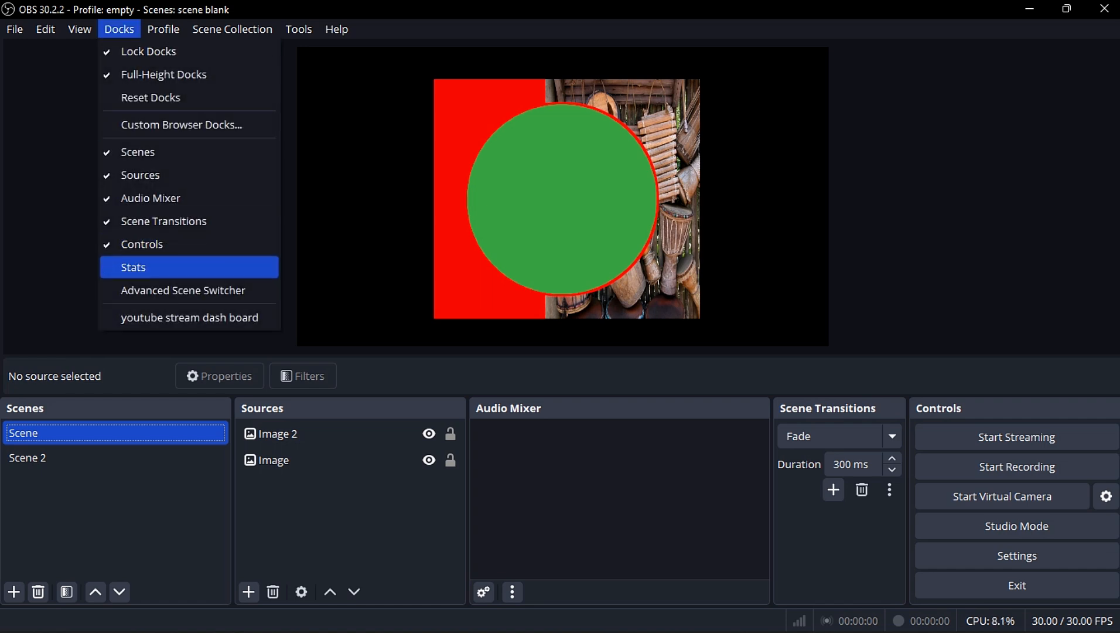
pyautogui.click(141, 267)
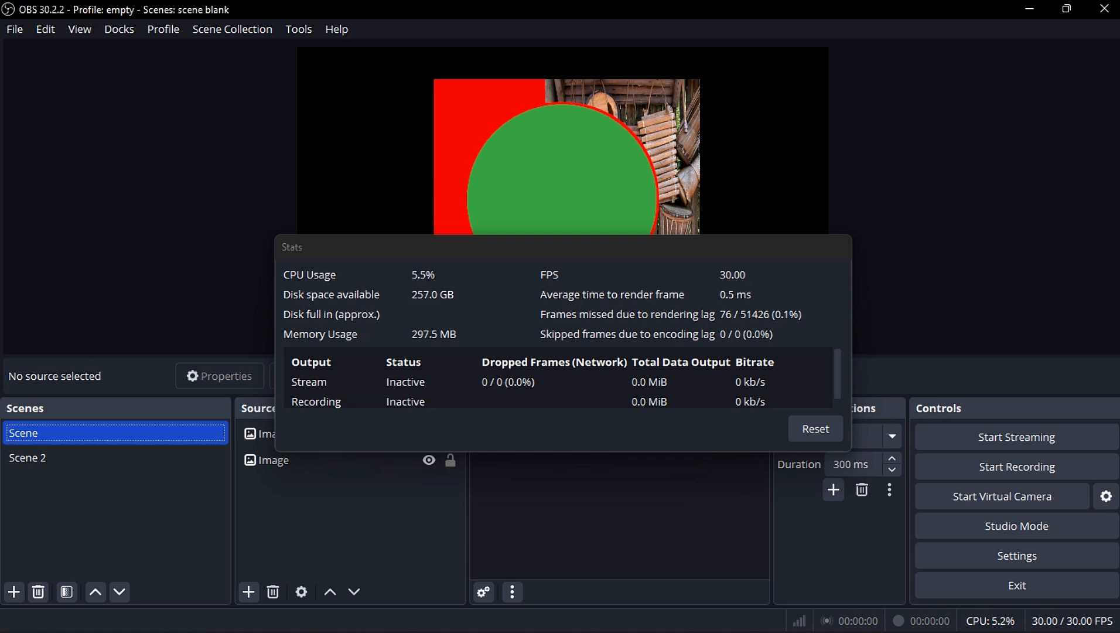
pyautogui.click(119, 30)
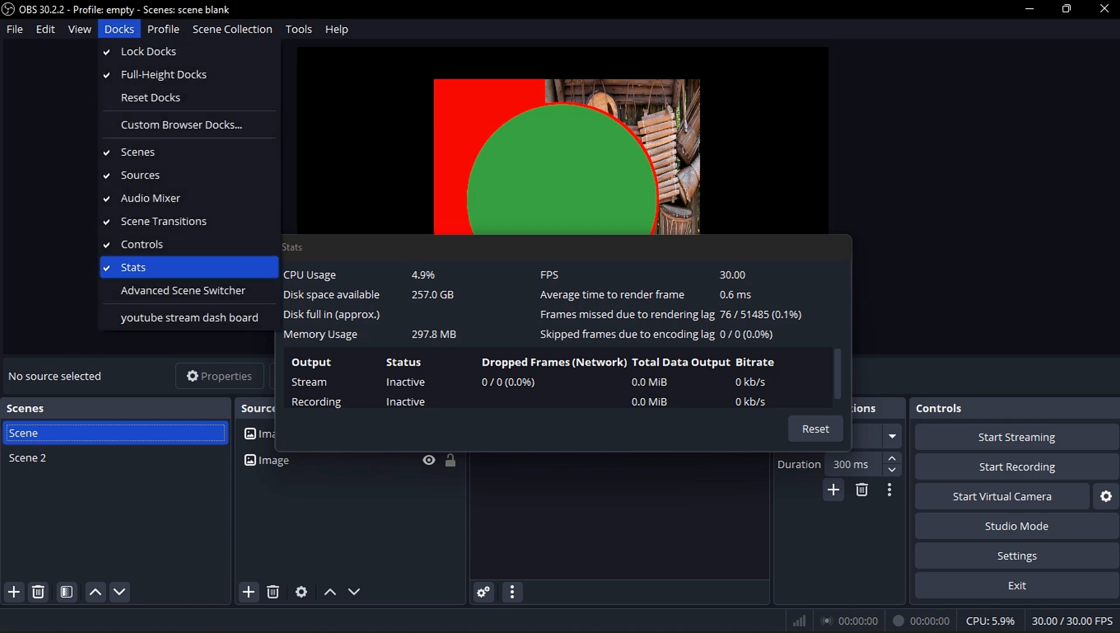
pyautogui.click(141, 267)
# Step: Show the youtube stream dash board dock, move its floating window over the preview, and hide it again
pyautogui.click(119, 29)
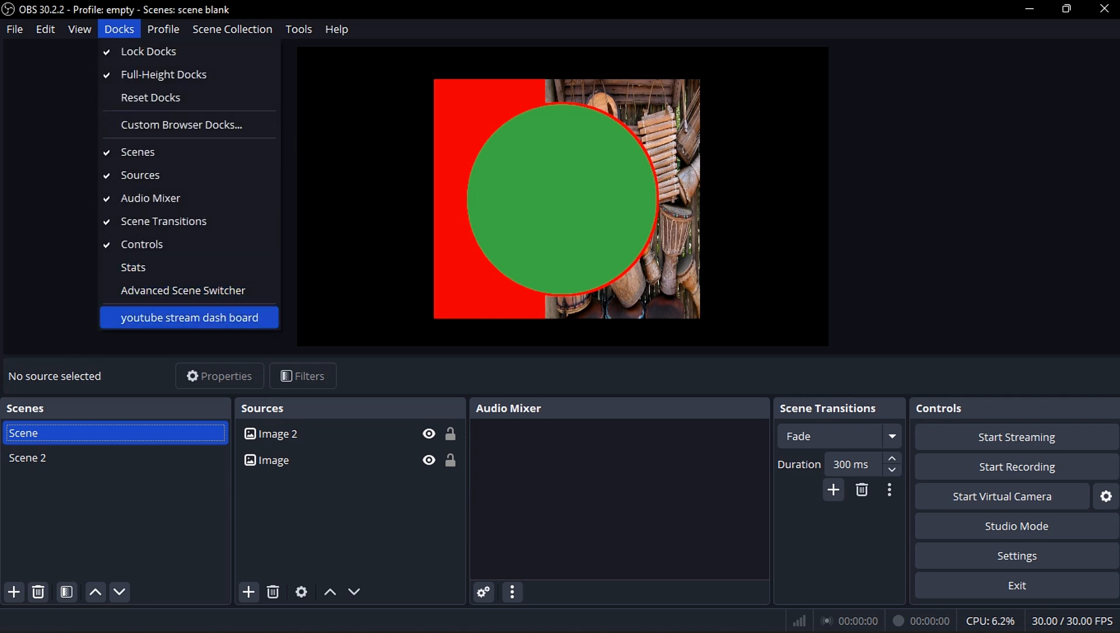
pyautogui.click(189, 317)
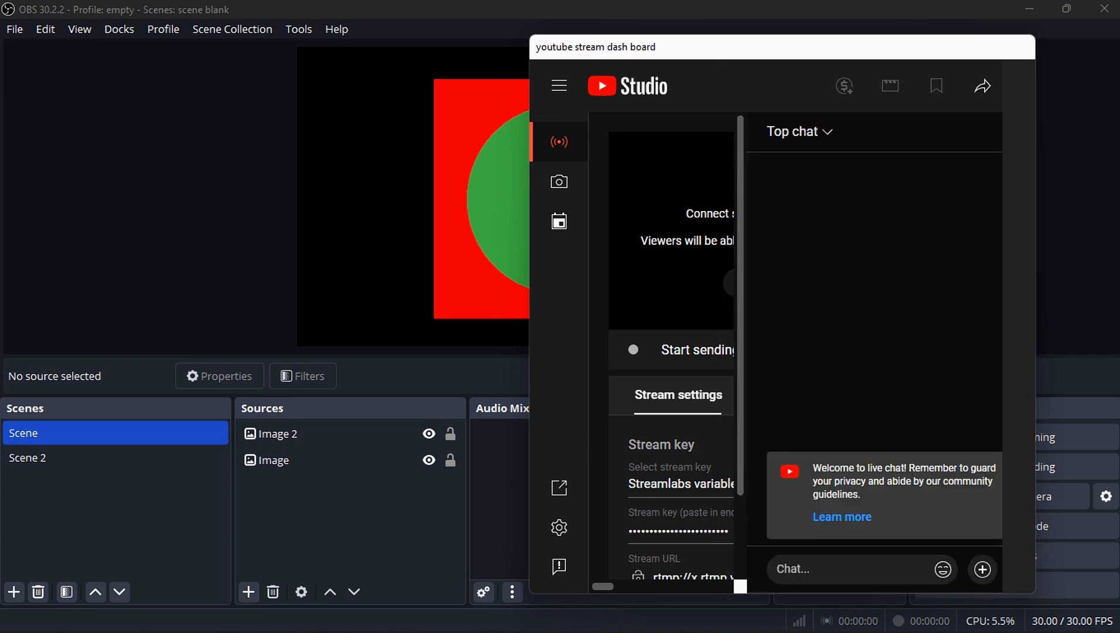
pyautogui.moveTo(914, 48); pyautogui.dragTo(777, 50)
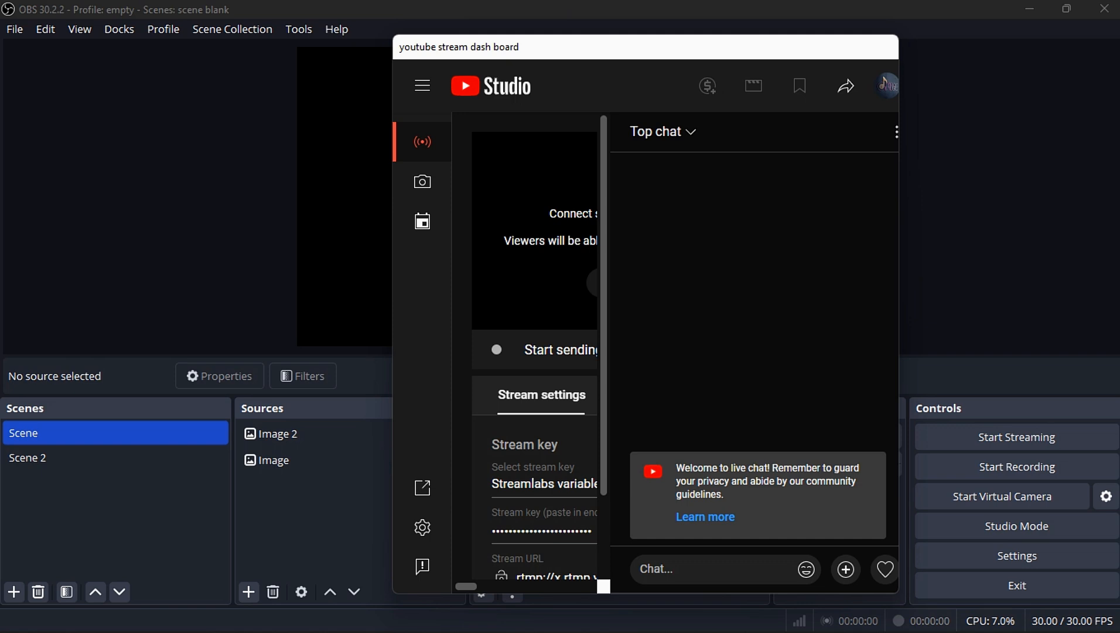
pyautogui.moveTo(777, 47); pyautogui.dragTo(707, 46)
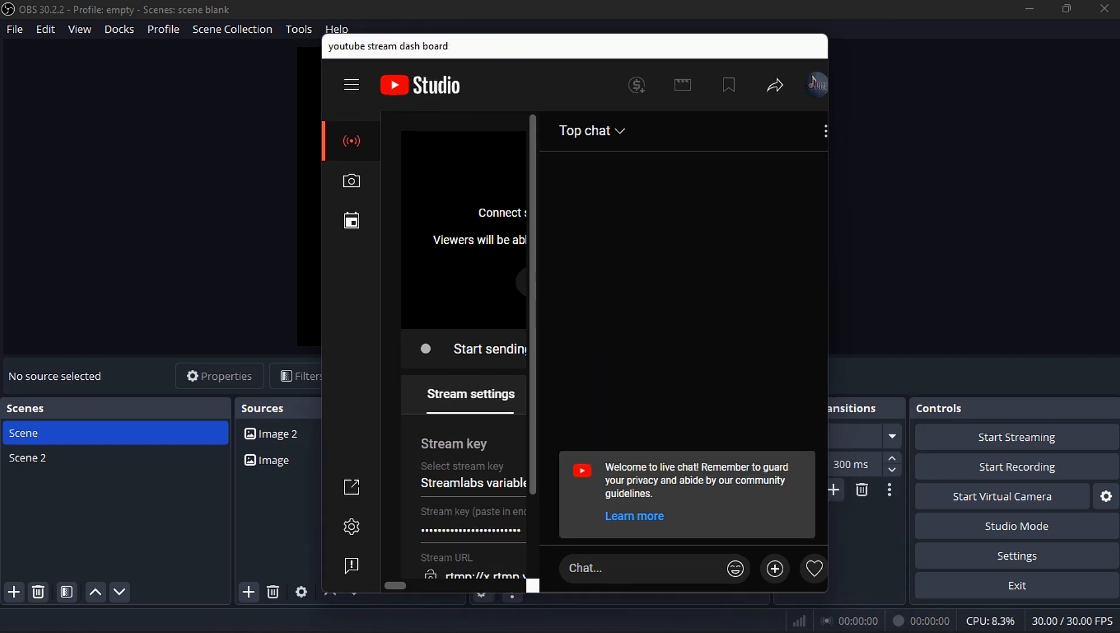
pyautogui.click(119, 29)
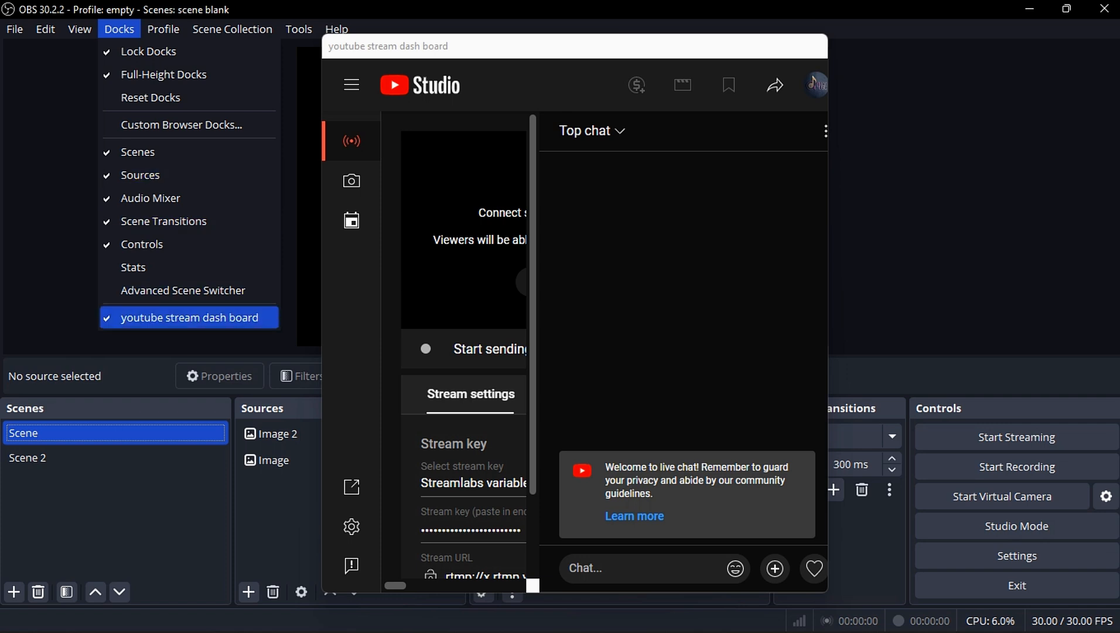
pyautogui.press('Return')
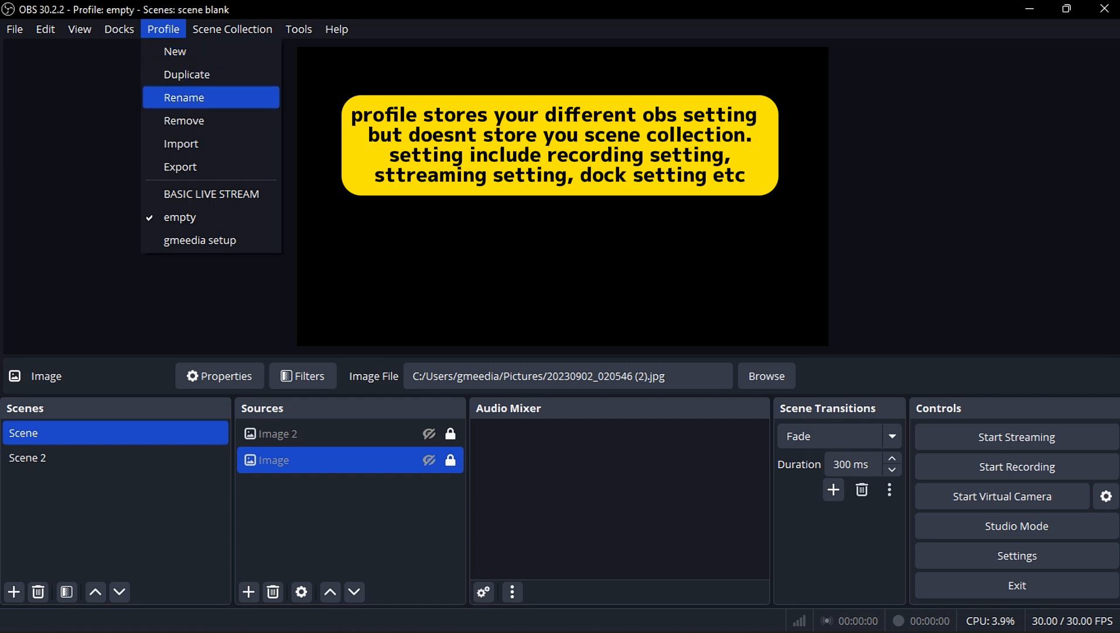
# Step: Look at the rename dialog for the empty profile, cancel it, and switch to the BASIC LIVE STREAM profile
pyautogui.press('Return')
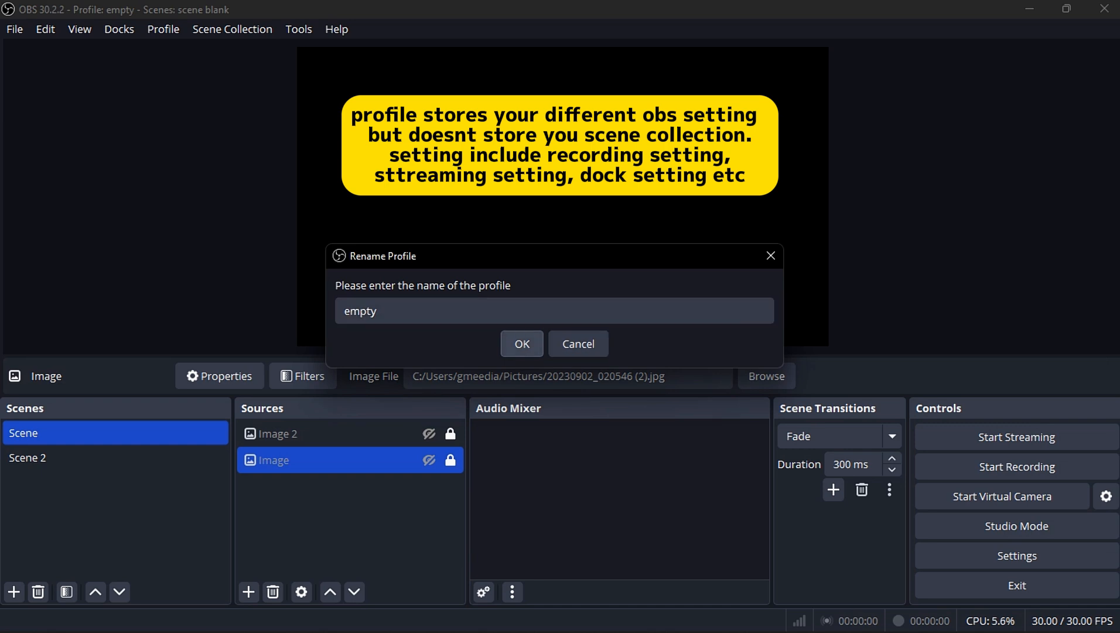
pyautogui.click(578, 343)
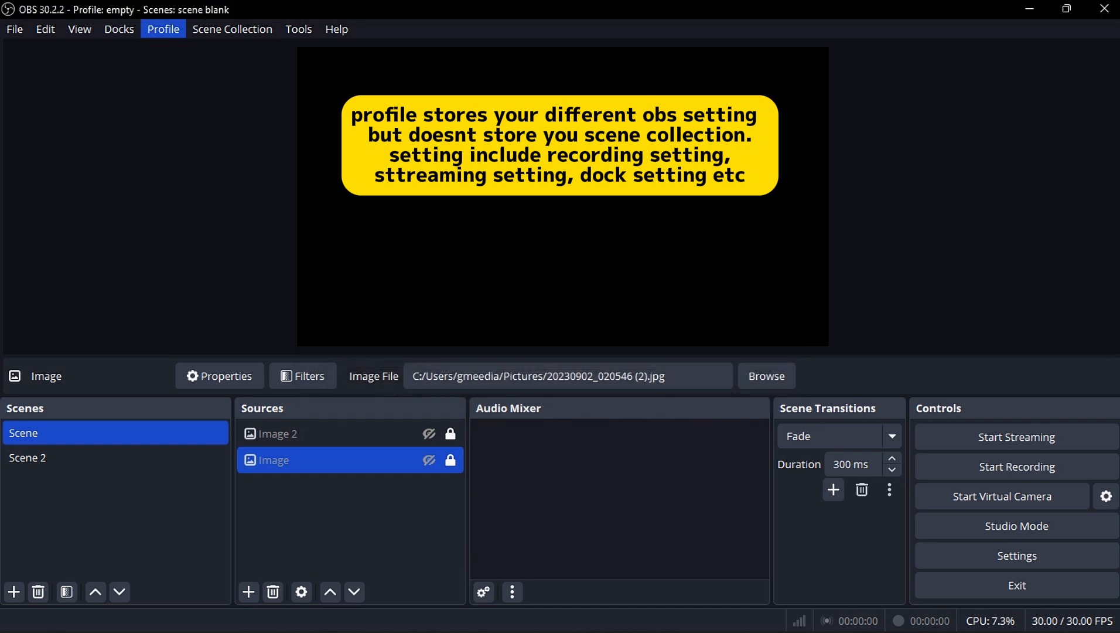
pyautogui.click(163, 29)
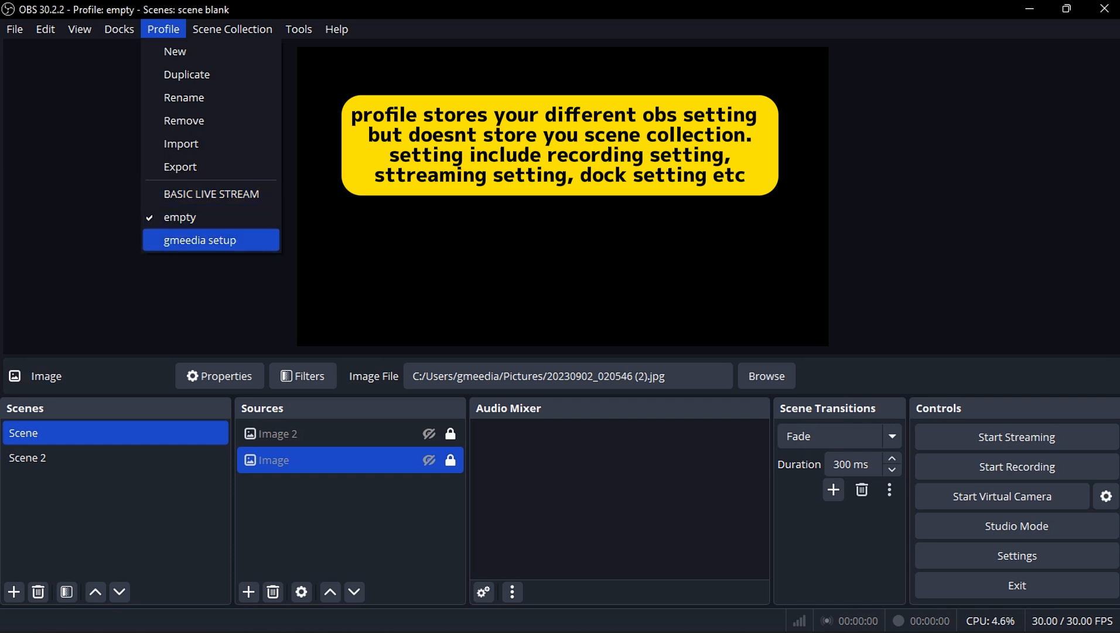
pyautogui.click(211, 194)
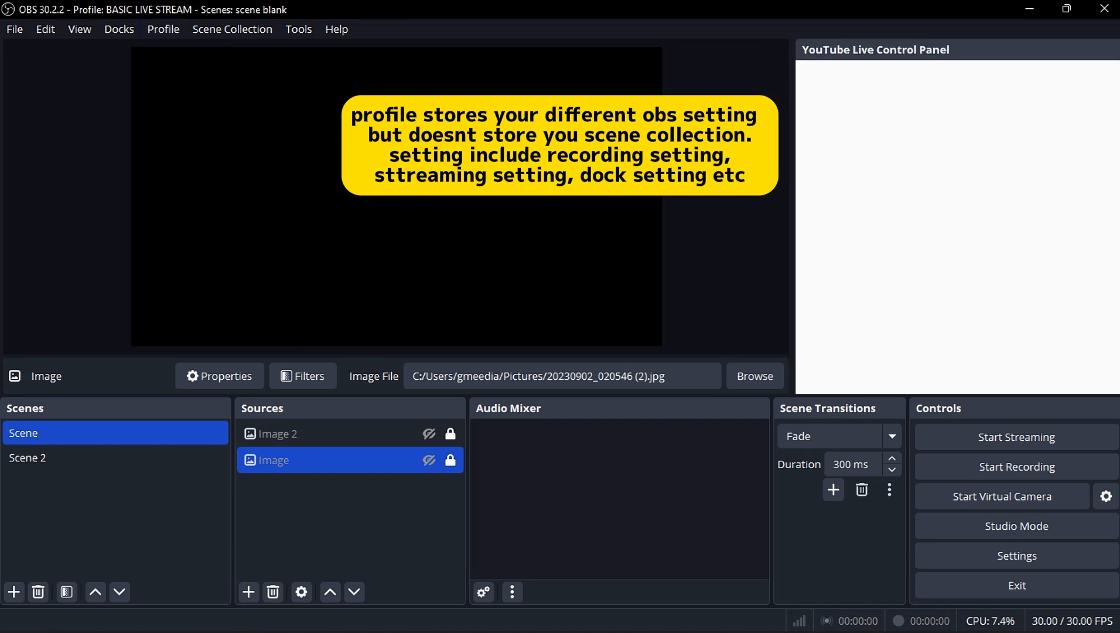
# Step: Switch to the gmeedia setup profile and remove it, confirming the removal
pyautogui.click(163, 30)
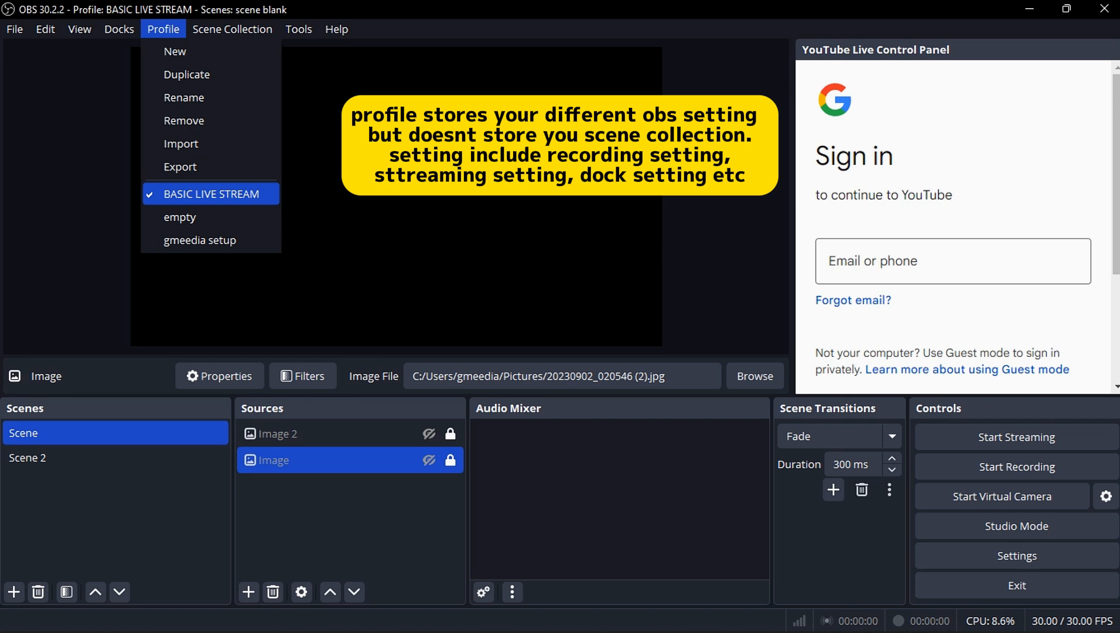
pyautogui.click(199, 240)
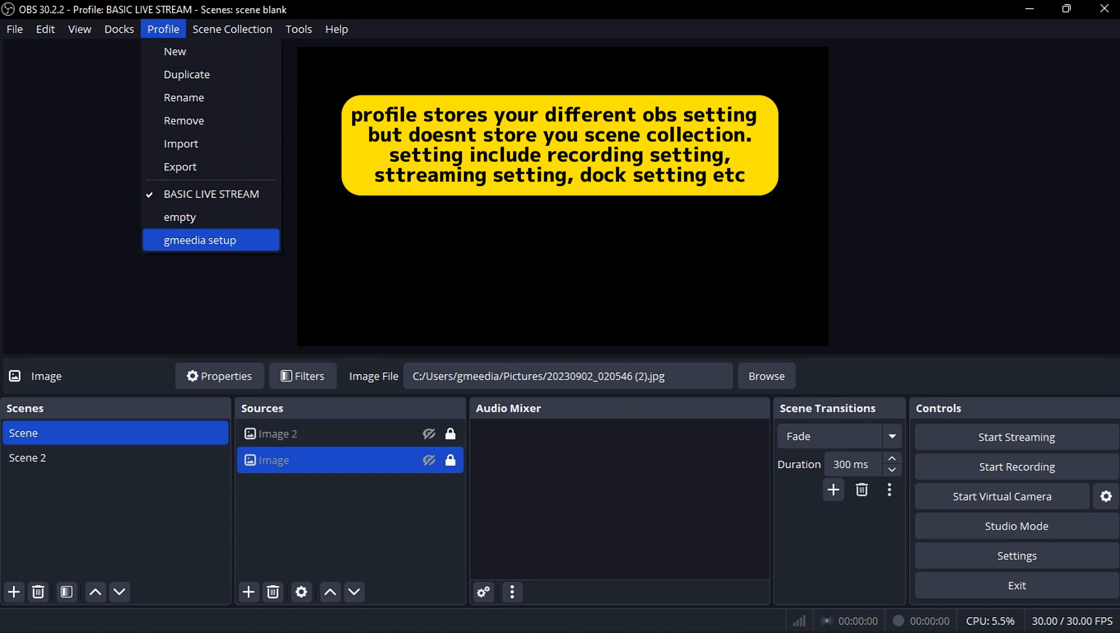
pyautogui.click(199, 240)
pyautogui.click(163, 29)
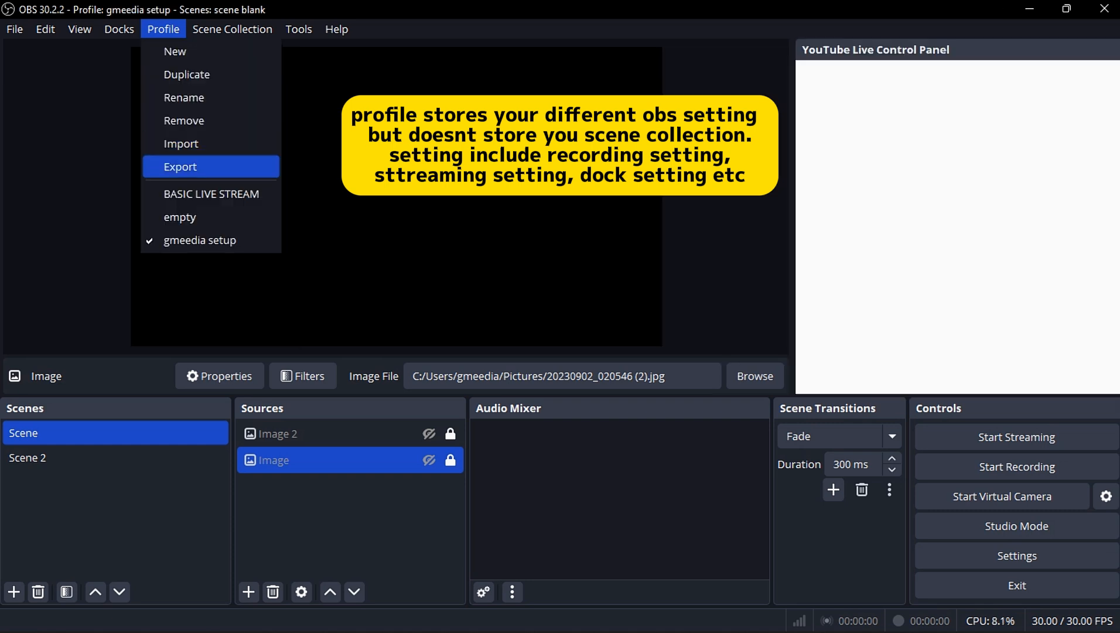
pyautogui.click(184, 121)
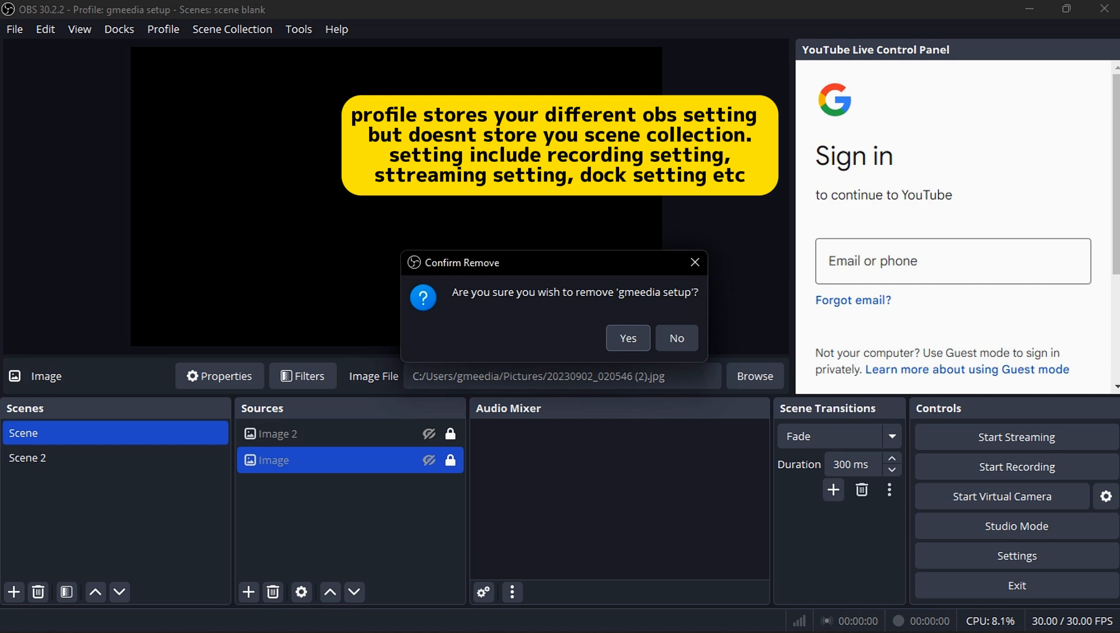
pyautogui.click(628, 338)
# Step: Switch back to the empty profile and view the scene collection options
pyautogui.click(163, 29)
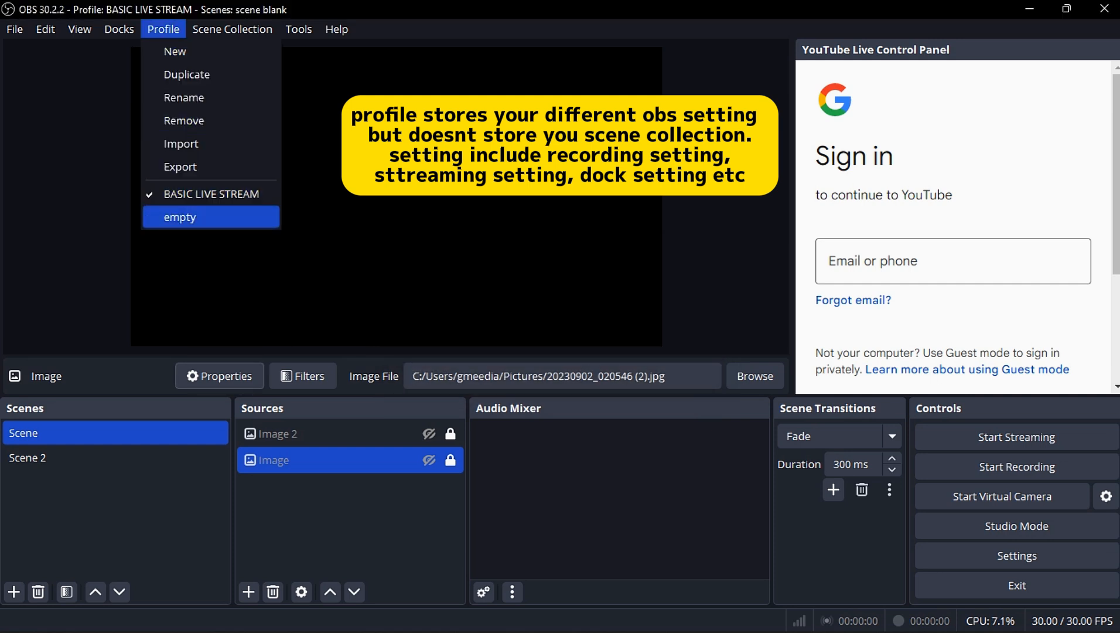
pyautogui.click(180, 217)
pyautogui.click(232, 29)
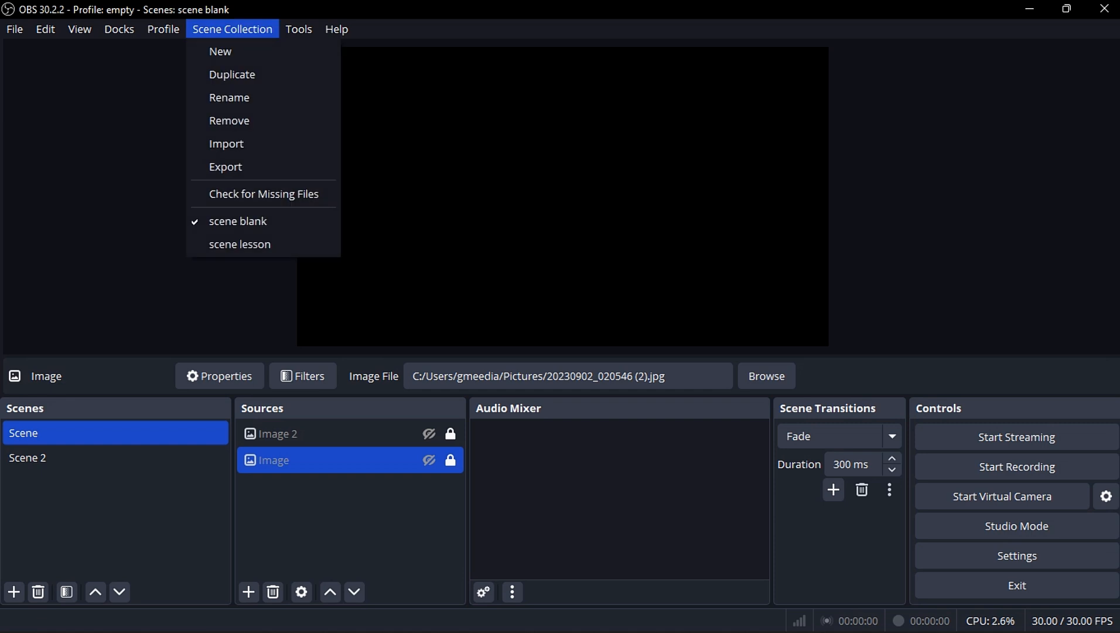
# Step: Export the empty profile, choosing the Desktop as the destination folder
pyautogui.moveTo(163, 29)
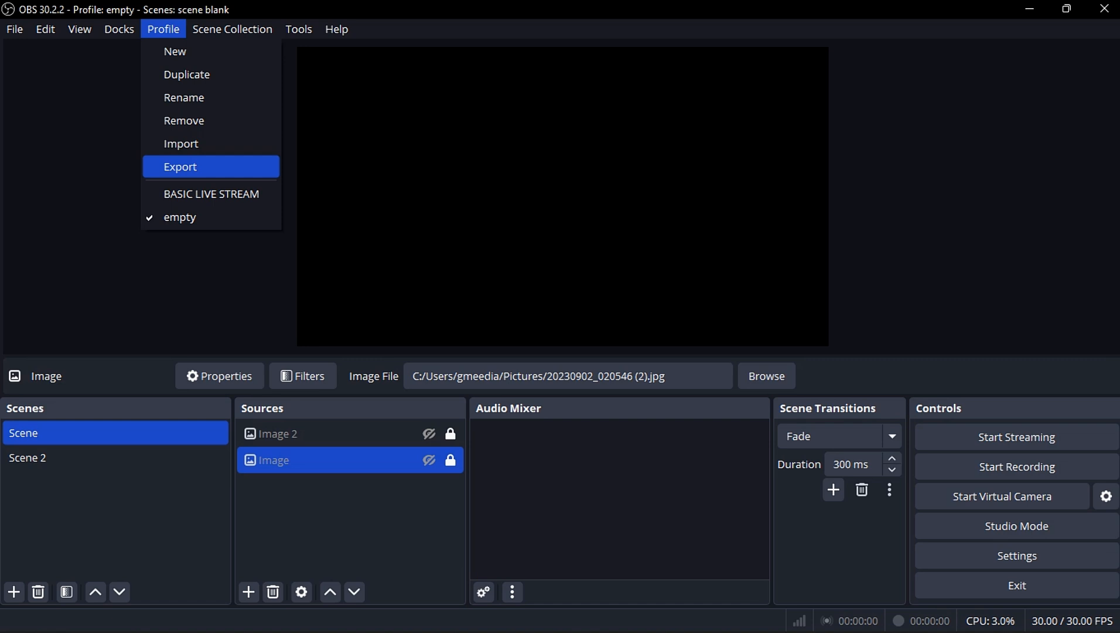
pyautogui.click(180, 166)
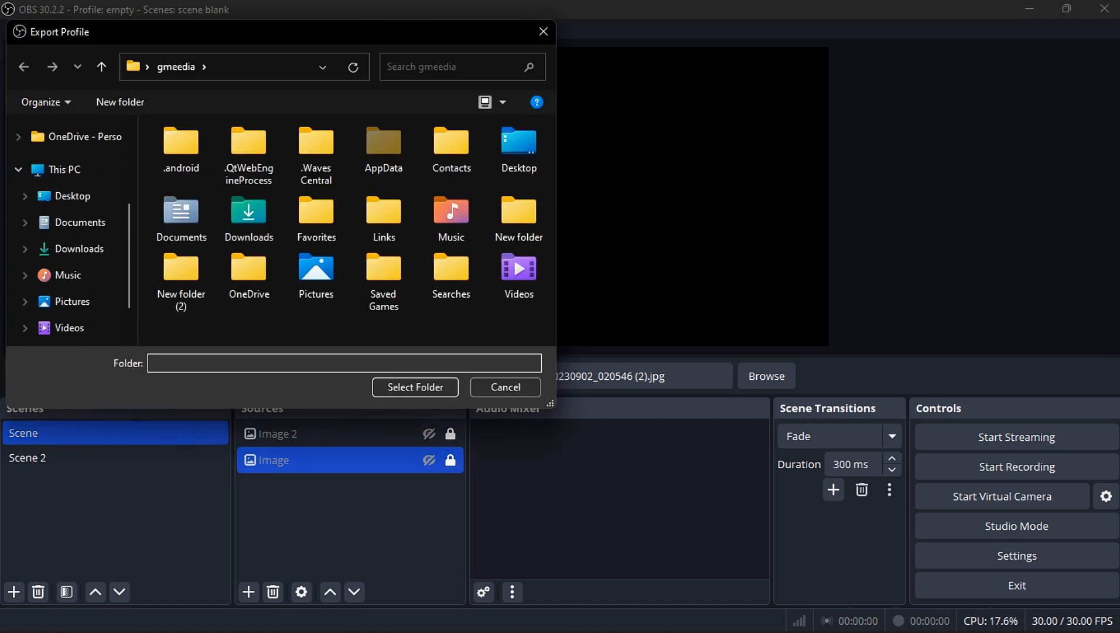
pyautogui.click(72, 196)
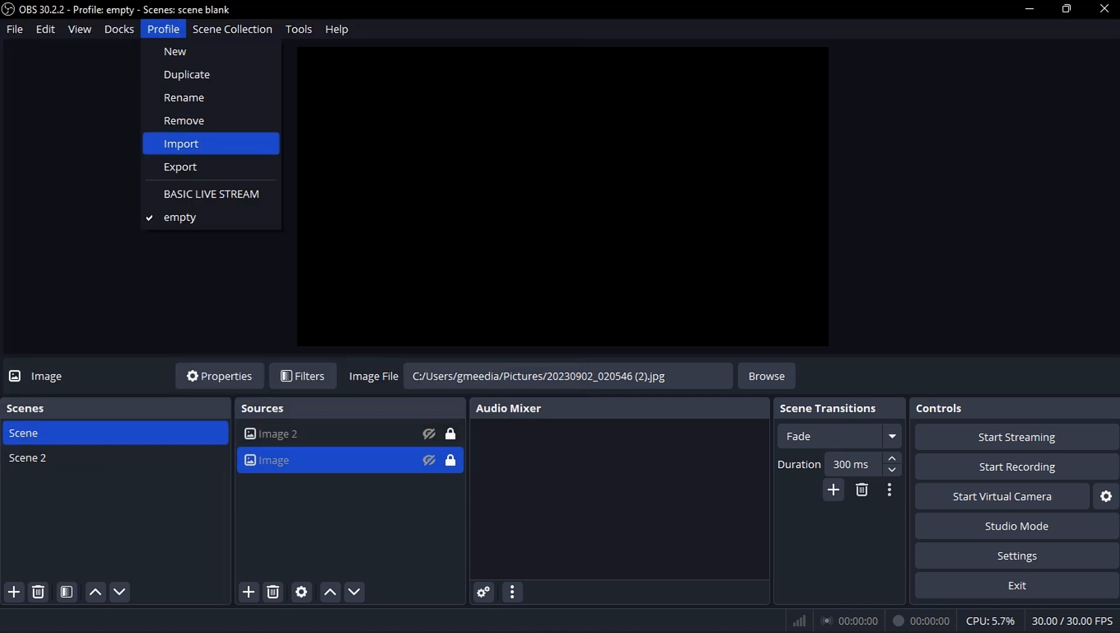
# Step: Import the profile from the BASIC_LIVE_STREAM folder on the Desktop and check the list of profiles
pyautogui.press('Return')
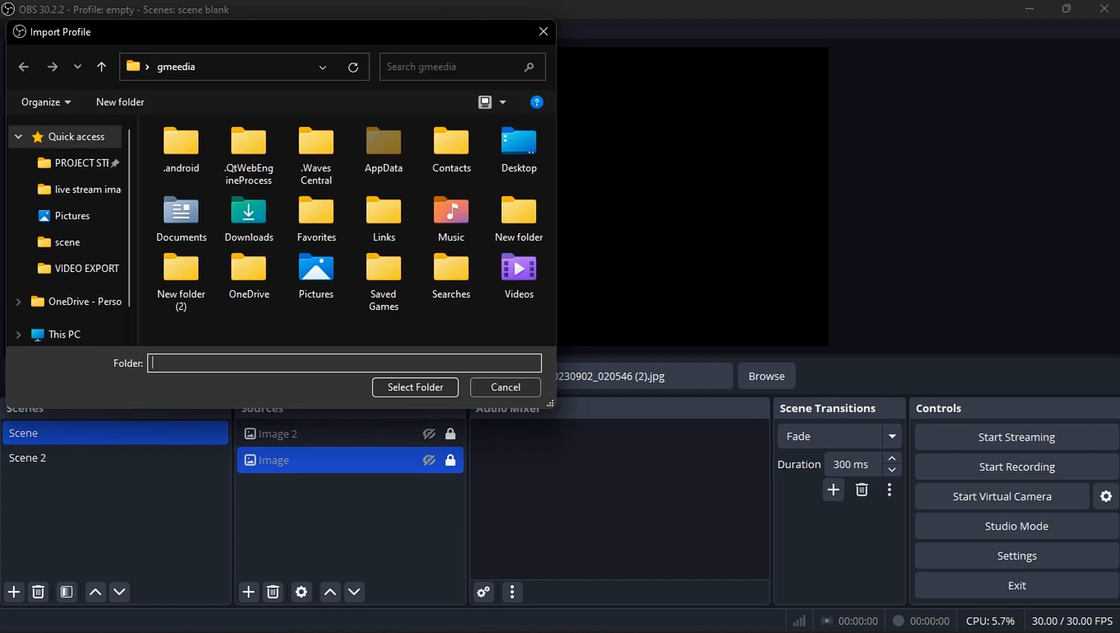
pyautogui.scroll(-2, 66, 293)
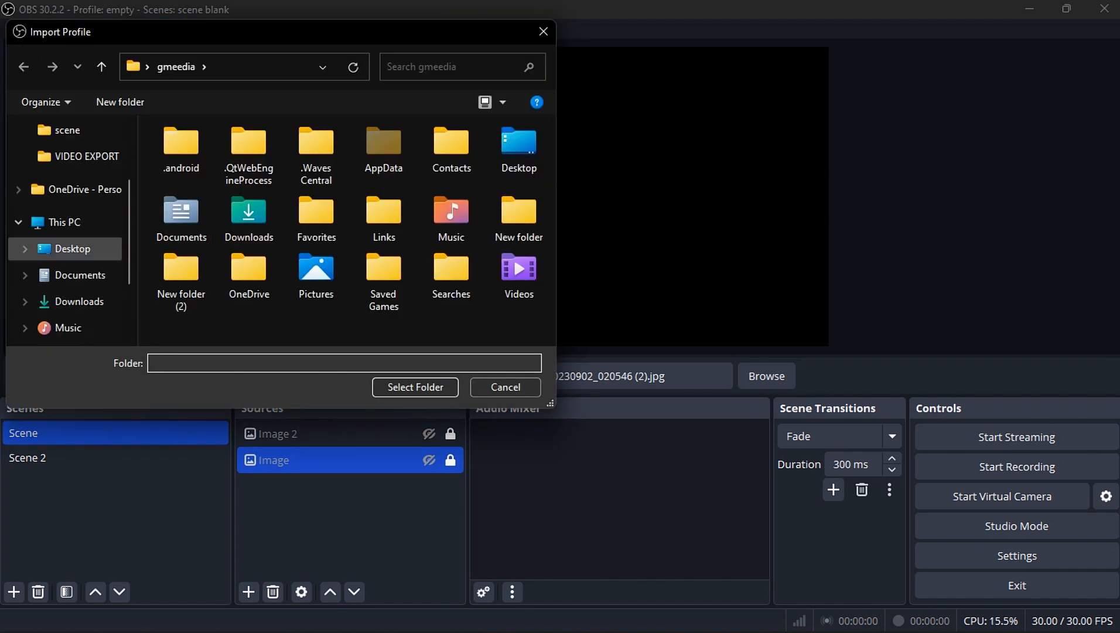
pyautogui.click(73, 249)
pyautogui.click(215, 254)
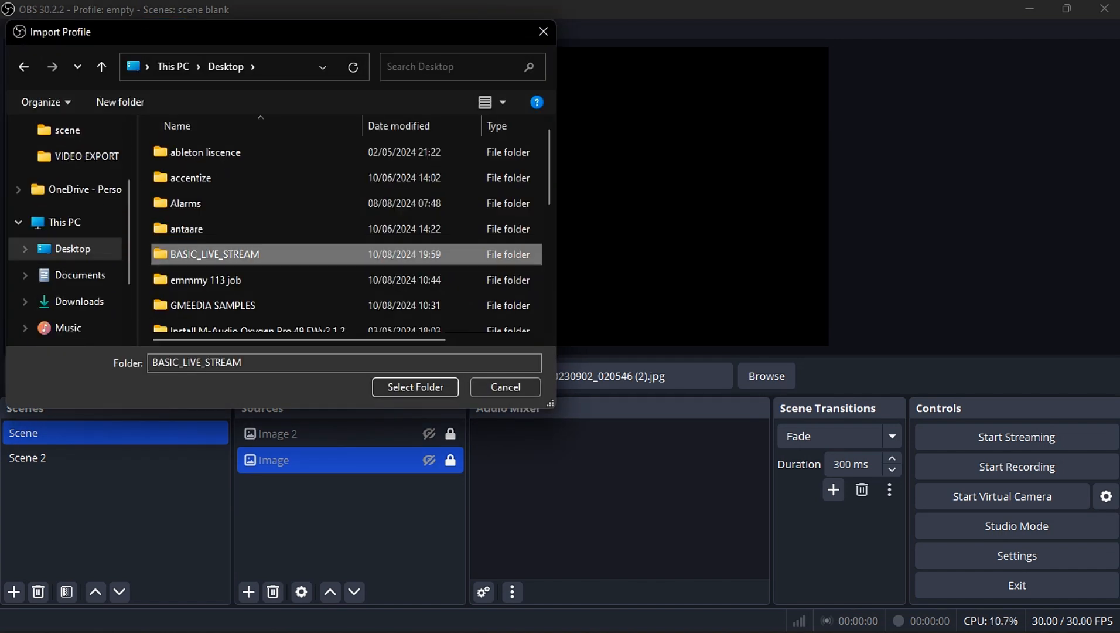
pyautogui.press('Return')
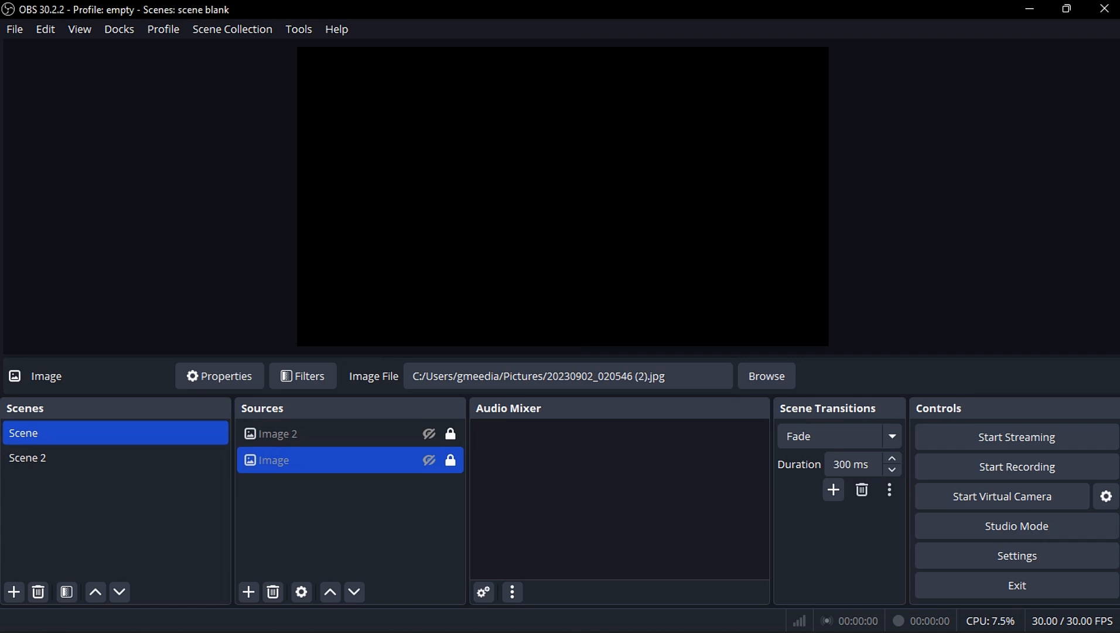
pyautogui.click(164, 30)
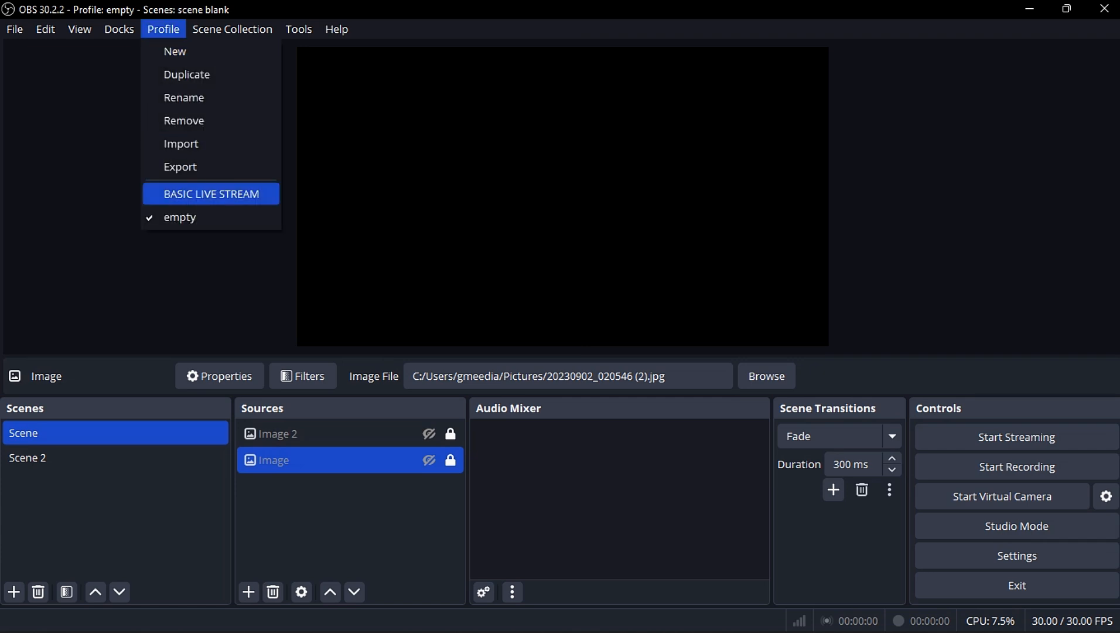
# Step: Create a new scene collection named scenrtttttt
pyautogui.moveTo(233, 29)
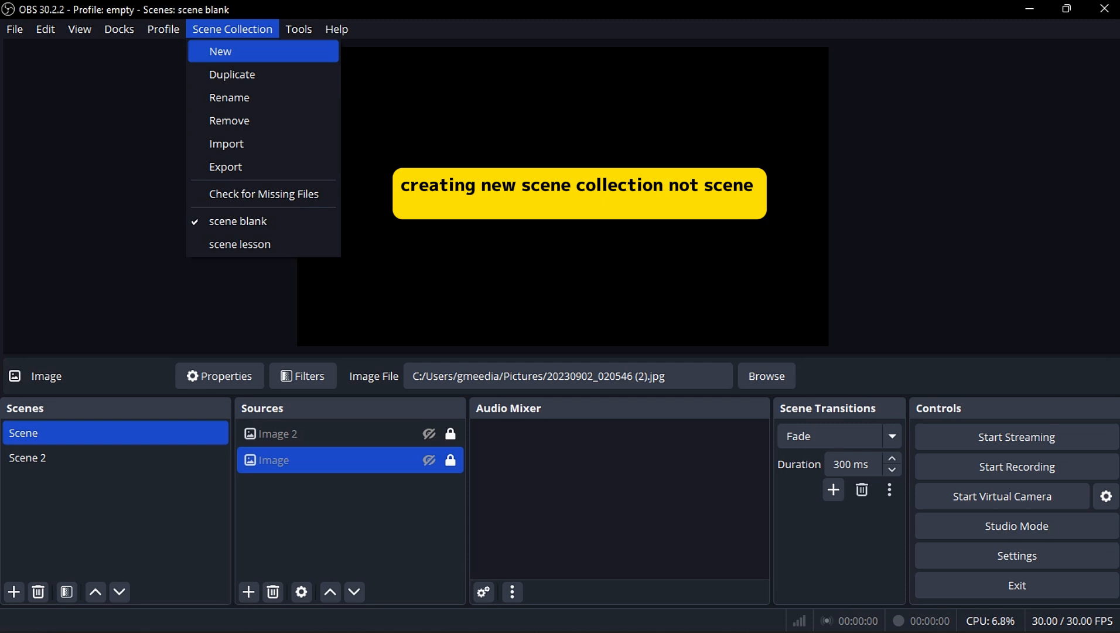
pyautogui.click(264, 52)
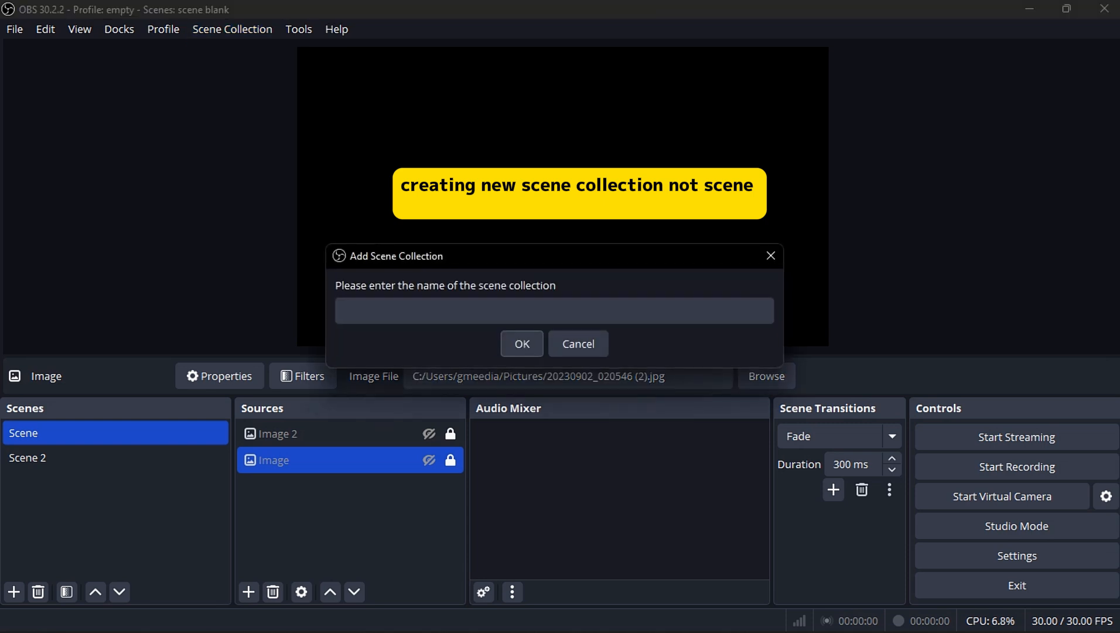
pyautogui.click(554, 311)
pyautogui.write('scenrttttt')
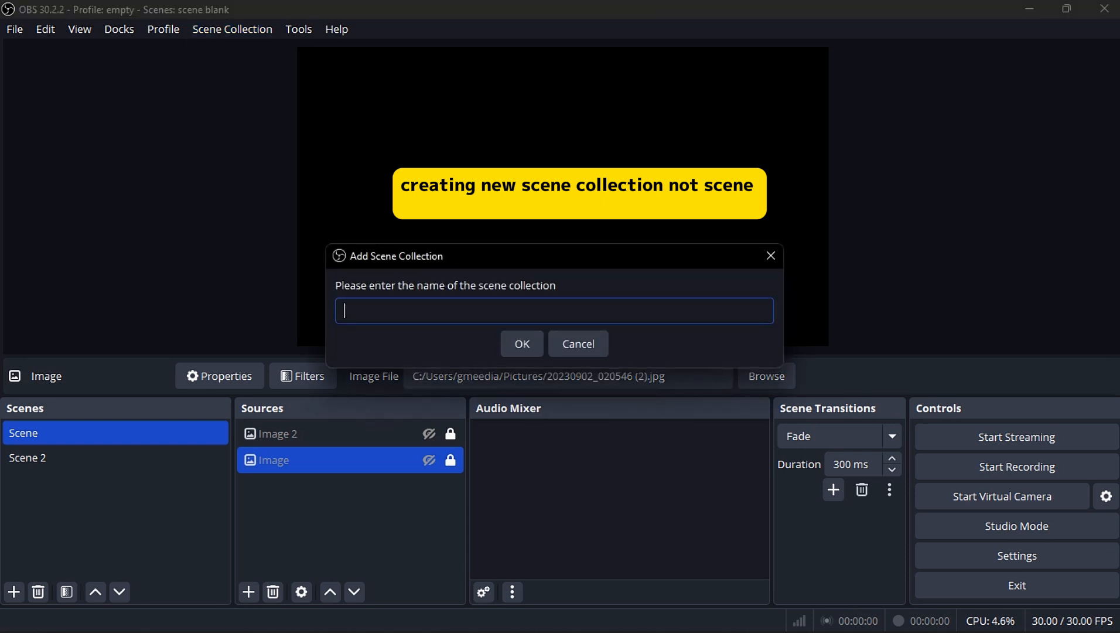
pyautogui.write('t')
pyautogui.click(522, 343)
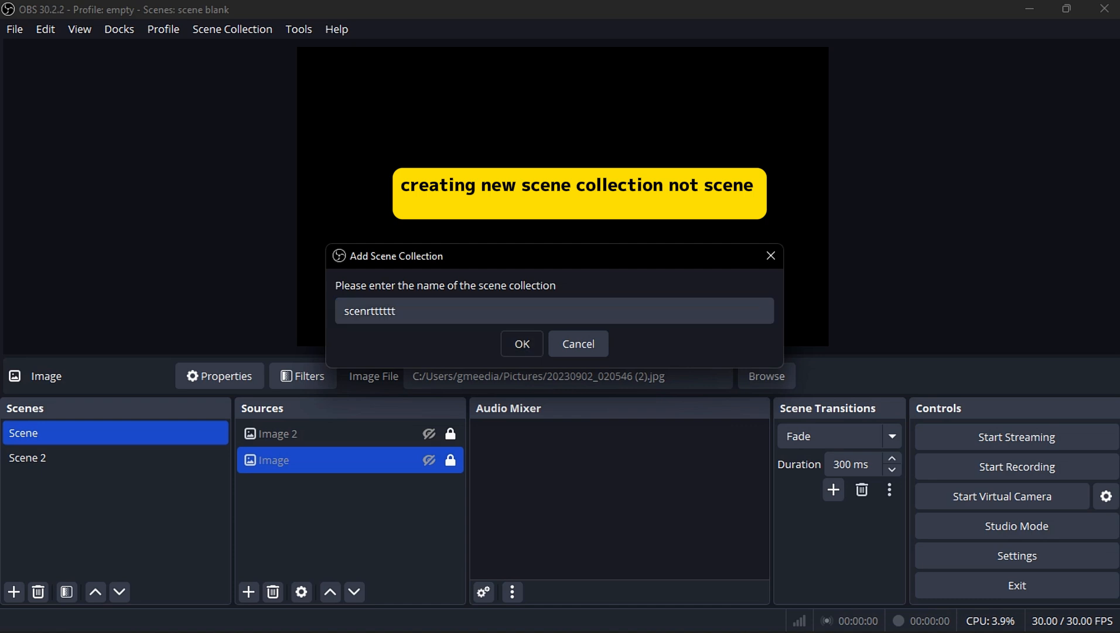
# Step: Switch to the scene lesson collection and back to the scenrtttttt collection
pyautogui.click(233, 29)
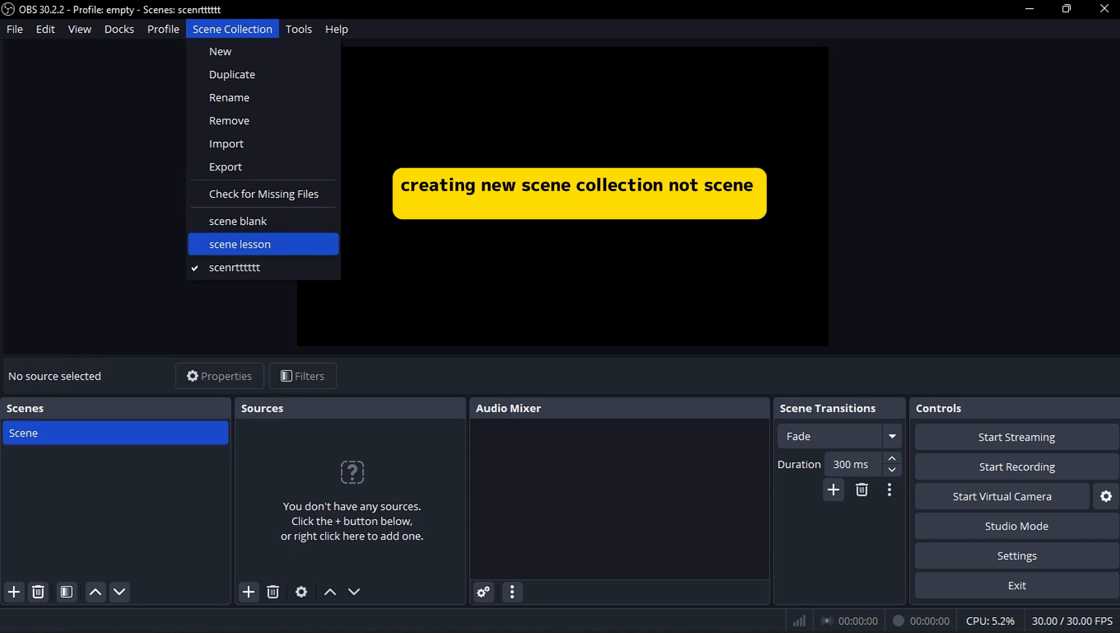
pyautogui.click(263, 244)
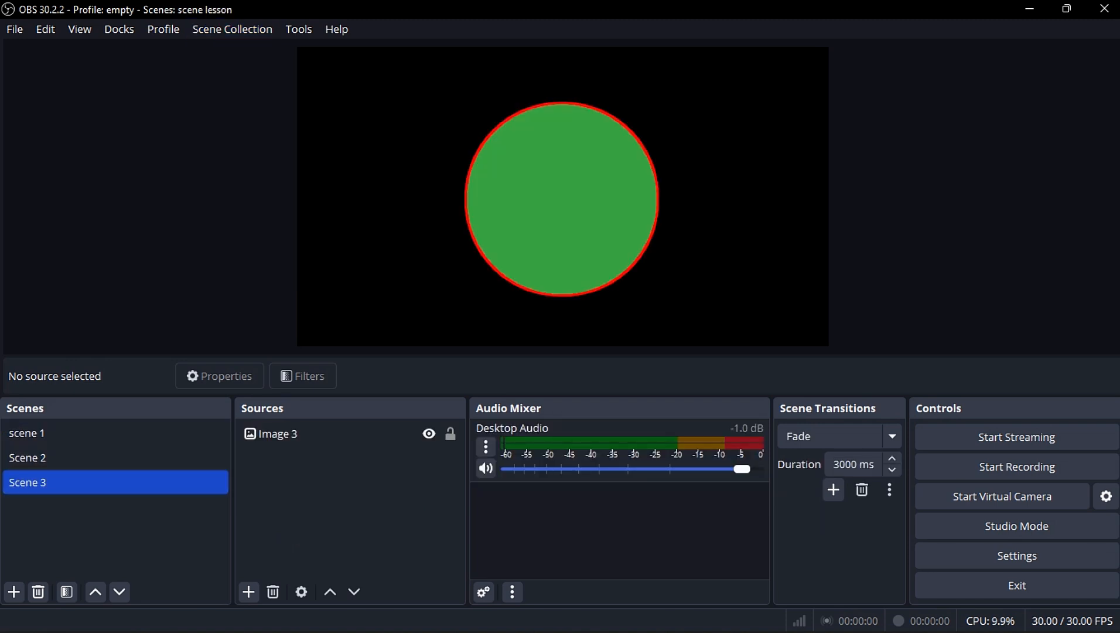
pyautogui.click(233, 29)
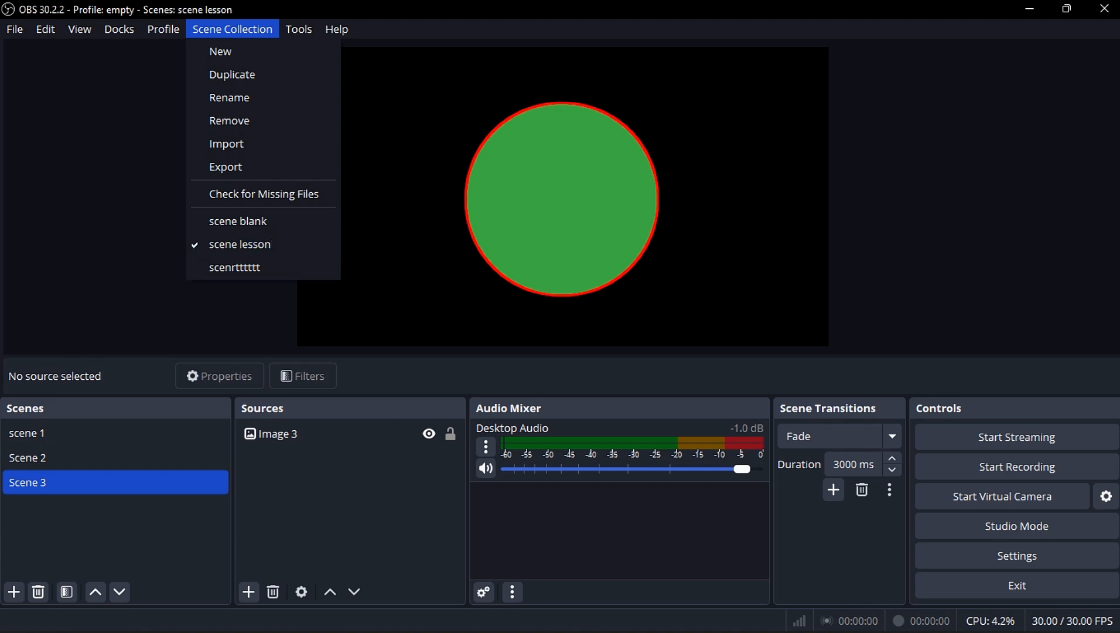
pyautogui.click(235, 267)
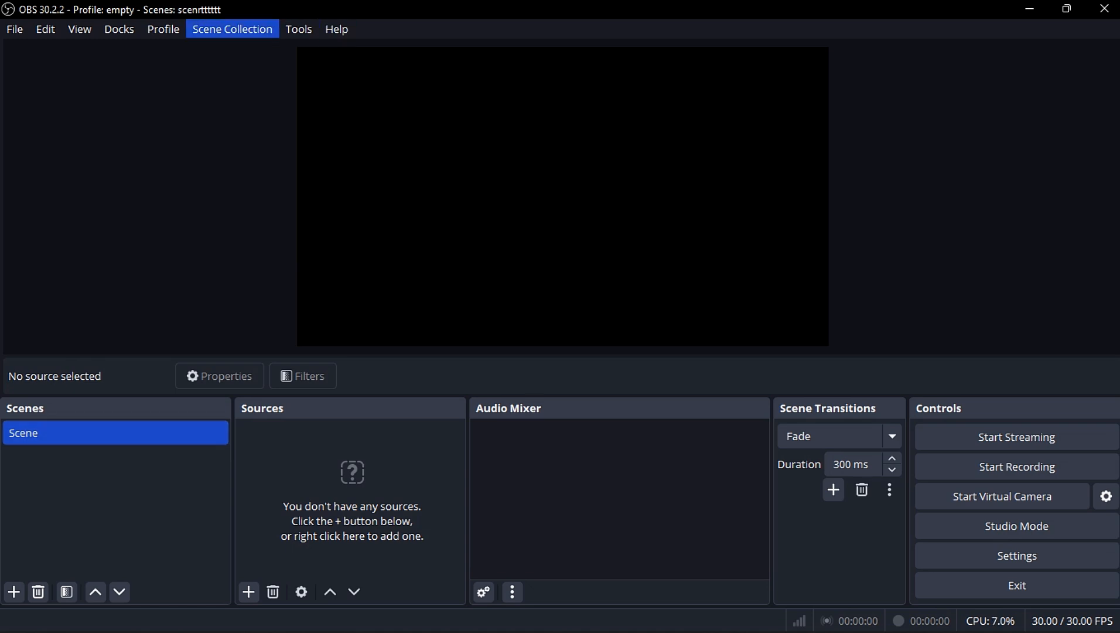
# Step: Rename the scenrtttttt scene collection to fine scene
pyautogui.click(232, 28)
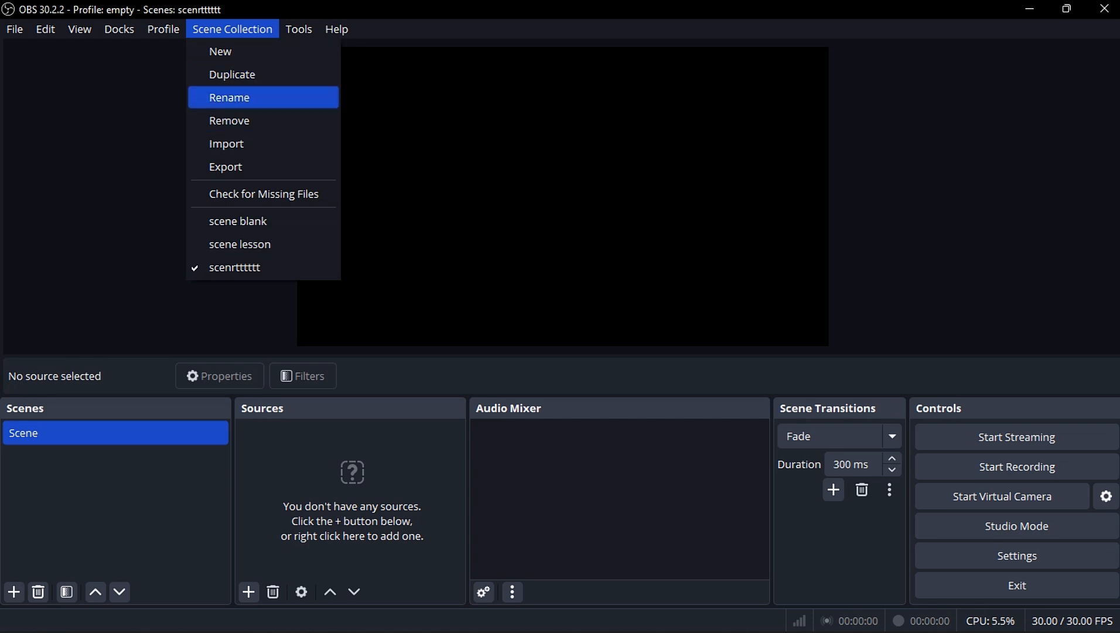
pyautogui.press('Return')
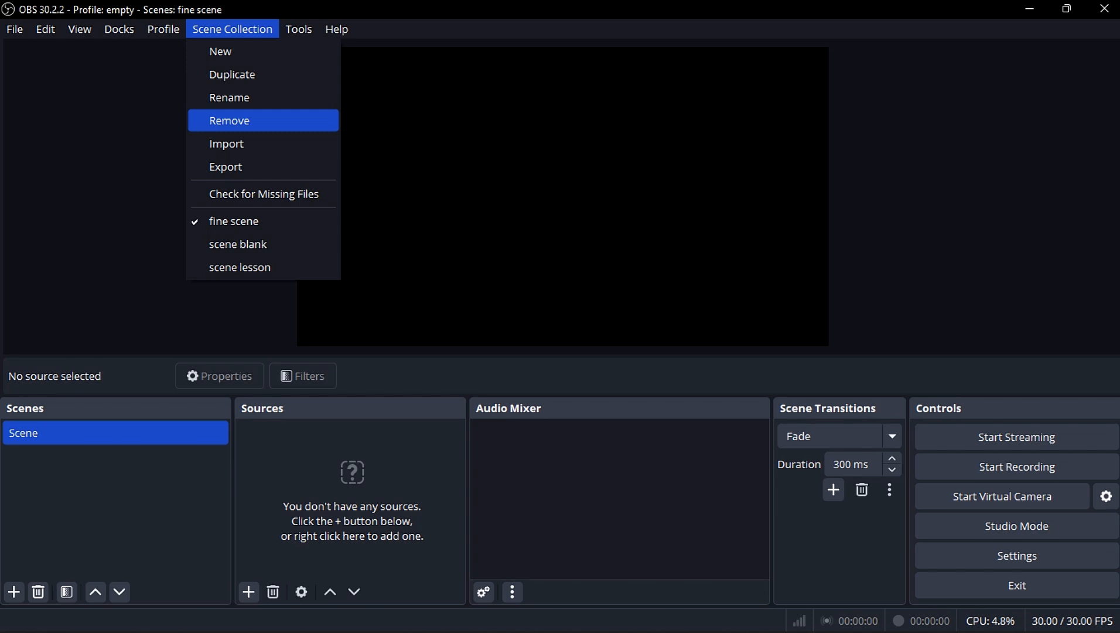
# Step: Remove the fine scene collection, confirming the removal
pyautogui.click(233, 29)
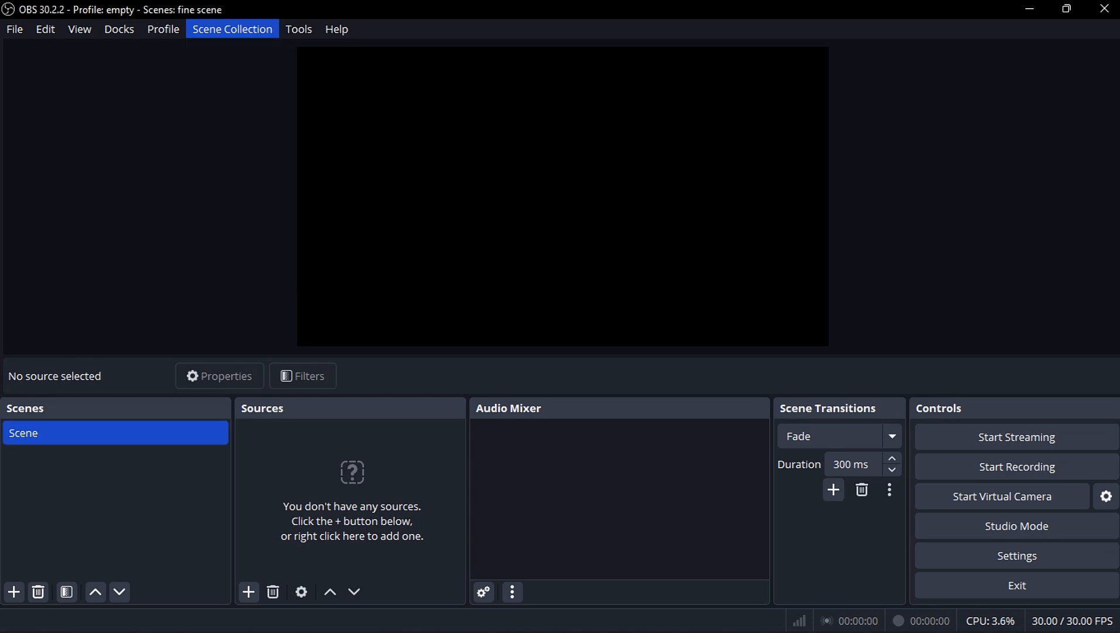
pyautogui.click(233, 30)
pyautogui.click(230, 117)
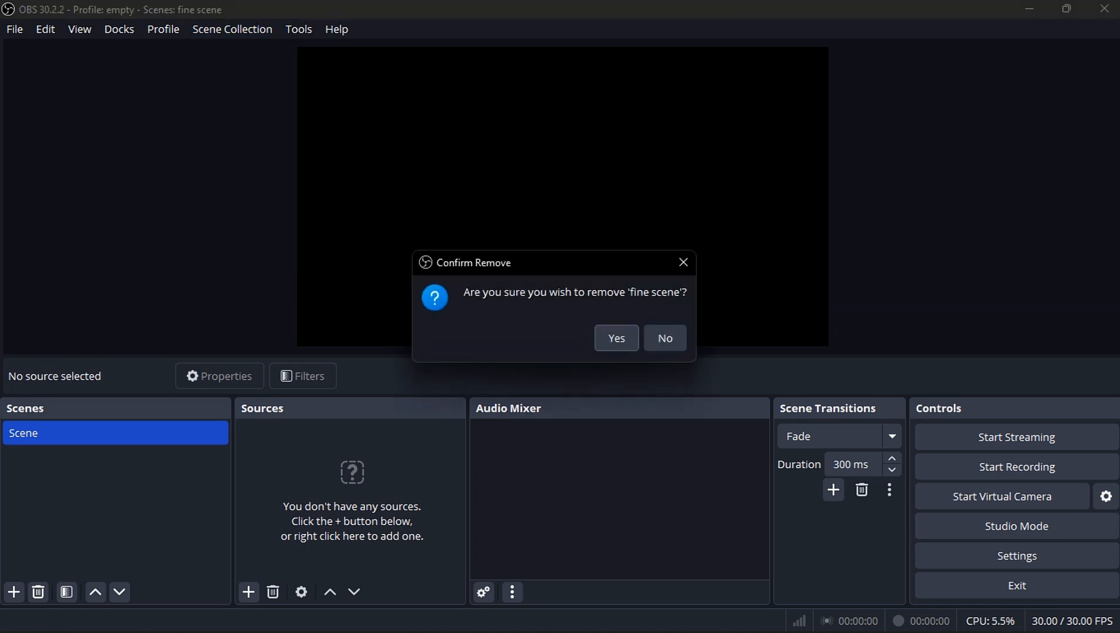
pyautogui.click(616, 338)
# Step: Look at the export dialog for the scene blank collection and close it without saving
pyautogui.click(232, 29)
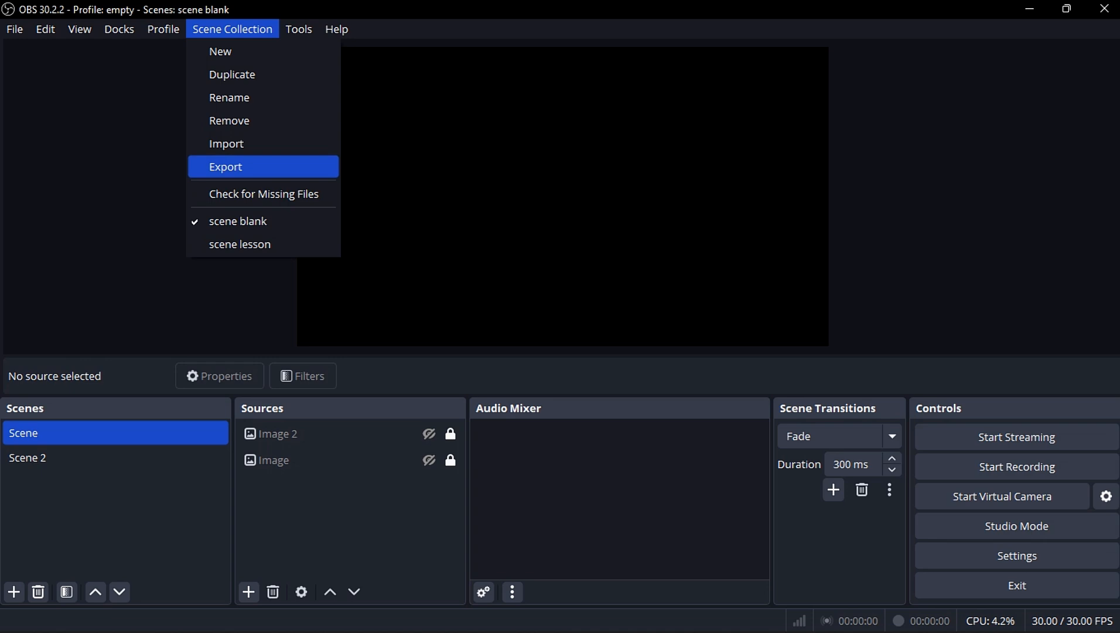
pyautogui.click(226, 167)
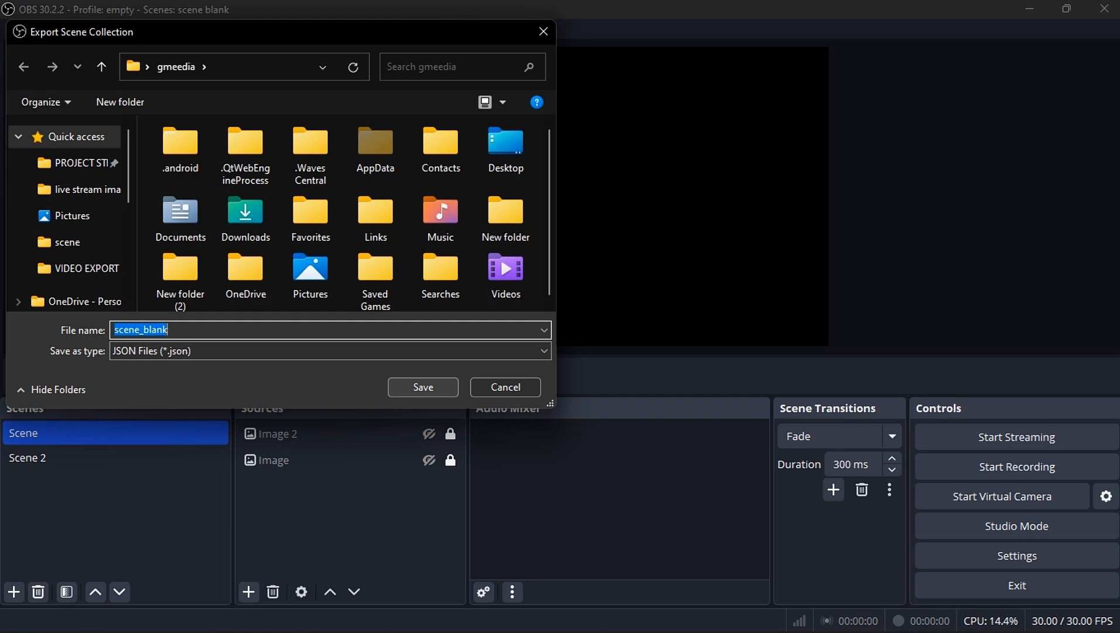
pyautogui.click(543, 31)
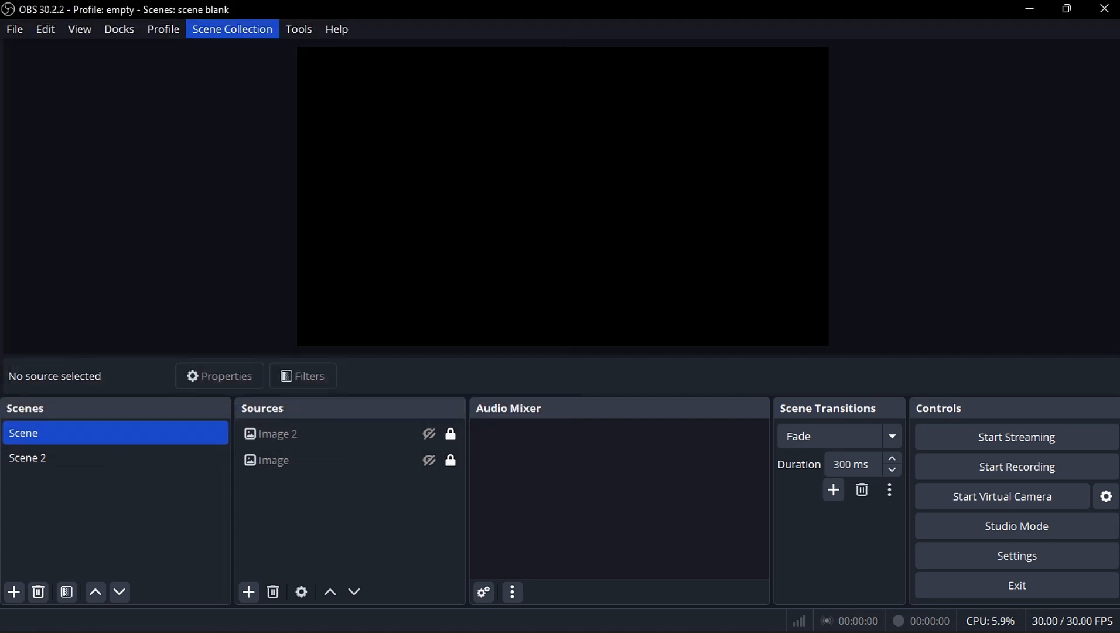
# Step: Import the scene collection file scene switcher.json from the scene subfolder of BASIC_LIVE_STREAM on the Desktop, marking its entry for import
pyautogui.click(232, 29)
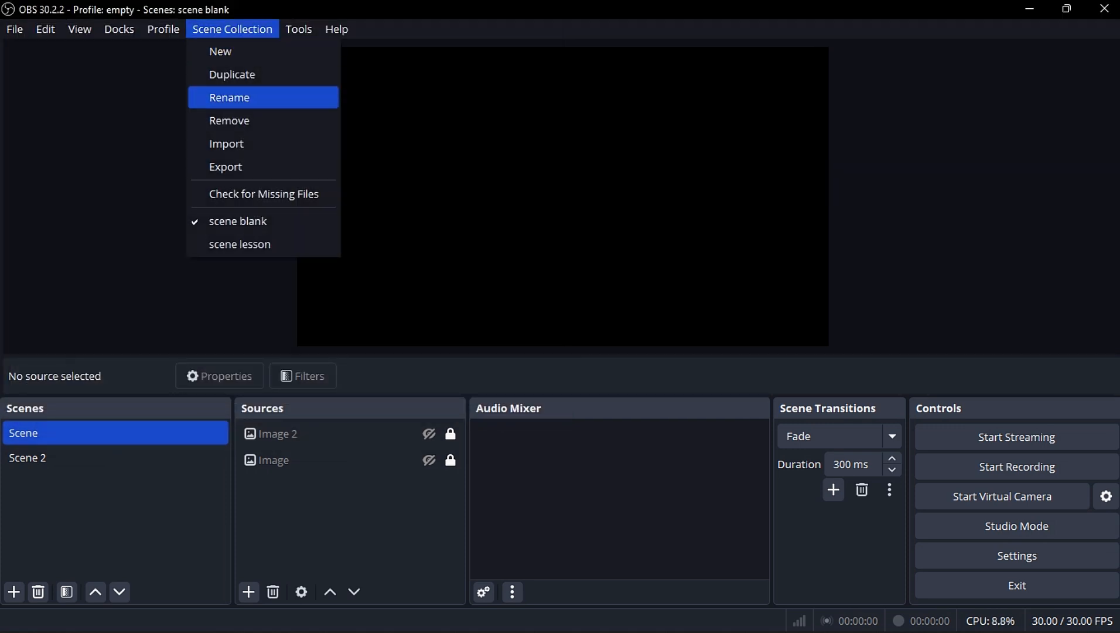
pyautogui.click(226, 143)
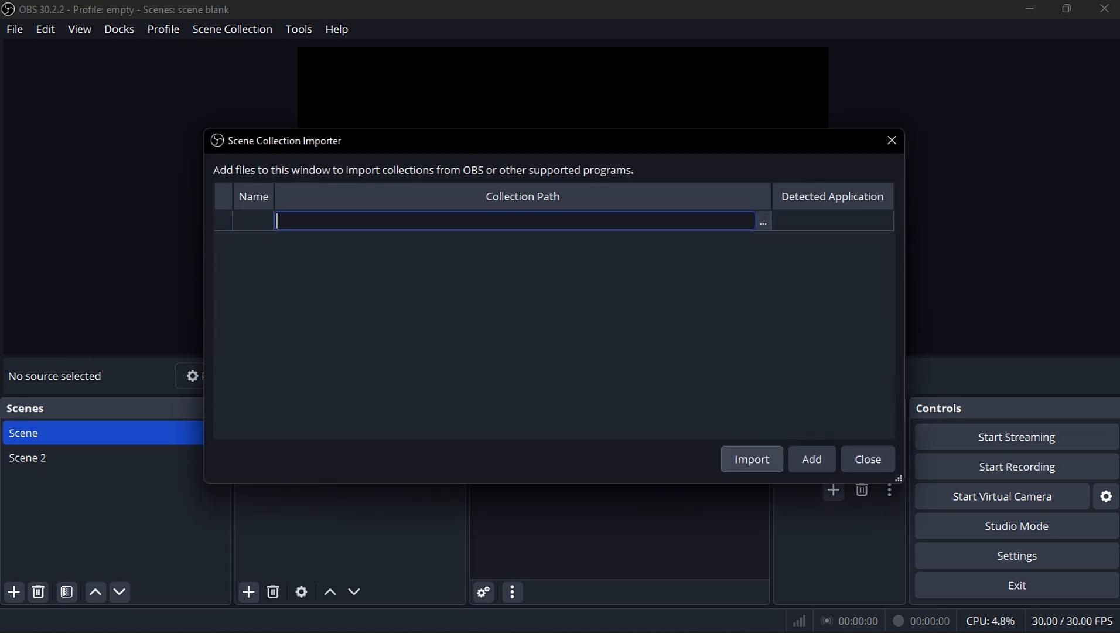
pyautogui.click(812, 459)
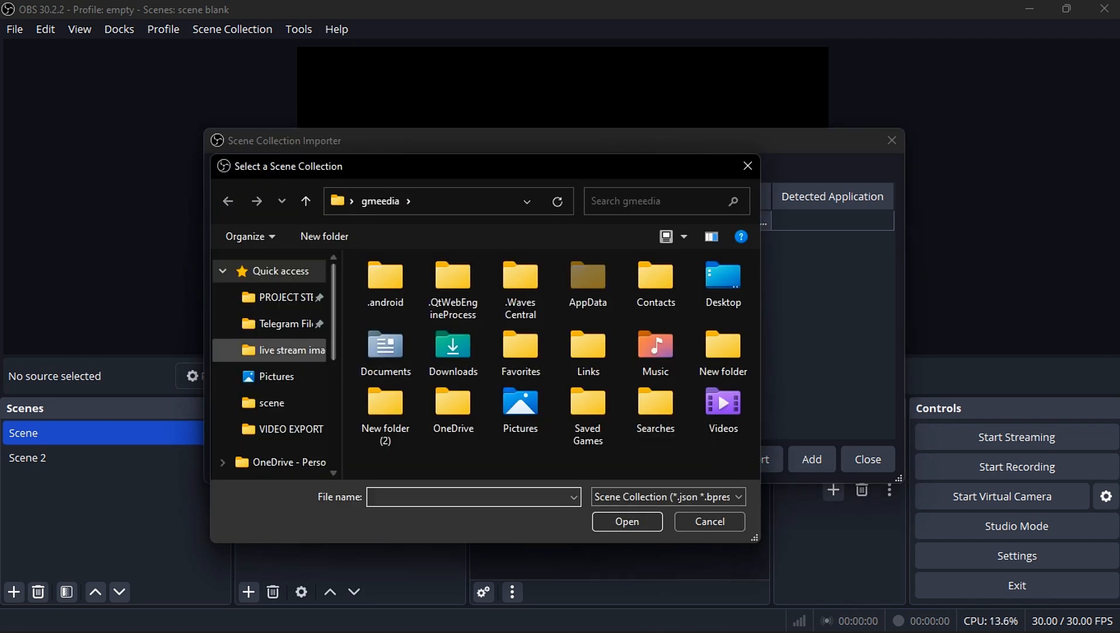
pyautogui.scroll(-2, 271, 402)
pyautogui.scroll(2, 271, 403)
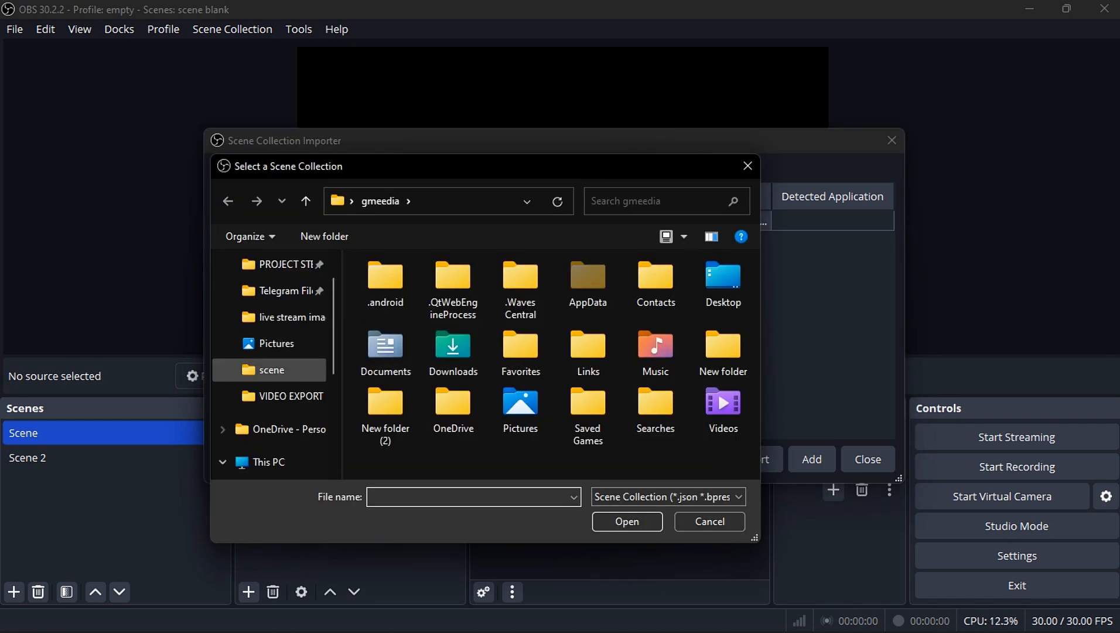
pyautogui.scroll(-2, 272, 402)
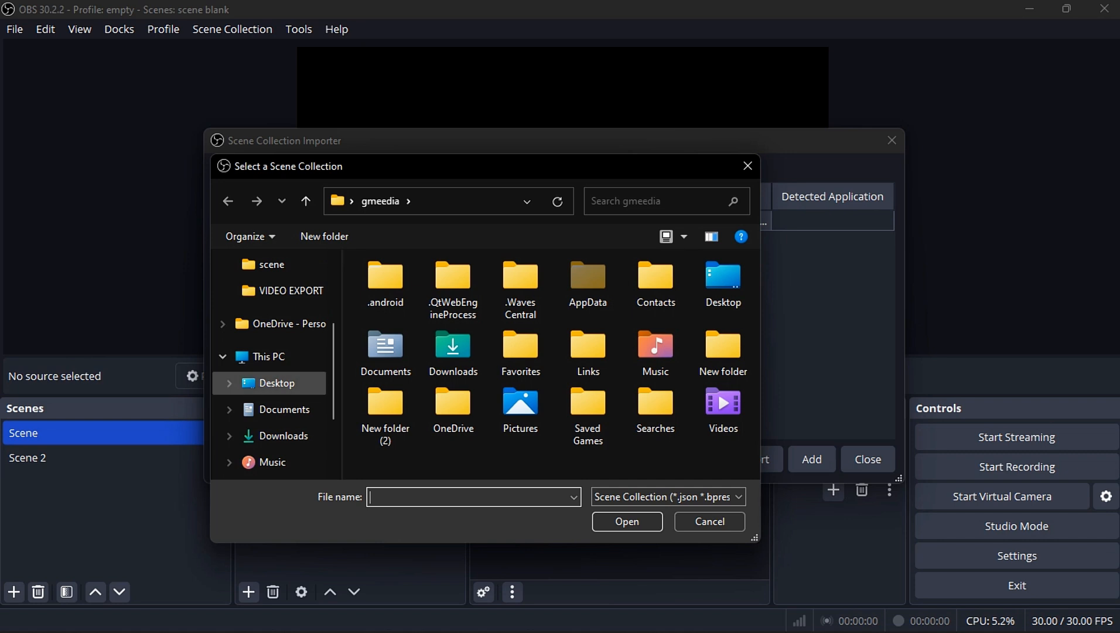
pyautogui.click(277, 382)
pyautogui.doubleClick(419, 388)
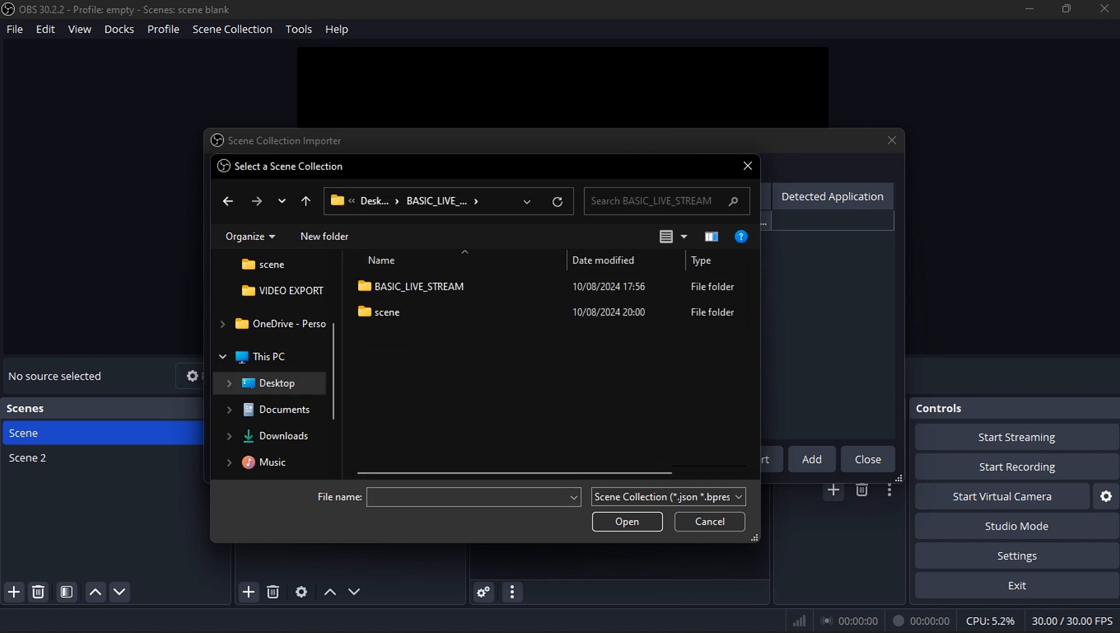
pyautogui.doubleClick(384, 312)
pyautogui.click(417, 287)
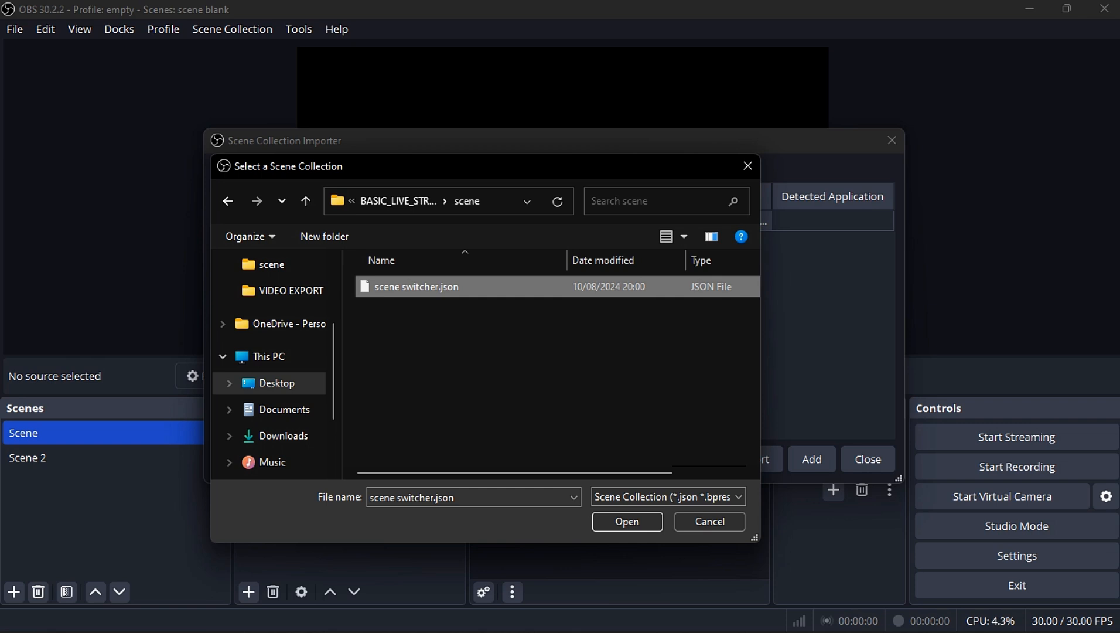
pyautogui.click(627, 521)
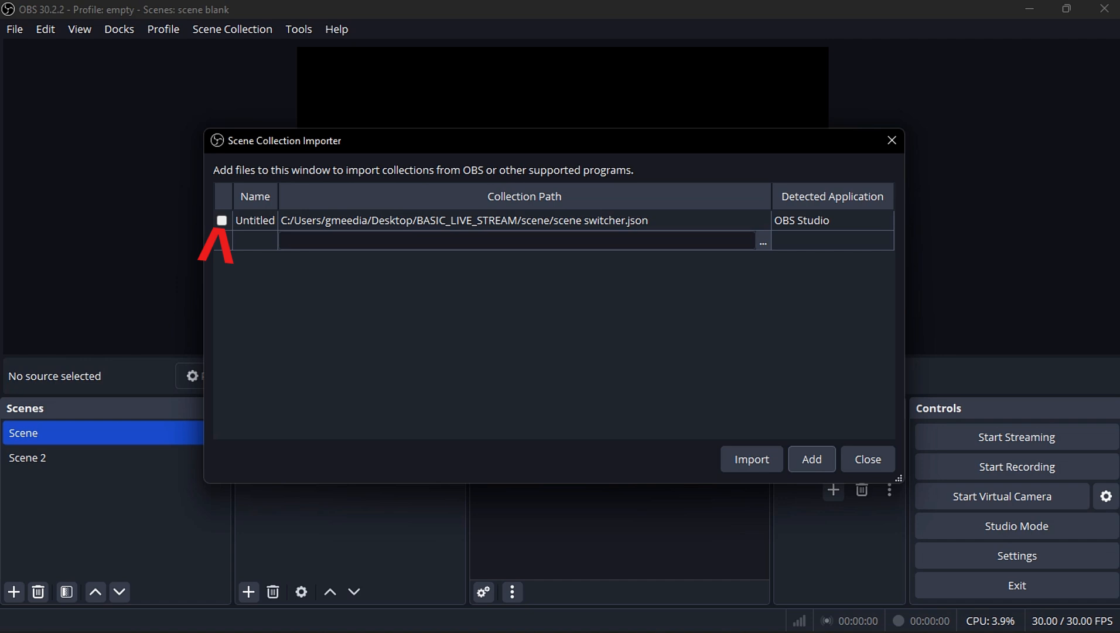
pyautogui.click(222, 220)
pyautogui.click(751, 458)
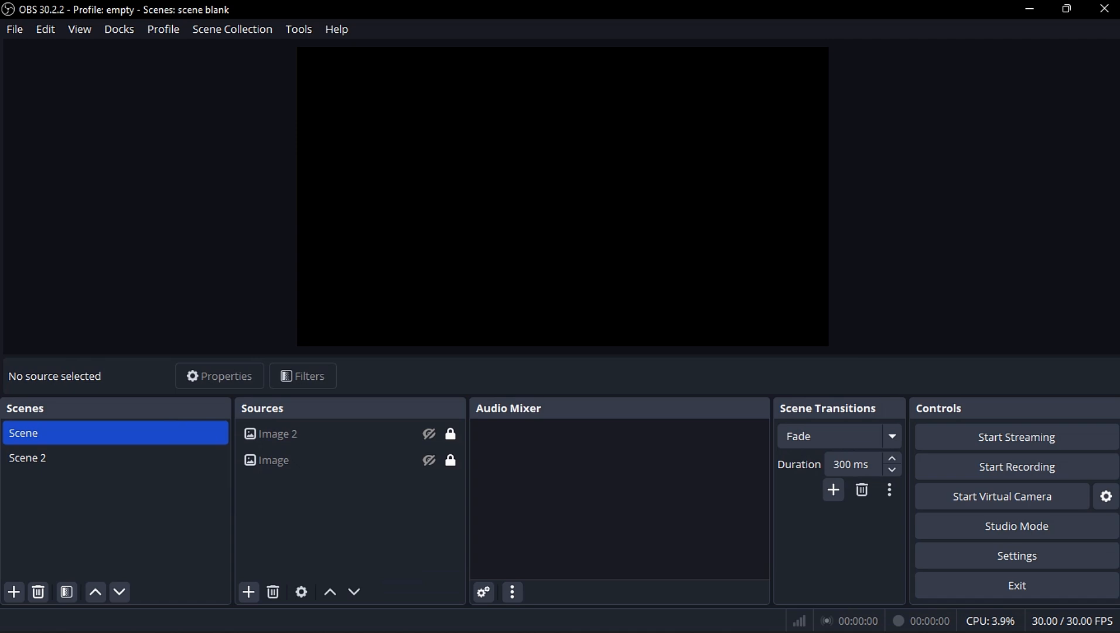
# Step: Switch from the scene blank collection to the scene lesson collection
pyautogui.click(233, 29)
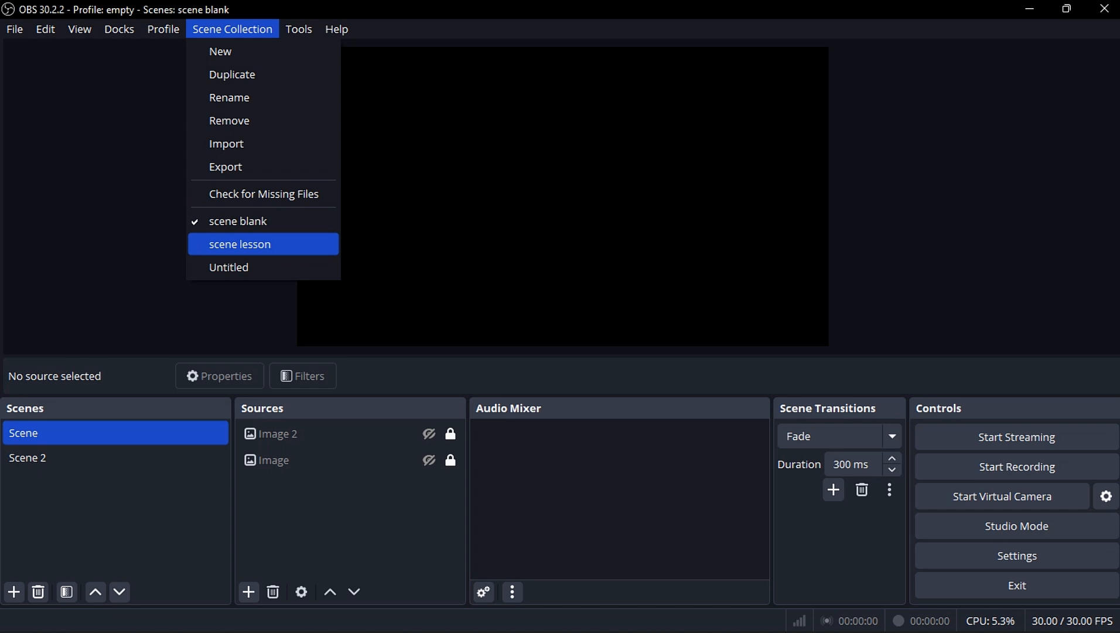
pyautogui.press('Up')
pyautogui.press('Down')
pyautogui.press('Return')
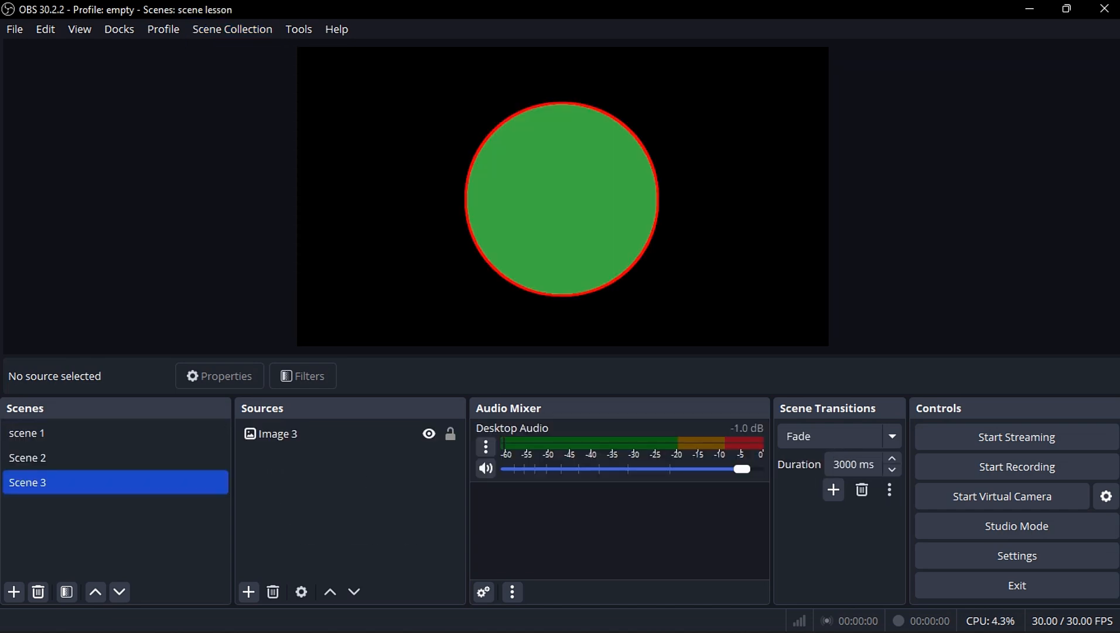
# Step: Switch to the scene blank collection, and return to the scene lesson collection
pyautogui.click(232, 30)
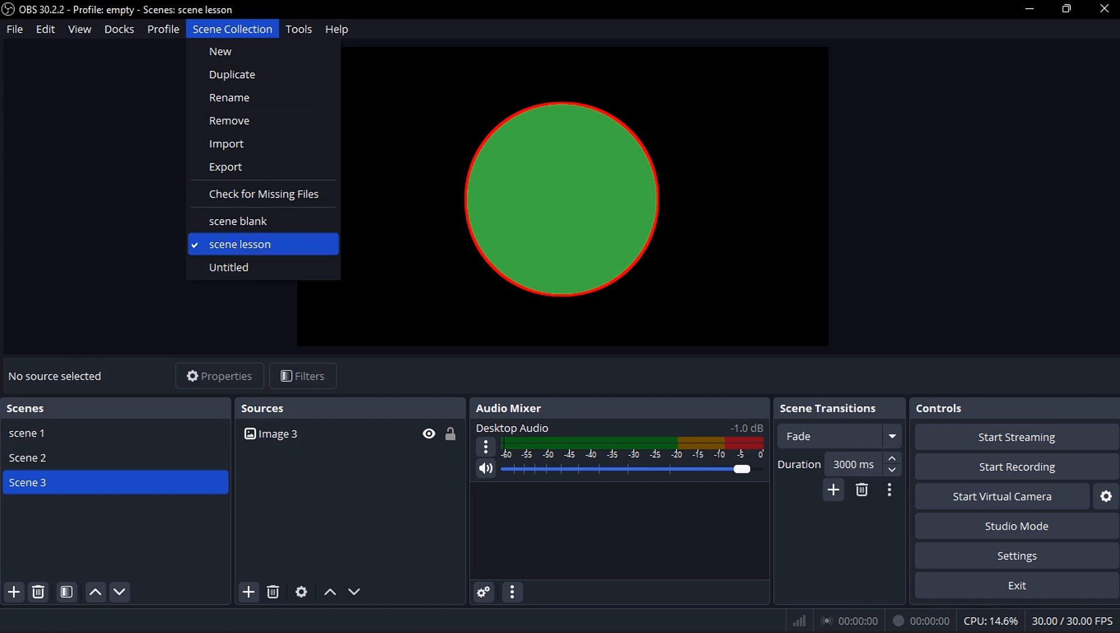
pyautogui.press('Up')
pyautogui.click(238, 221)
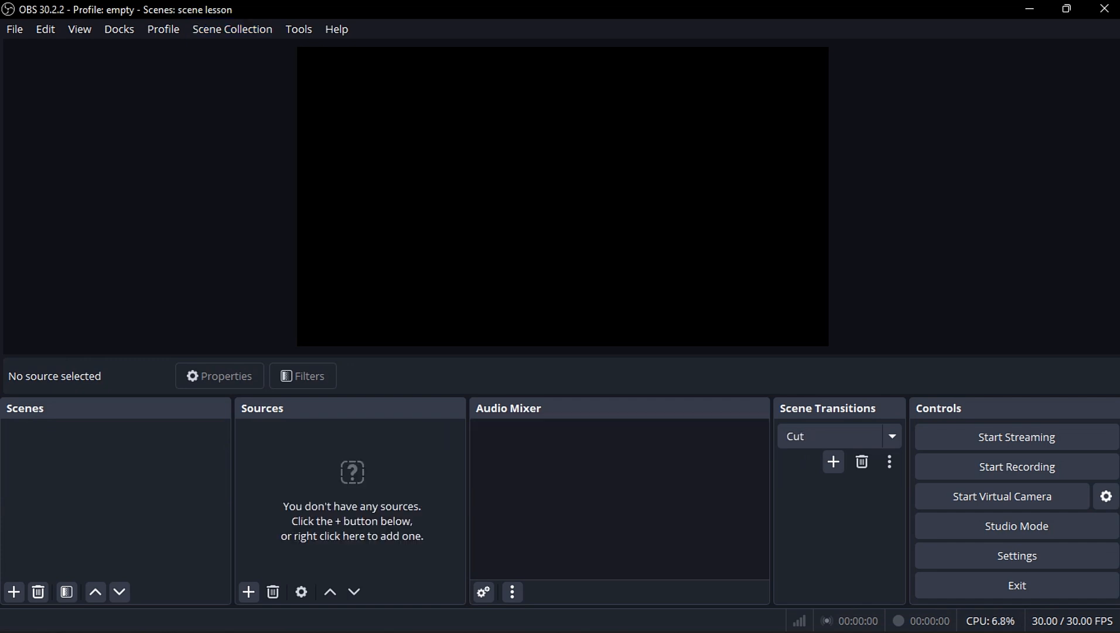
pyautogui.click(232, 29)
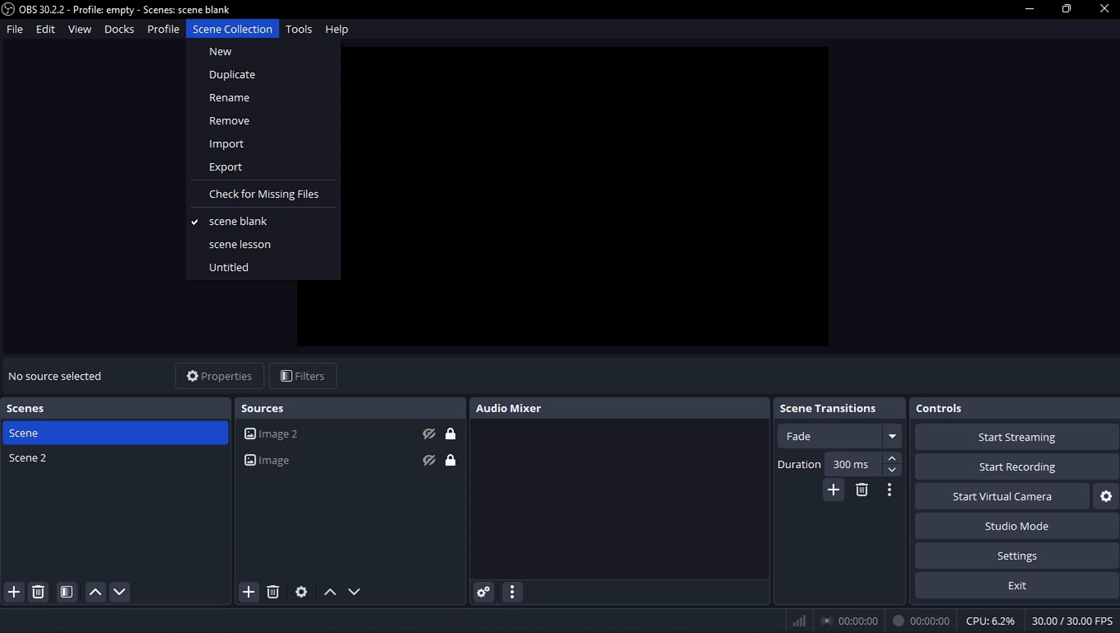
pyautogui.click(239, 245)
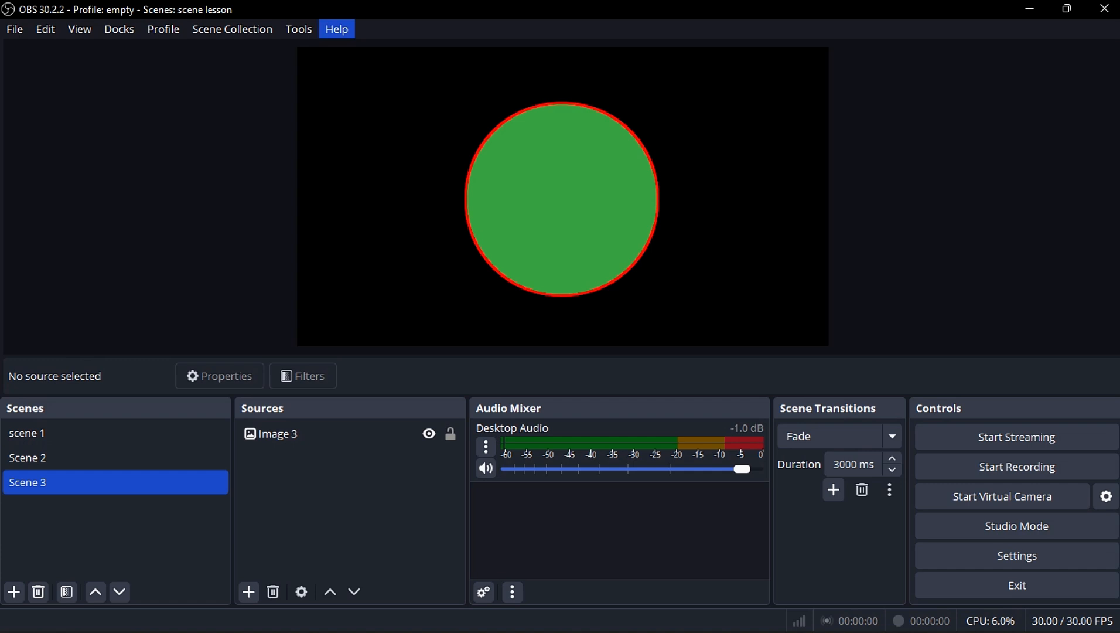
# Step: Switch from the scene lesson collection to the scene blank collection
pyautogui.click(232, 29)
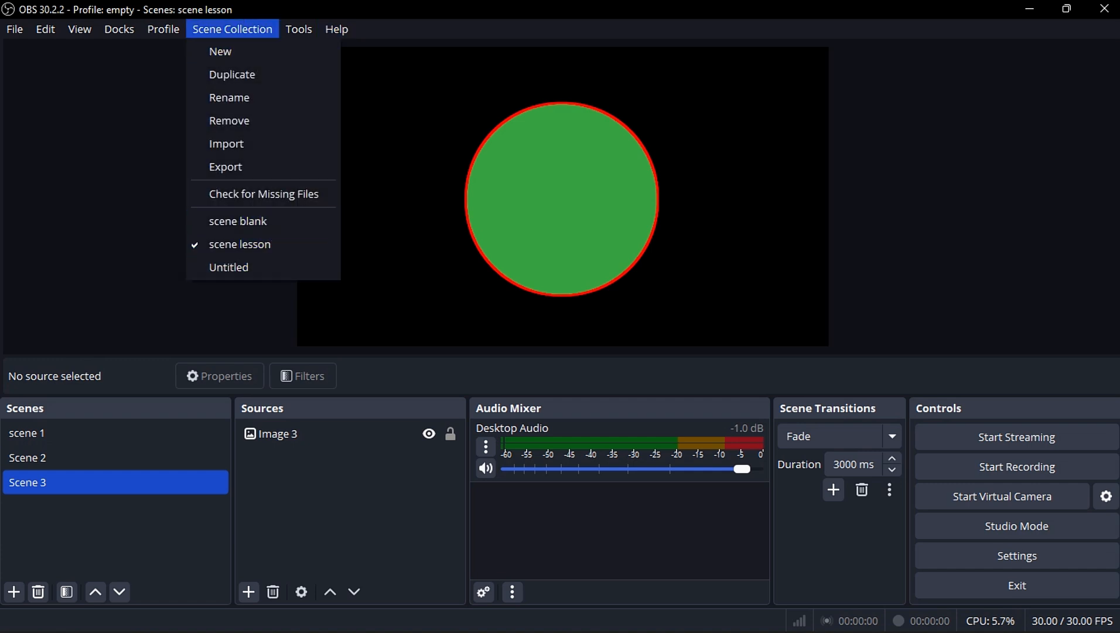
pyautogui.click(232, 29)
pyautogui.click(232, 30)
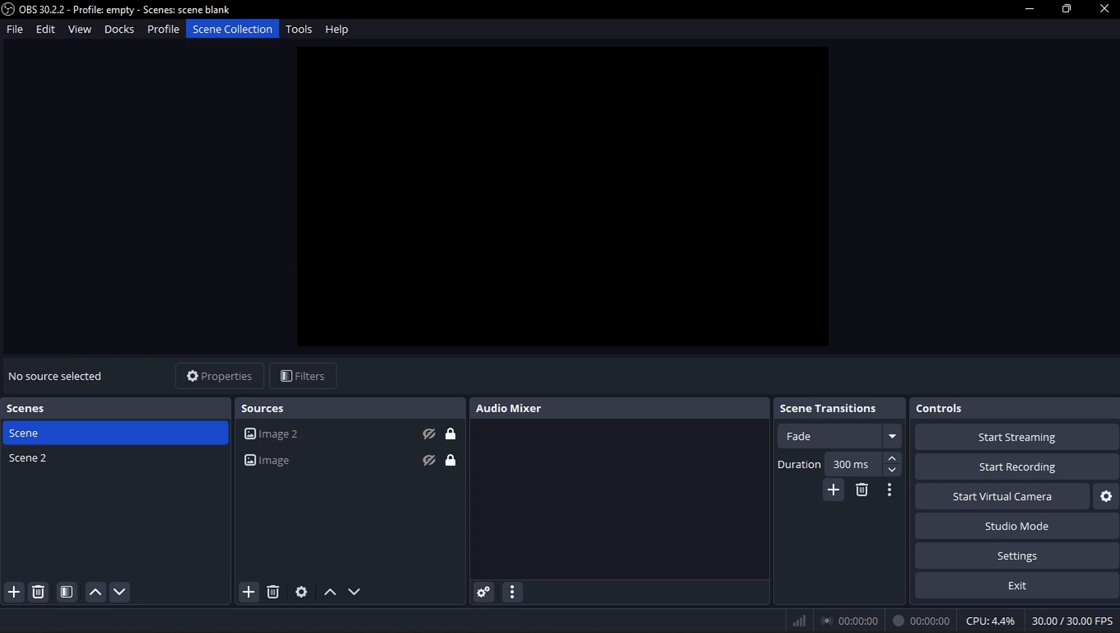
# Step: Look at the usage options of the Auto-Configuration Wizard and close it without running it
pyautogui.moveTo(299, 29)
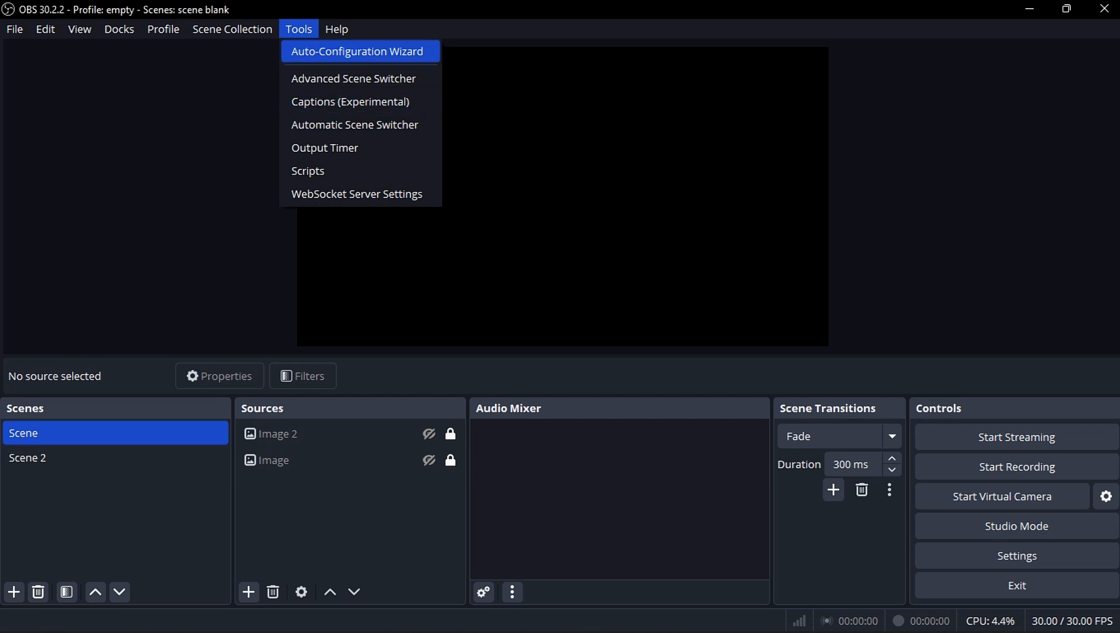
pyautogui.press('Return')
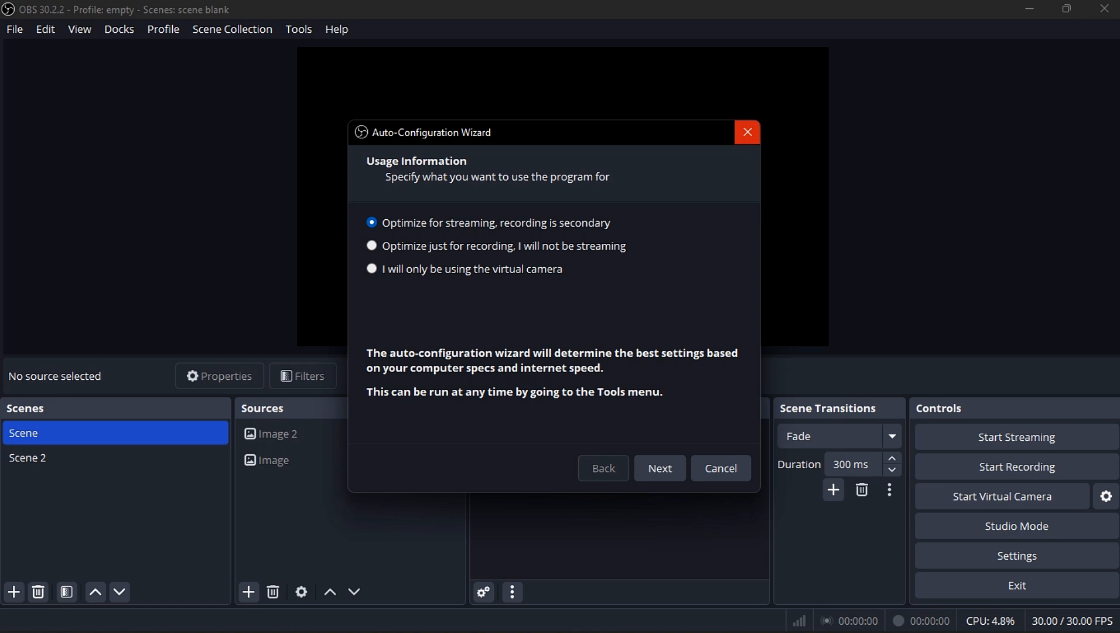
pyautogui.click(747, 133)
# Step: Open the Advanced Scene Switcher for the scene blank collection and look over its macro and general settings
pyautogui.click(298, 29)
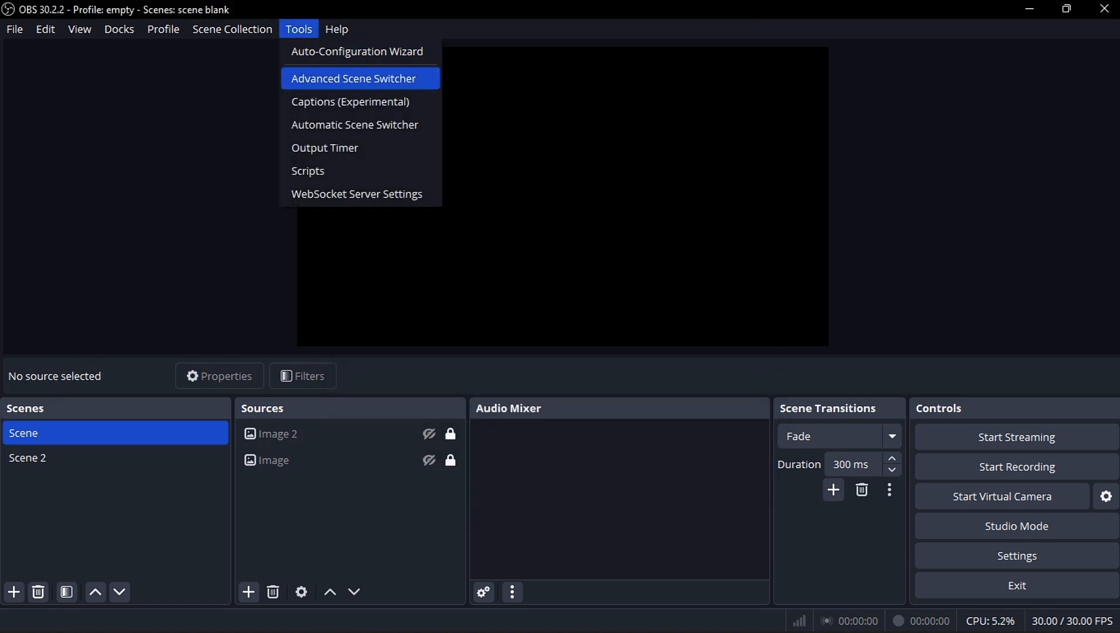
pyautogui.click(354, 78)
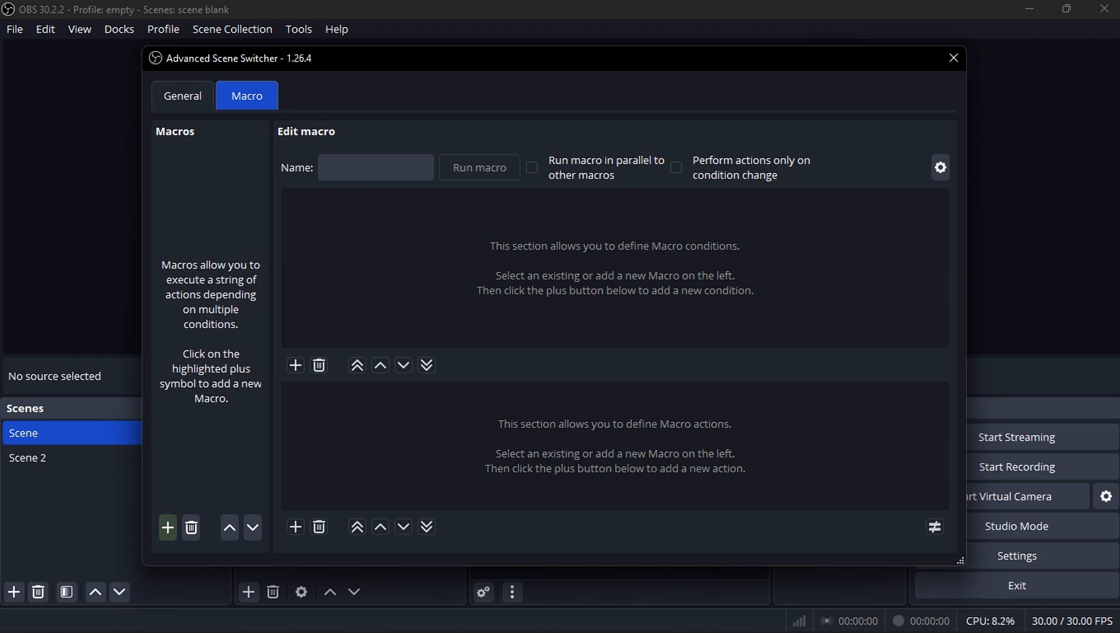
pyautogui.click(183, 95)
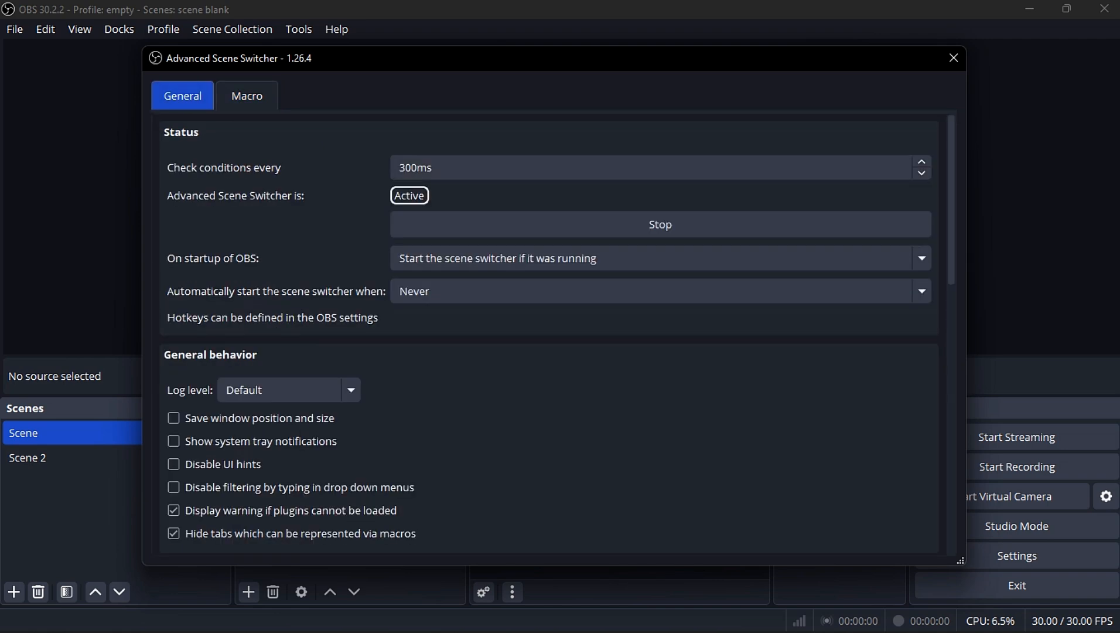
pyautogui.scroll(-1, 548, 334)
pyautogui.scroll(-5, 549, 334)
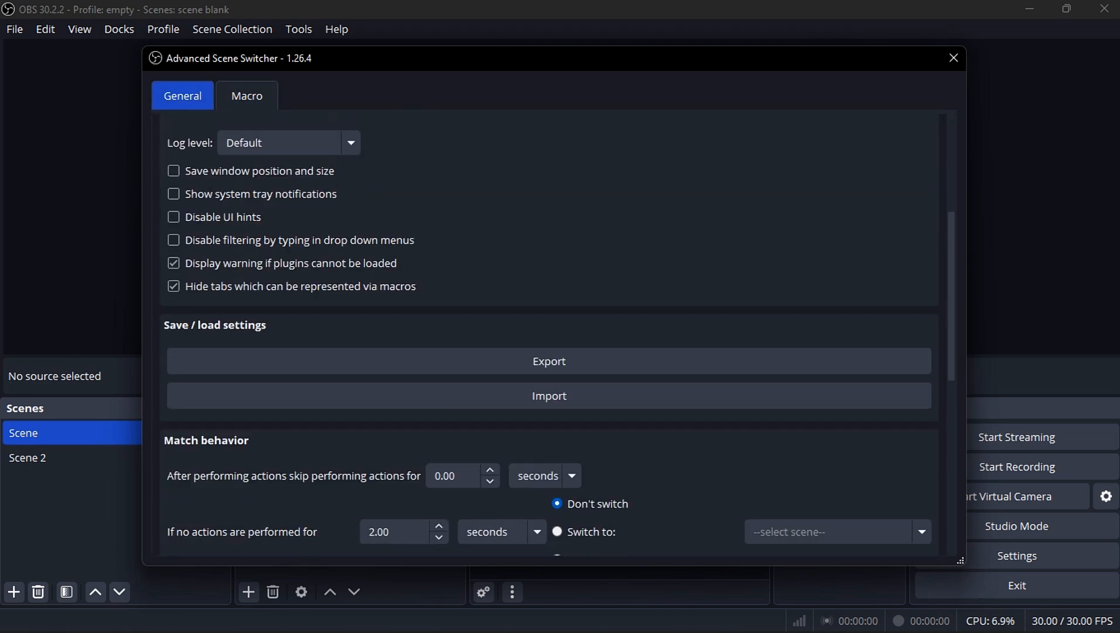
pyautogui.scroll(5, 548, 334)
pyautogui.scroll(1, 548, 334)
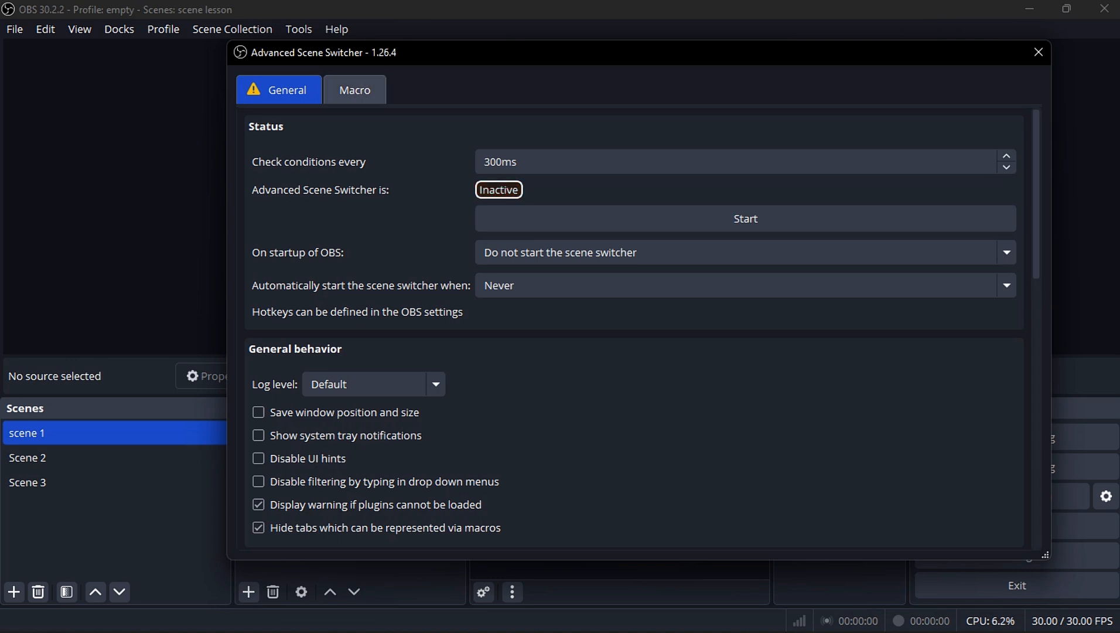
# Step: Review the scene lesson collection's general switcher settings and examine the conditions and actions of Macro 1
pyautogui.scroll(-8, 642, 326)
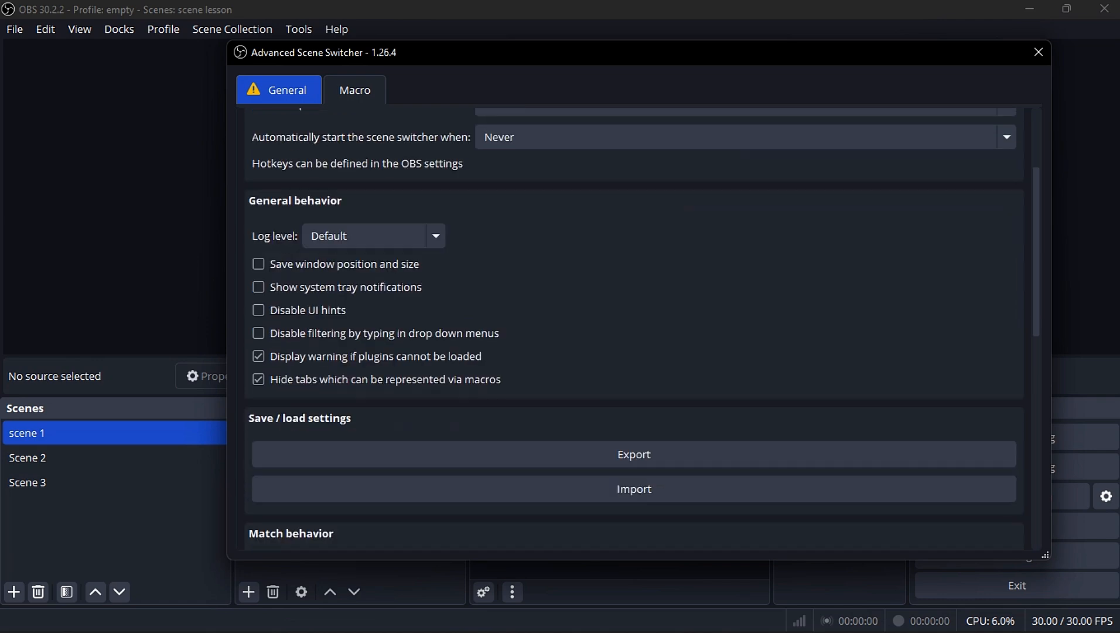
pyautogui.scroll(-2, 642, 327)
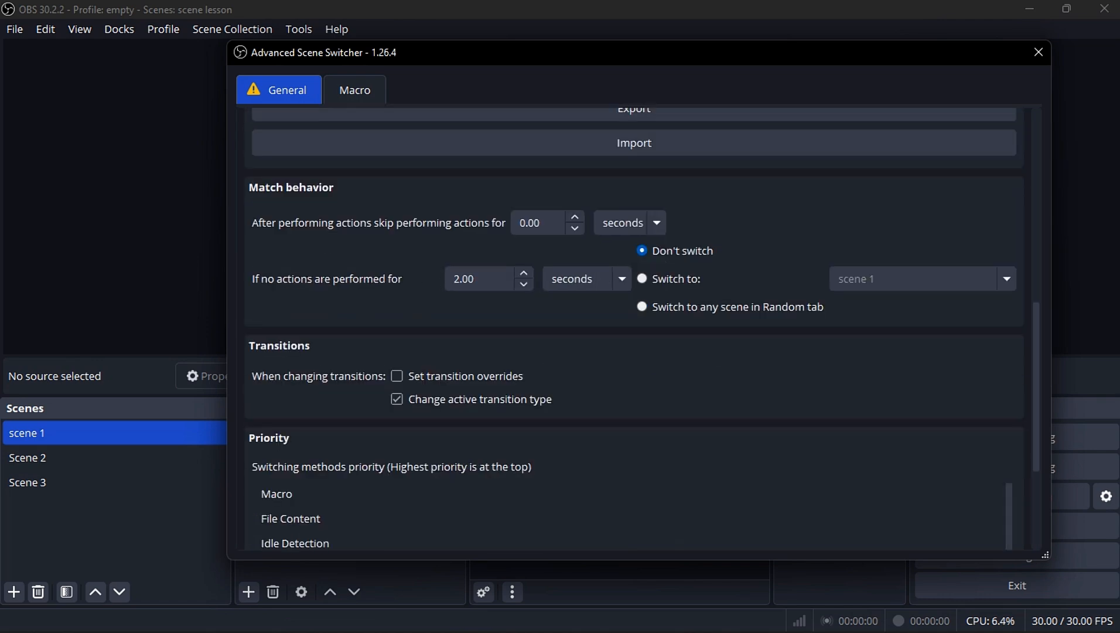
pyautogui.scroll(5, 642, 326)
pyautogui.click(355, 90)
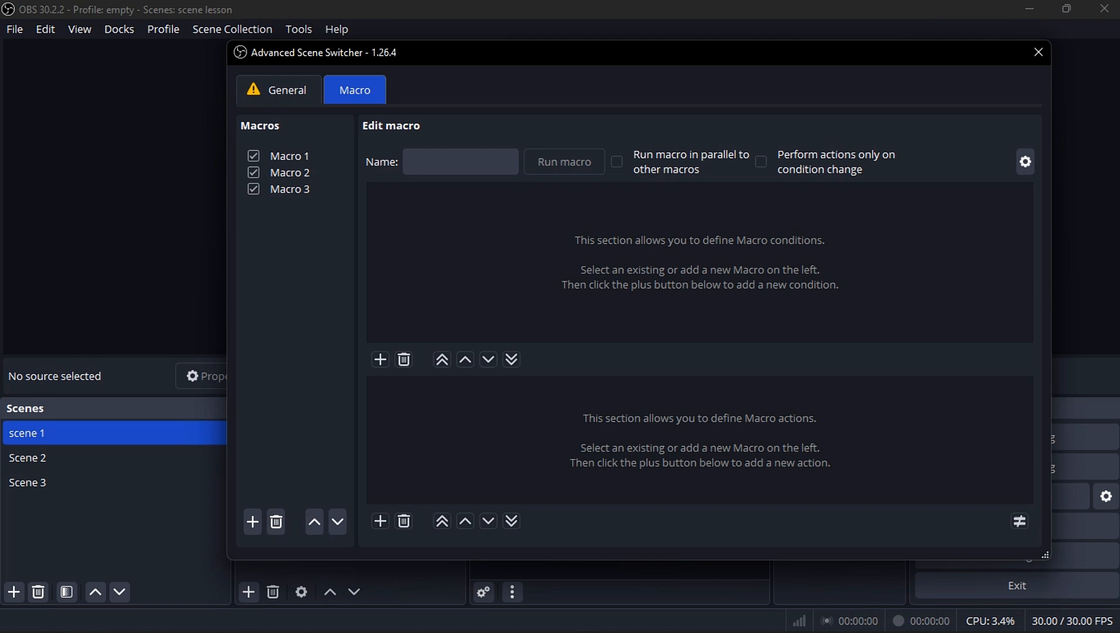
pyautogui.click(291, 157)
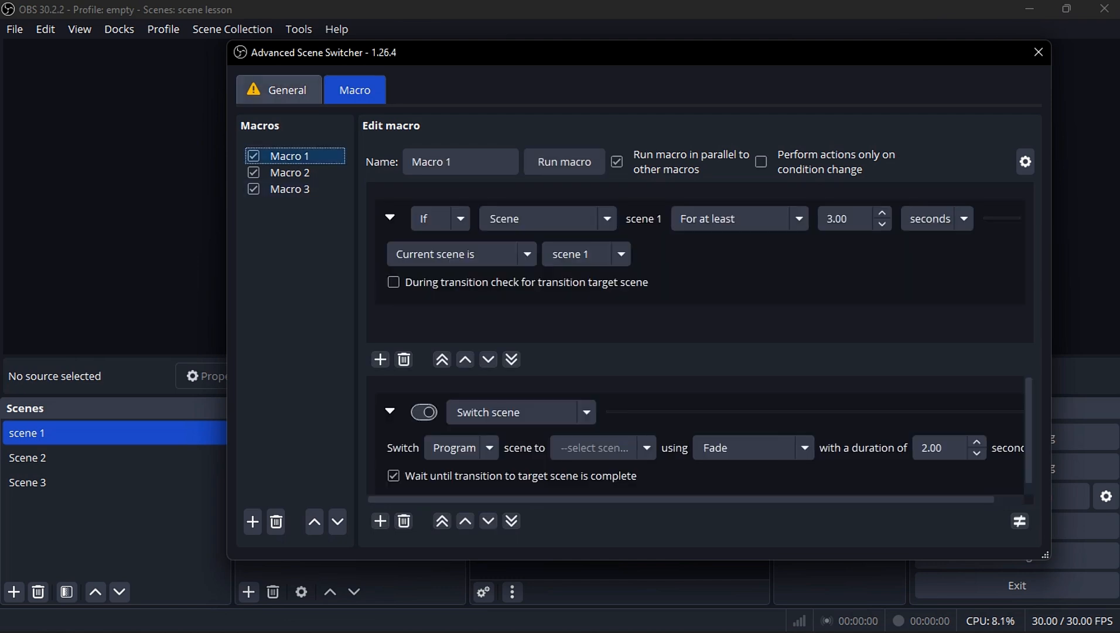
# Step: Start the Advanced Scene Switcher to watch the scenes change automatically, stop it and close its window
pyautogui.click(279, 90)
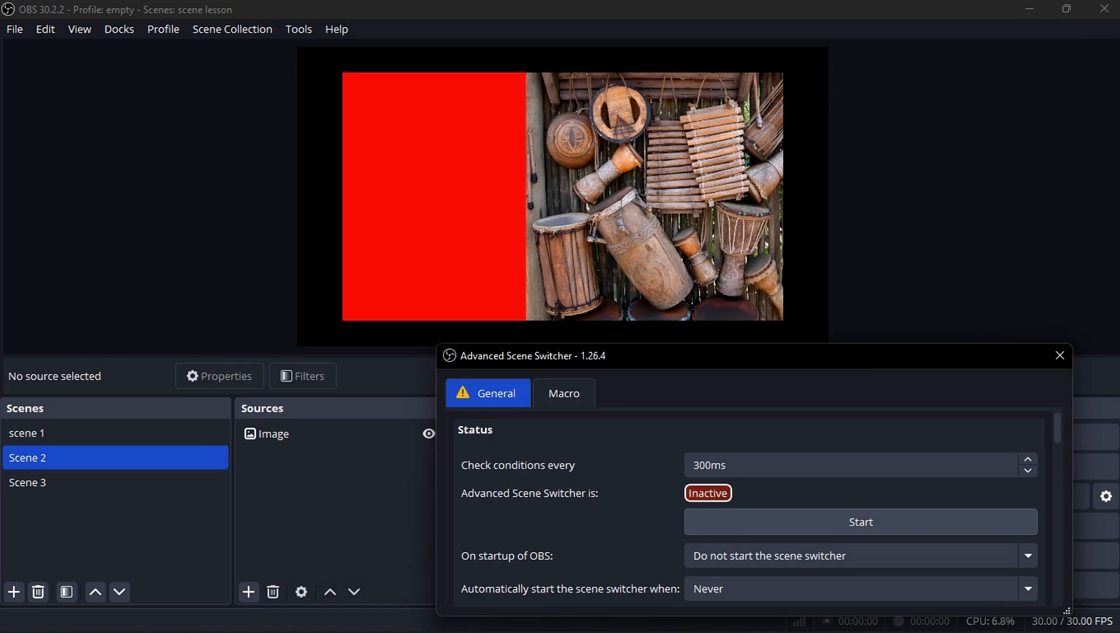
pyautogui.click(860, 522)
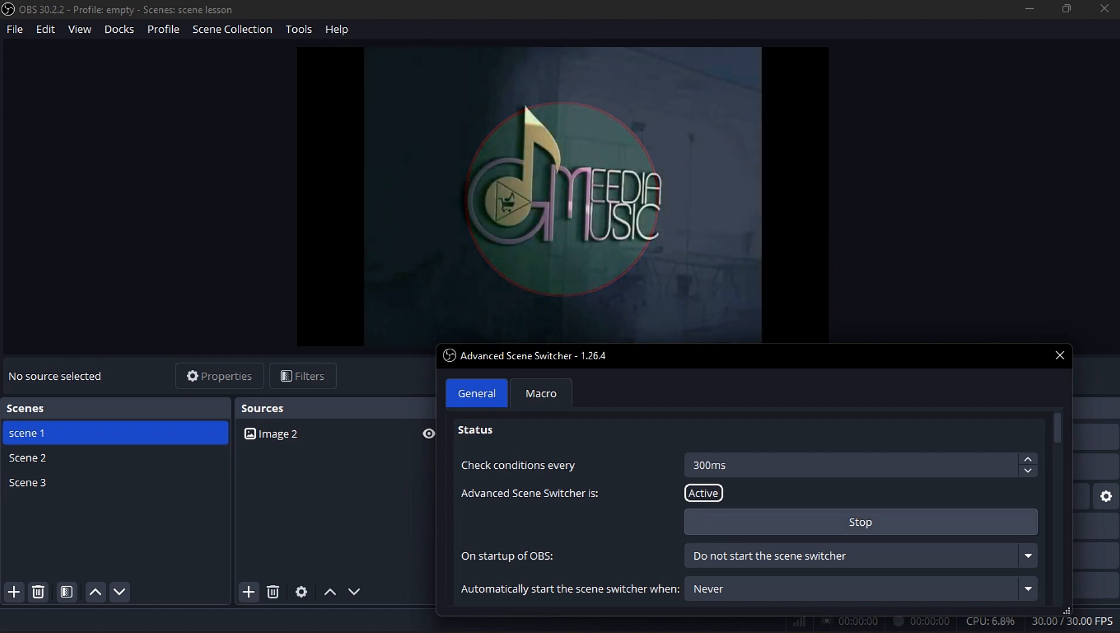
pyautogui.click(860, 522)
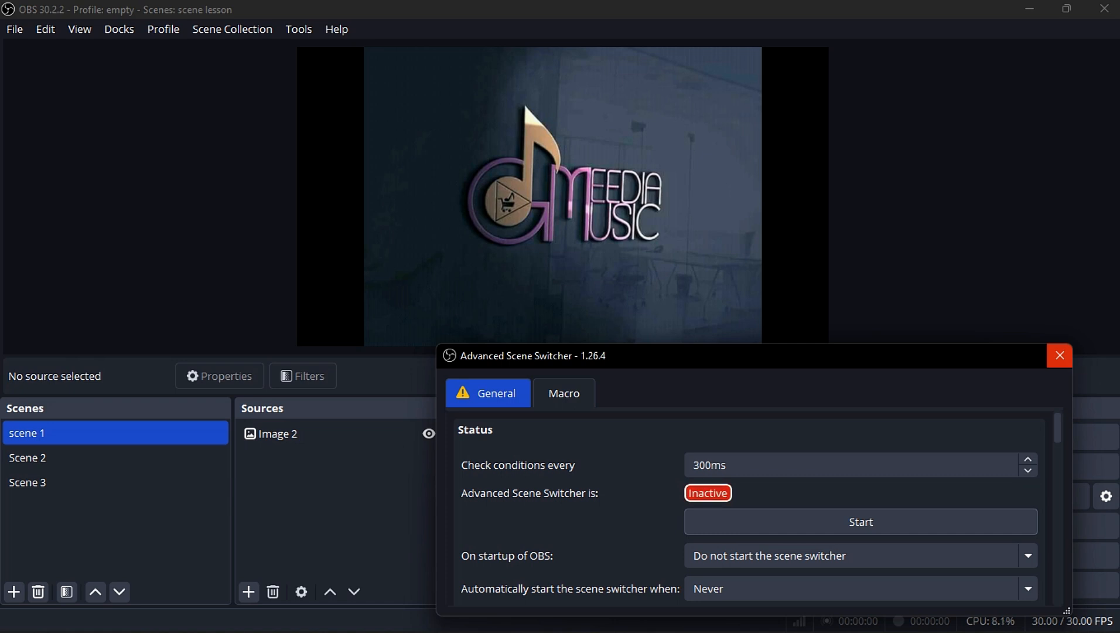
pyautogui.click(1059, 355)
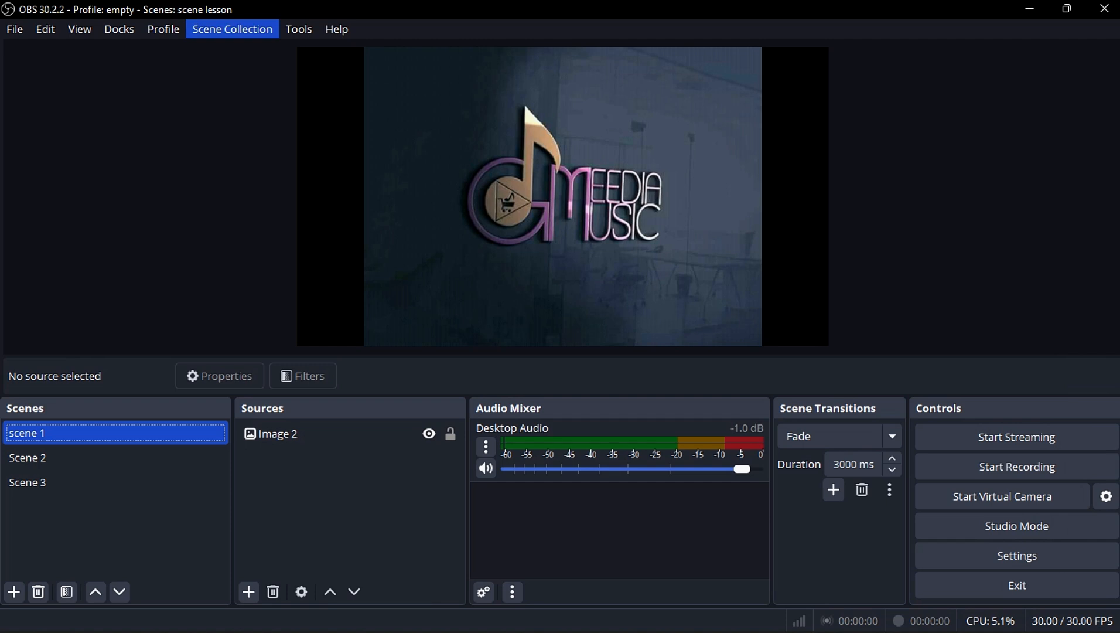
# Step: Look at the Automatic Scene Switcher's window-matching options and close the dialog without changes
pyautogui.click(299, 30)
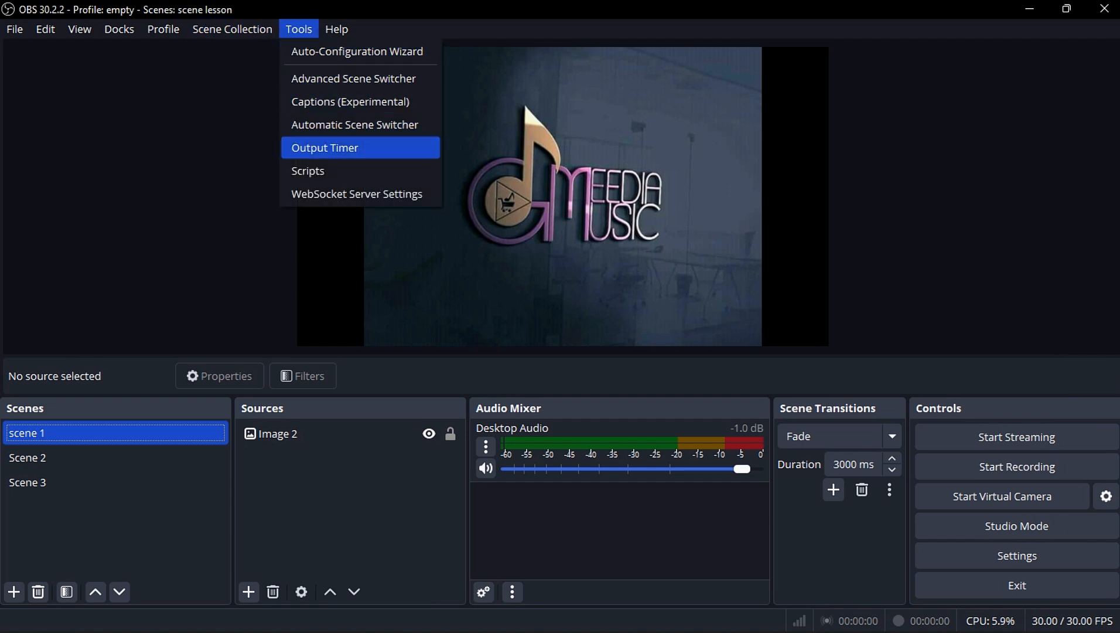
pyautogui.click(355, 124)
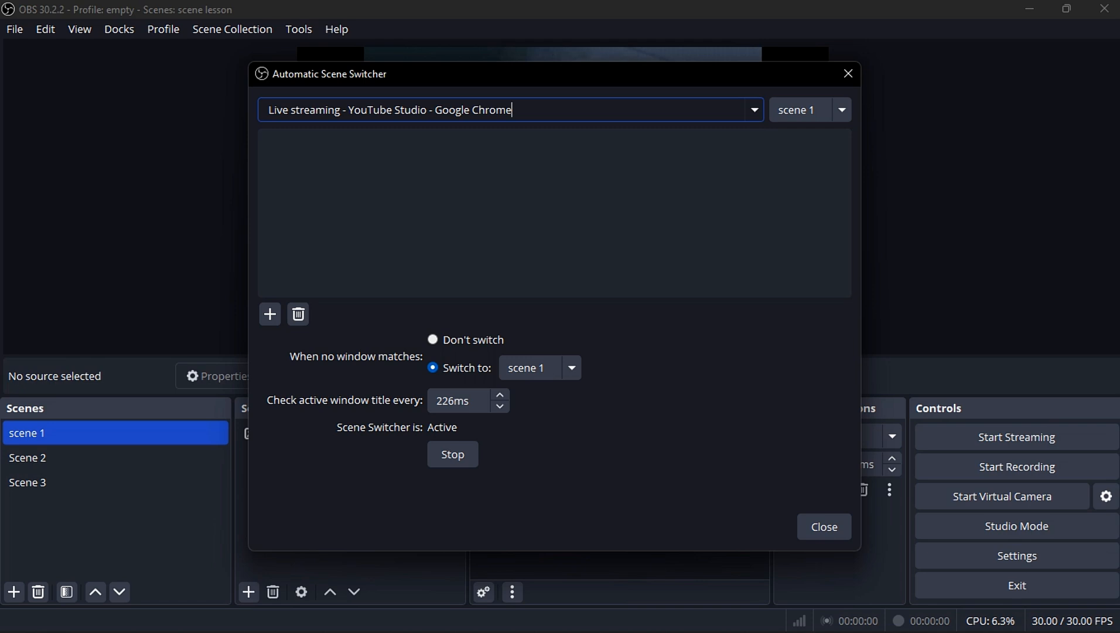
pyautogui.click(848, 73)
# Step: Look at the Output Timer settings for stopping streaming and recording, and close the dialog without changes
pyautogui.click(299, 29)
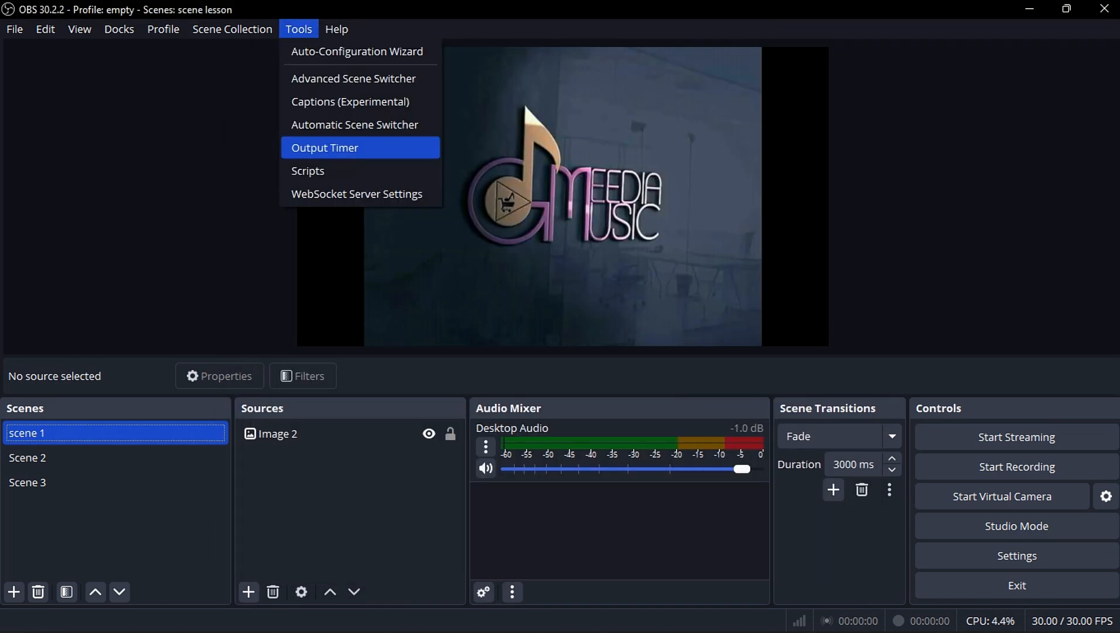
pyautogui.click(340, 145)
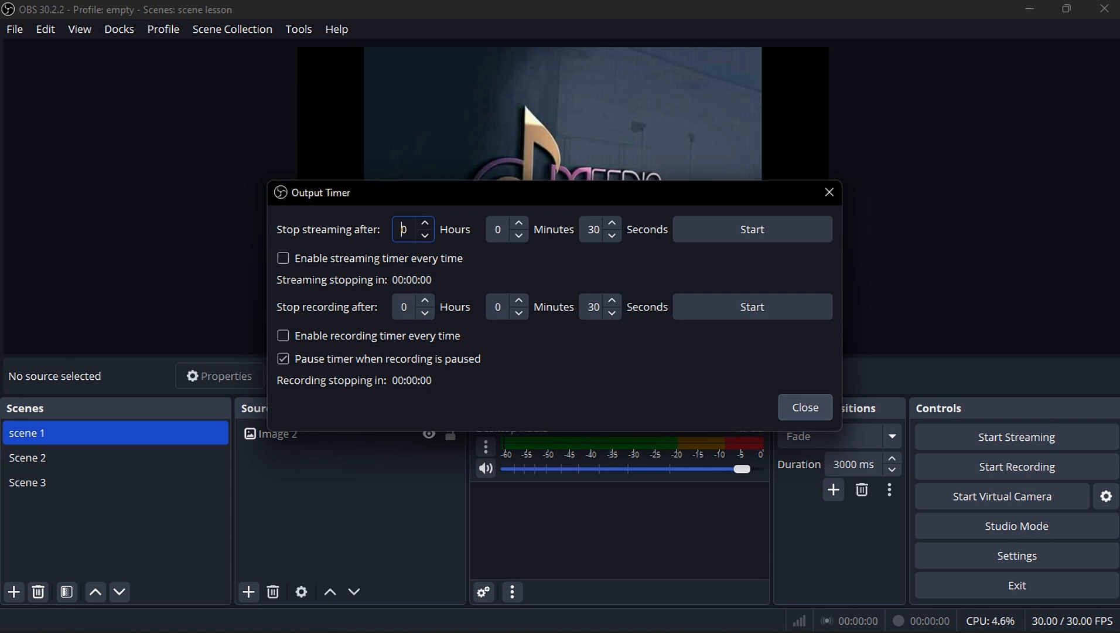
pyautogui.click(805, 407)
# Step: Look over the remaining tools and the available help, log file and update commands
pyautogui.click(299, 29)
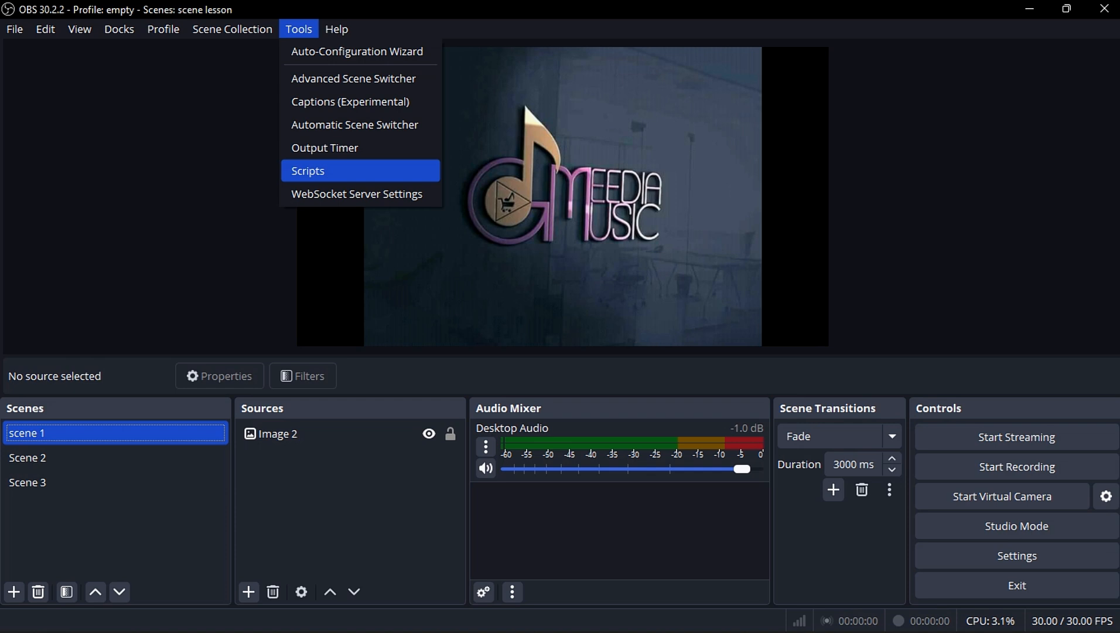
pyautogui.moveTo(337, 30)
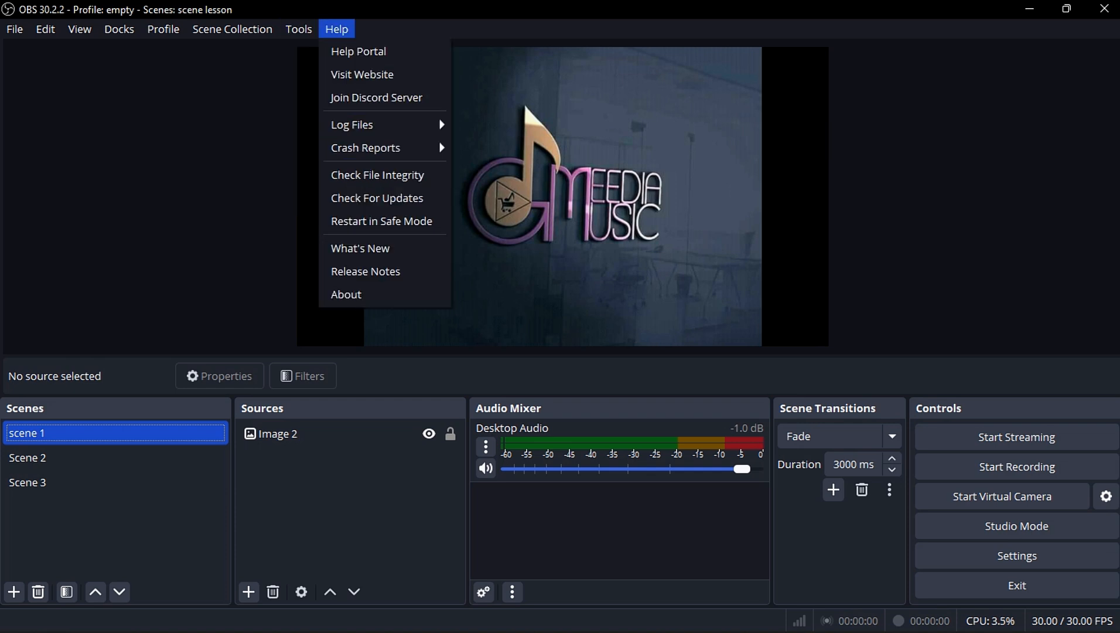